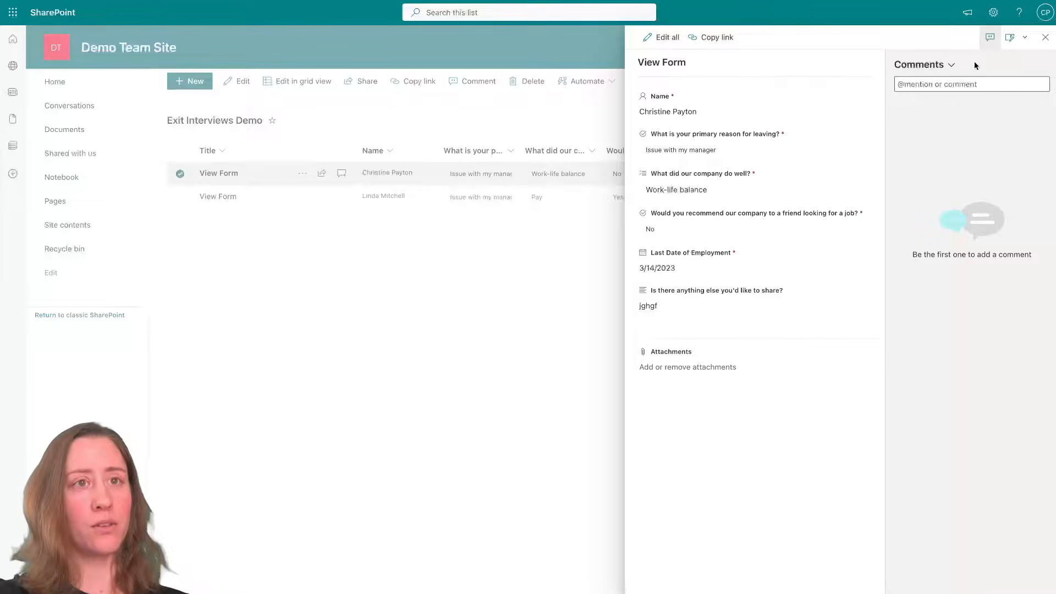
- View the Exit Interviews Demo list in grid view, return to the normal view and view the first item's form
click(1046, 37)
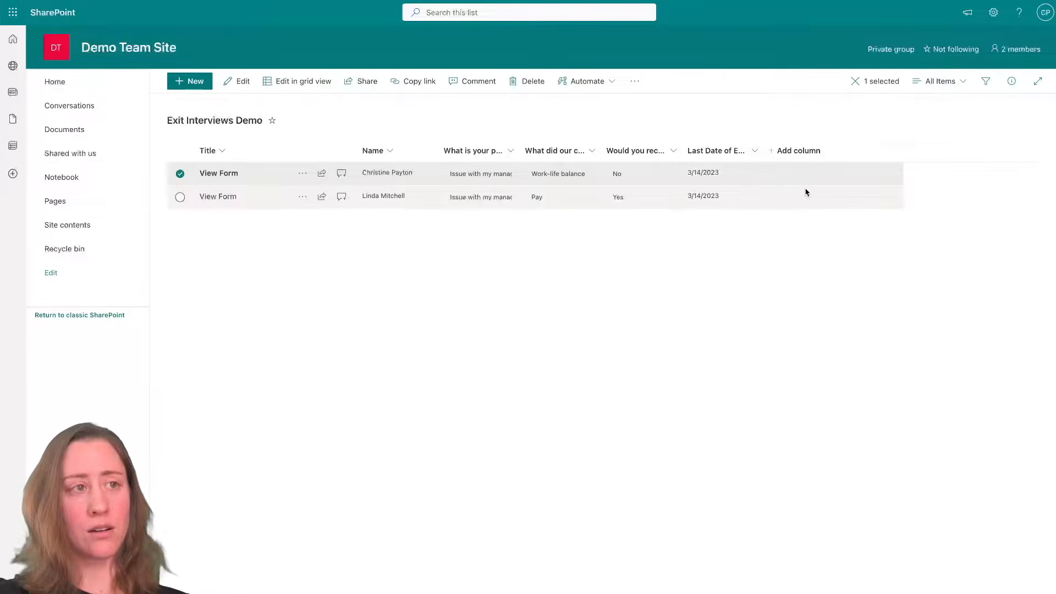
click(289, 83)
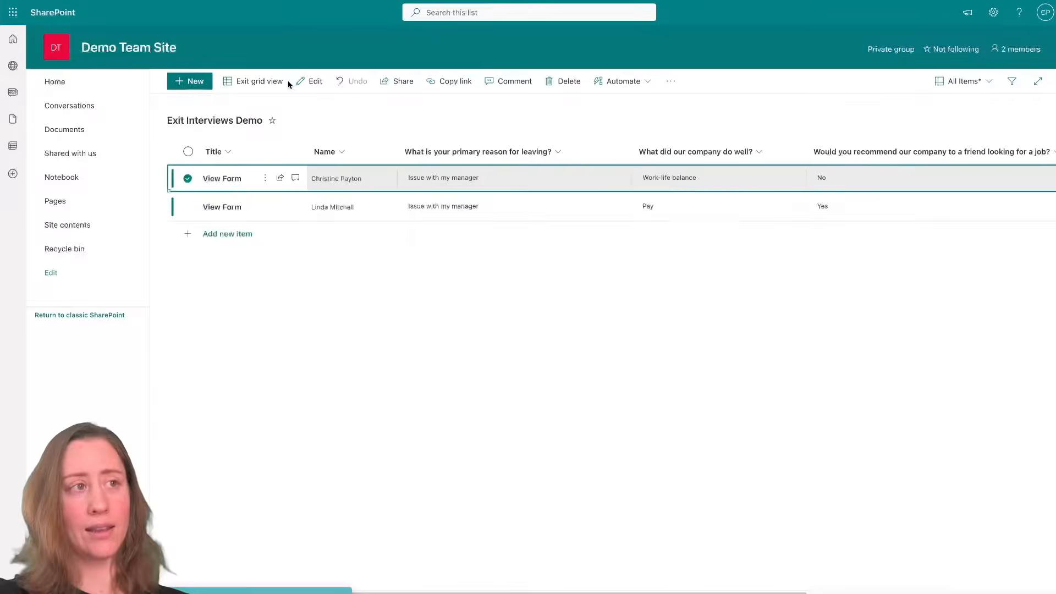
click(248, 83)
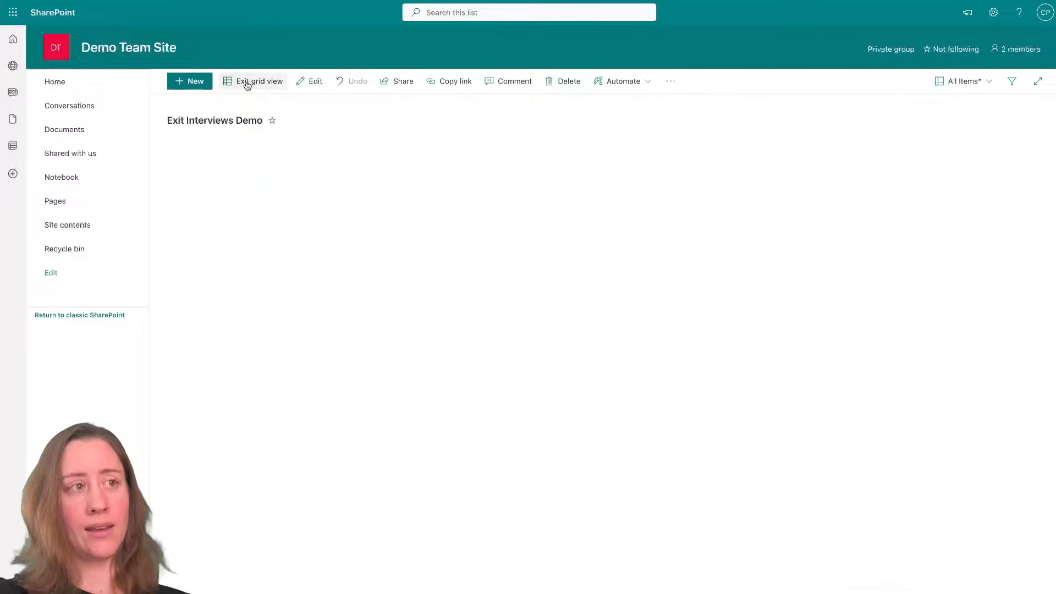
click(216, 175)
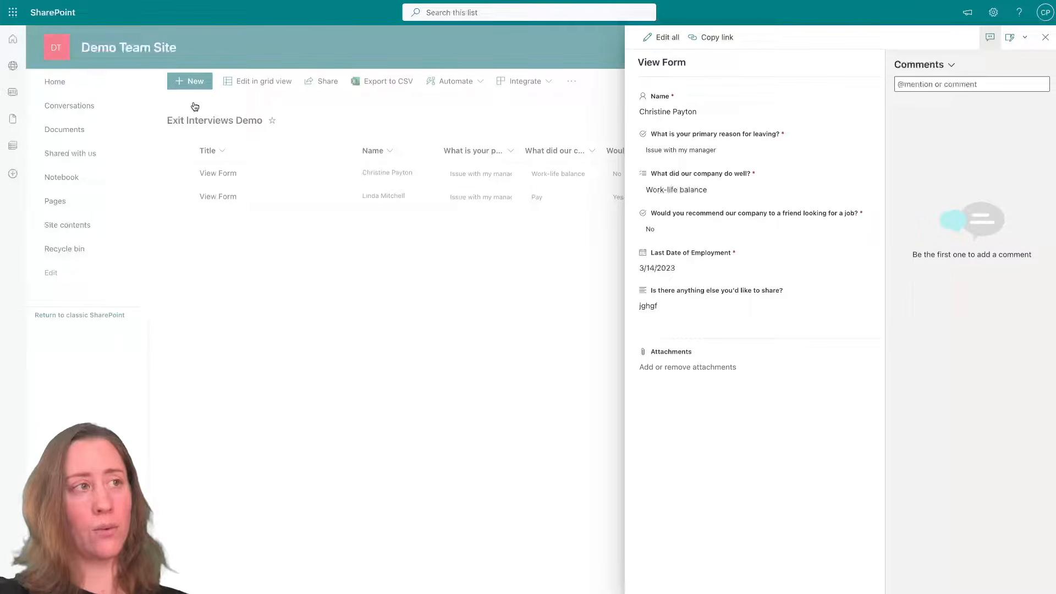
click(192, 86)
- Start a new list item, enter the employee's name and choose "Issue with my manager" as the primary reason for leaving
click(187, 80)
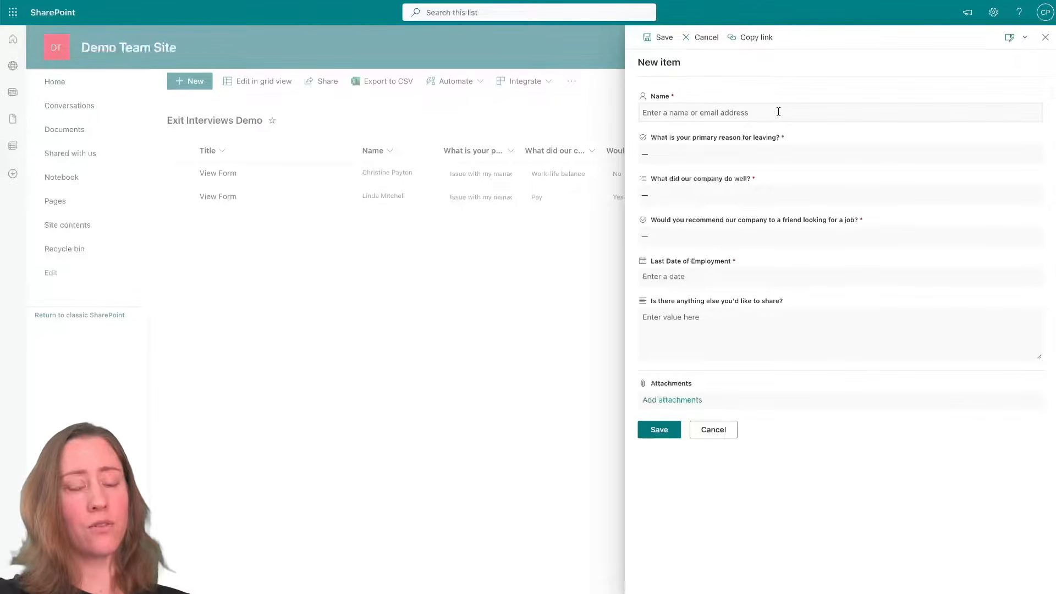
click(779, 111)
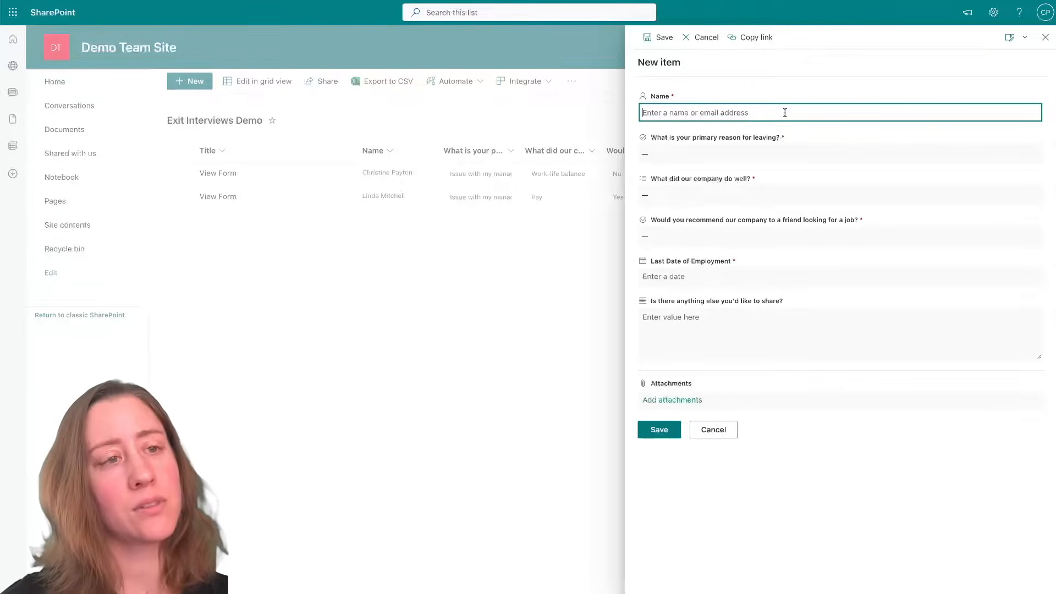
text(chris)
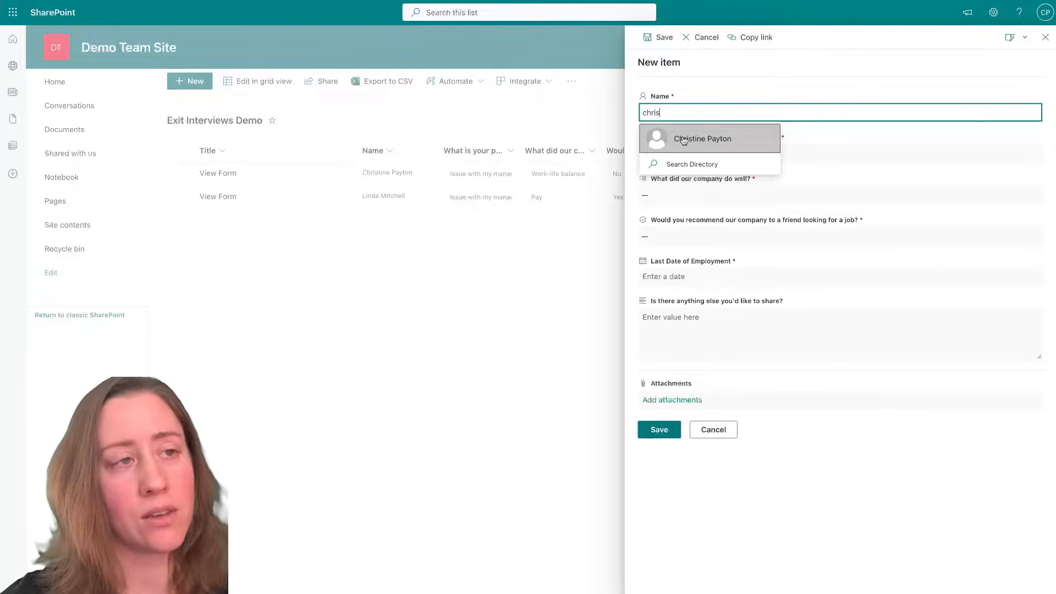
click(725, 140)
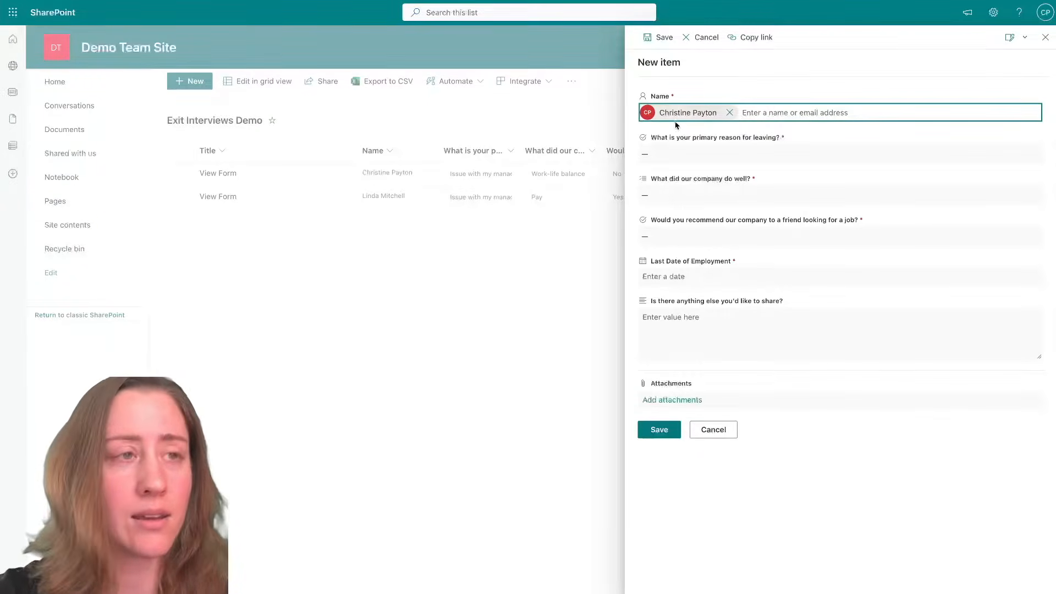
click(761, 160)
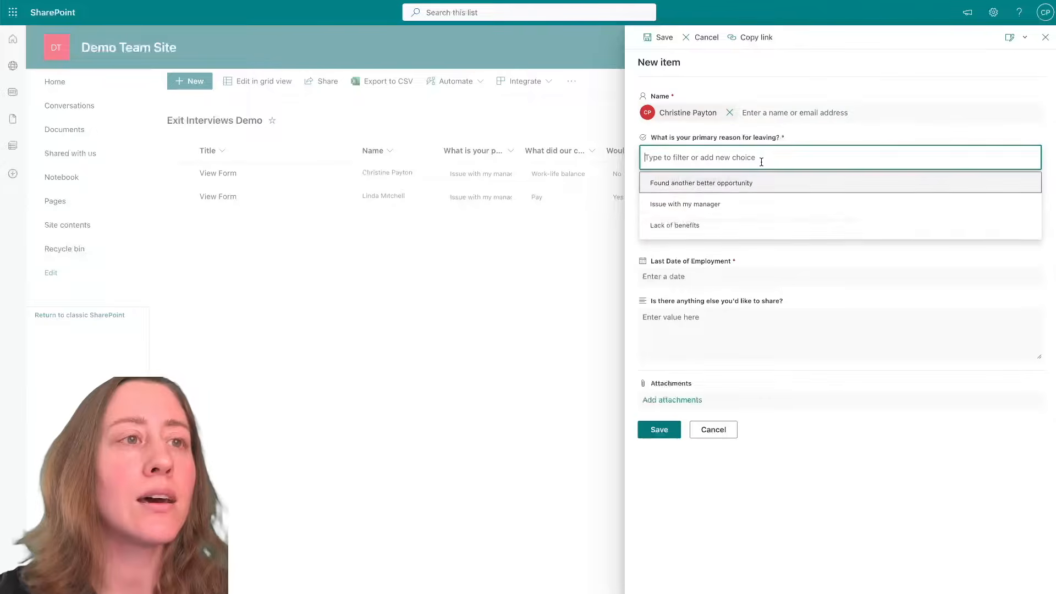
click(684, 206)
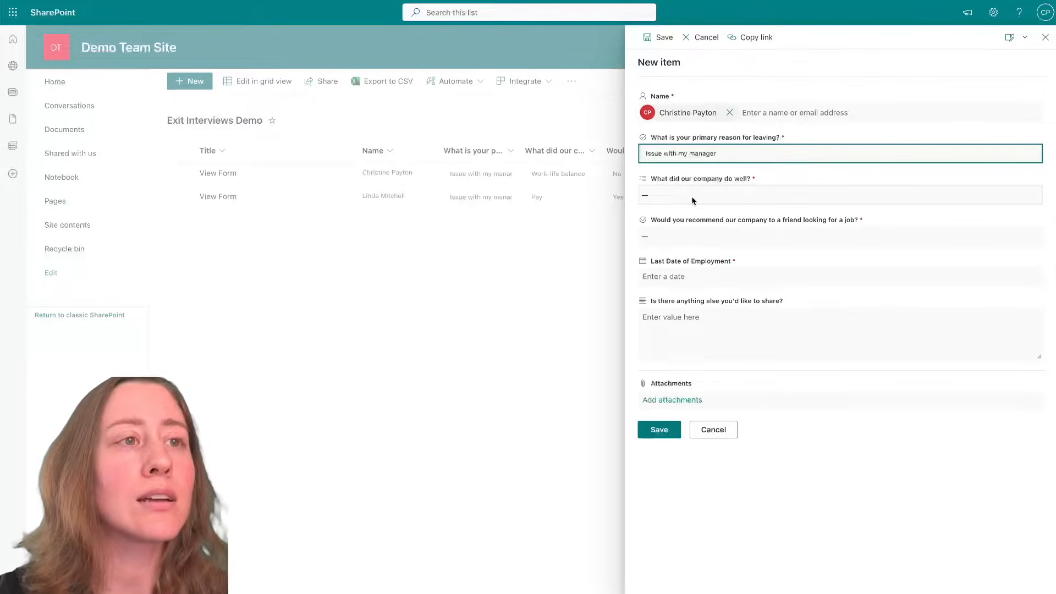
- Choose Pay and Work-life balance as what the company did well, and Yes for recommending it to a friend
click(692, 196)
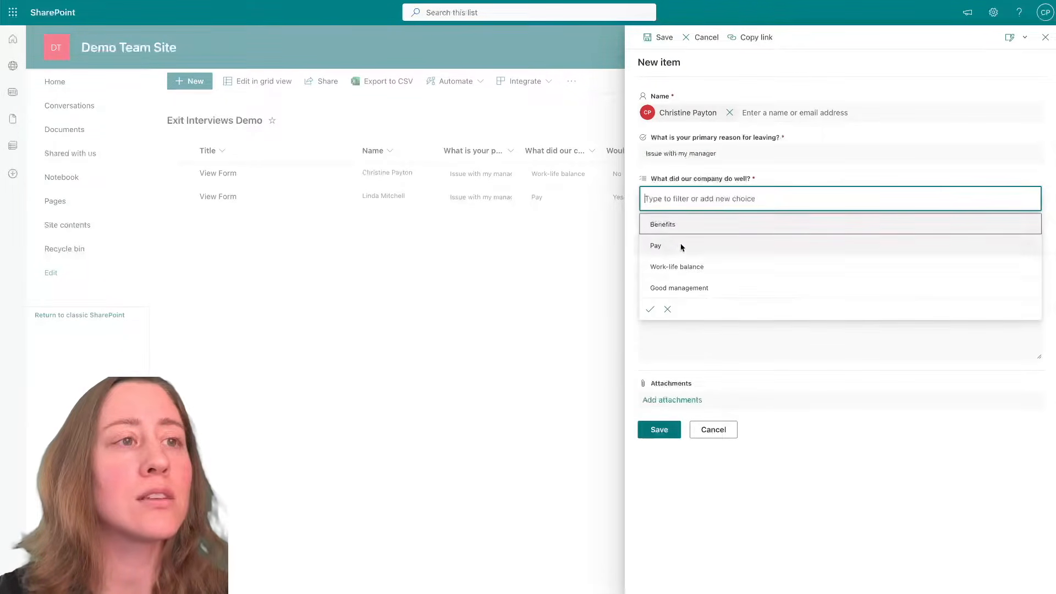
click(664, 248)
click(667, 266)
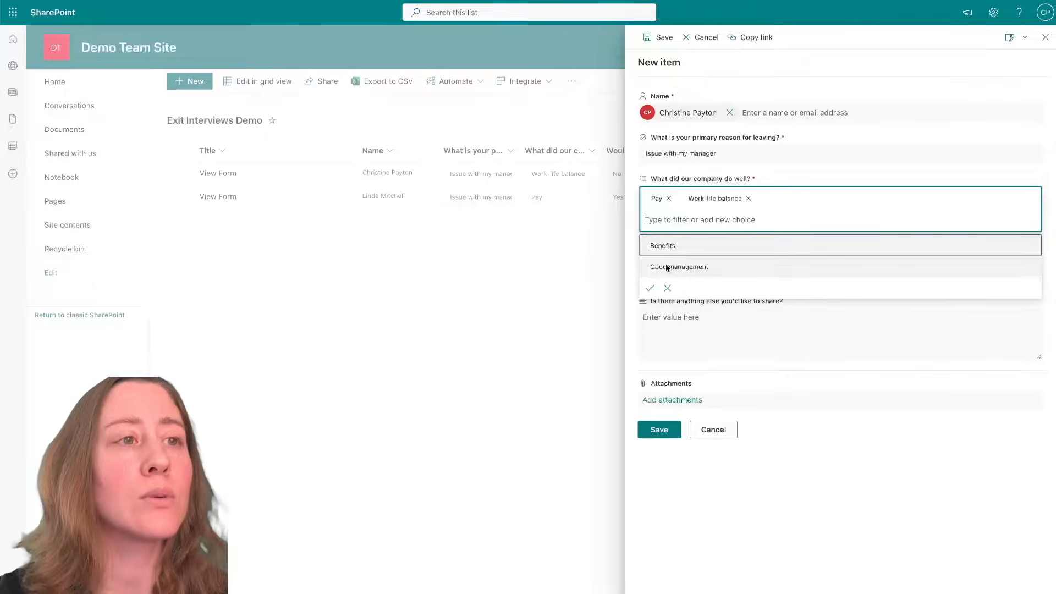
click(651, 288)
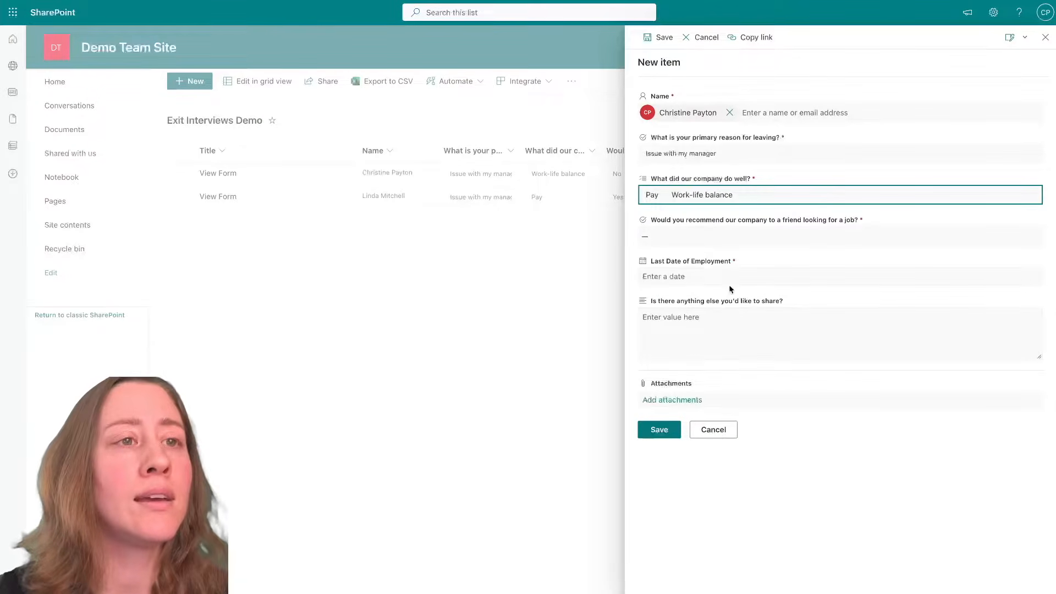
click(734, 236)
click(662, 265)
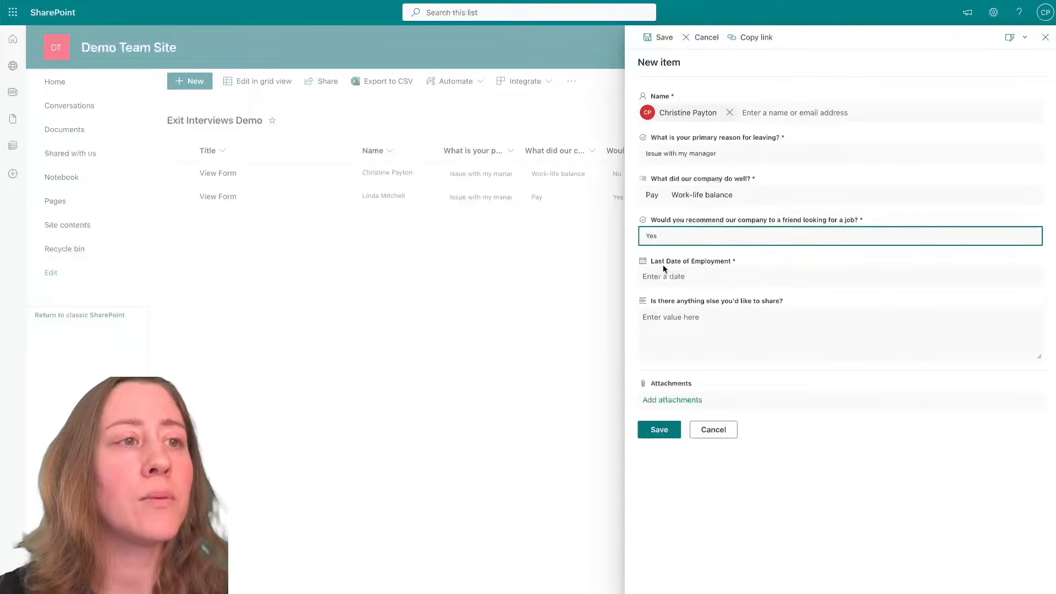
- Set the last date of employment to 3/31/2023, and close the new item form without saving
click(697, 280)
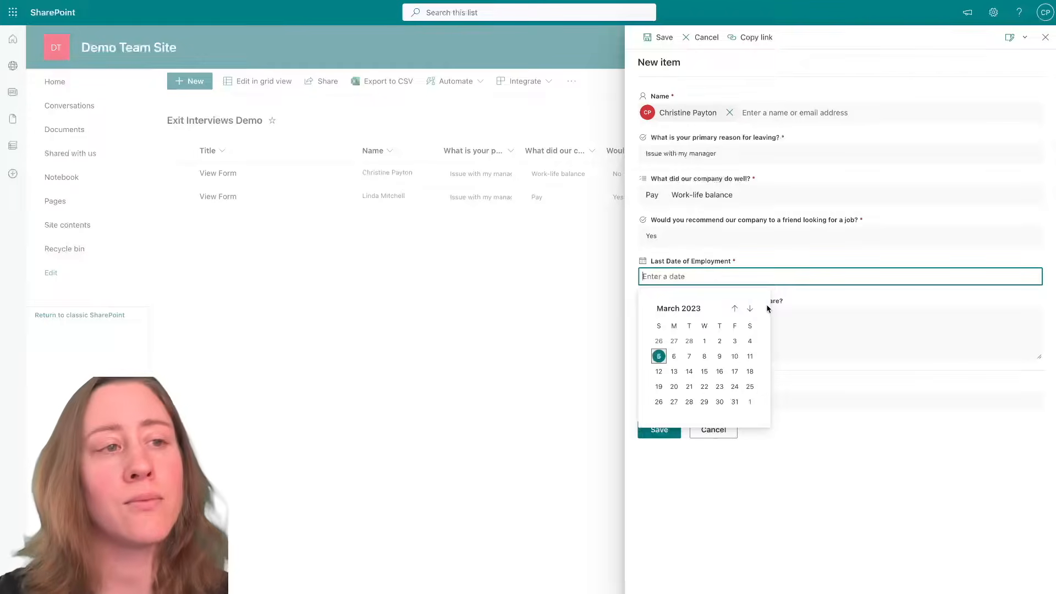
click(735, 403)
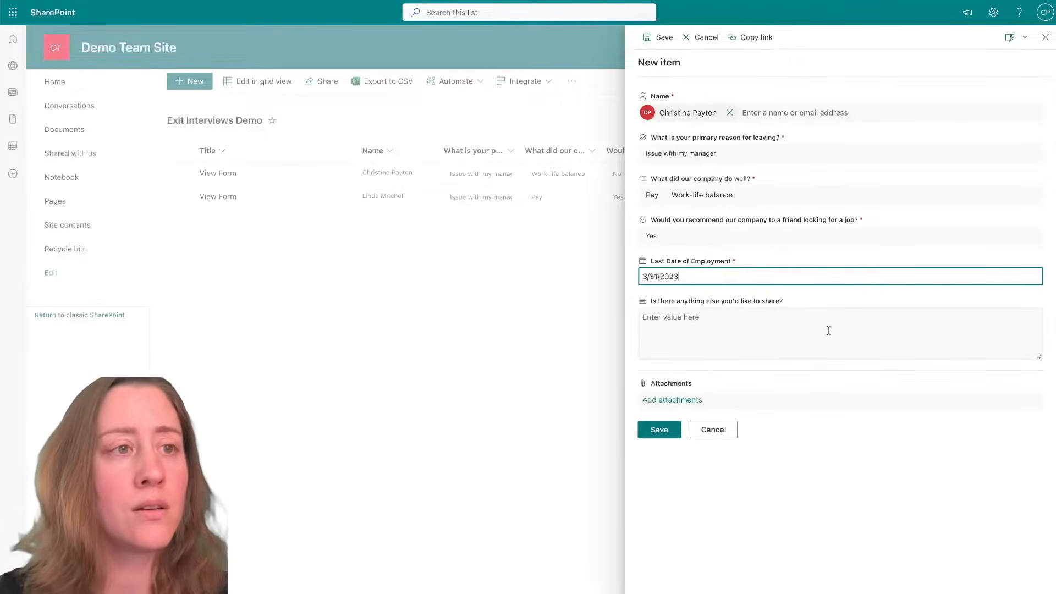
click(674, 329)
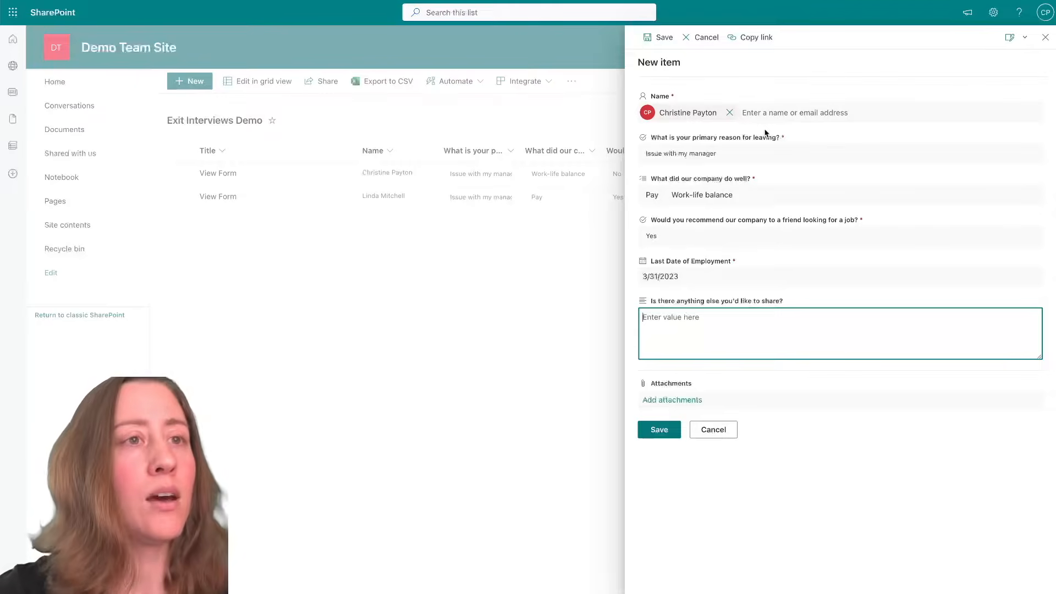
click(1044, 38)
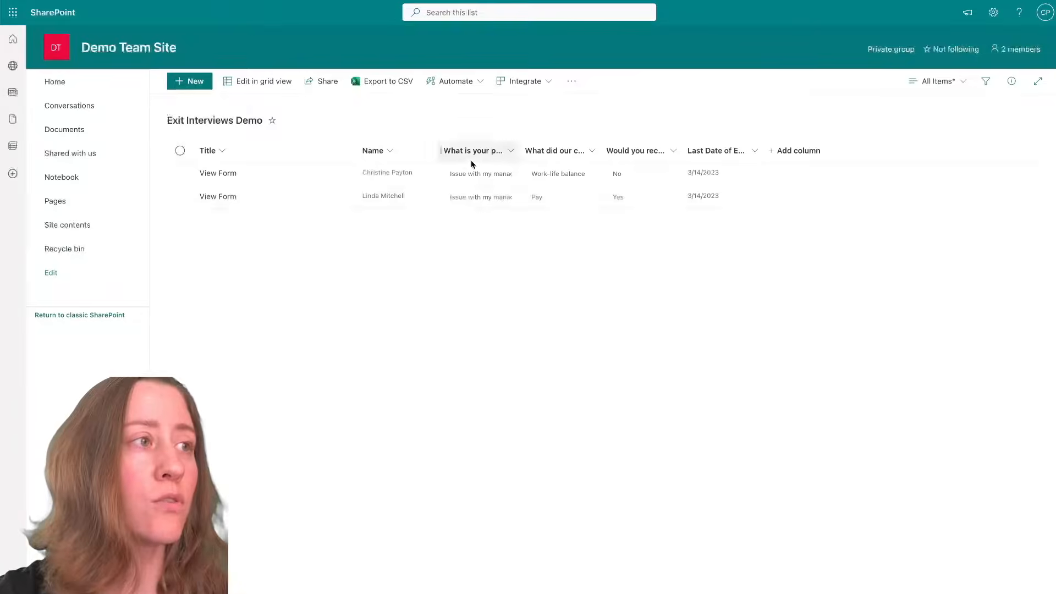
click(180, 197)
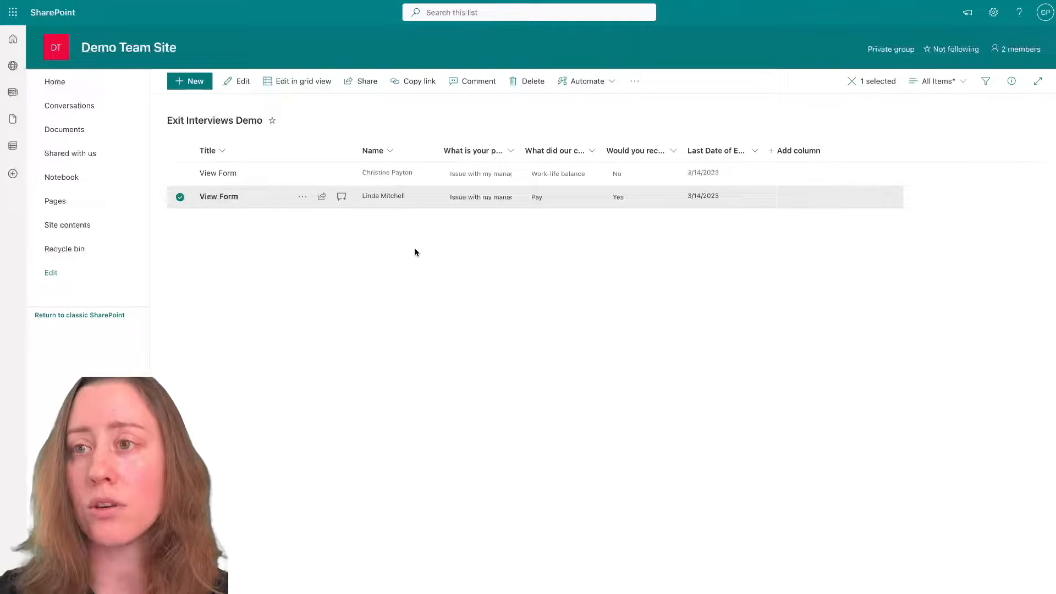
click(179, 199)
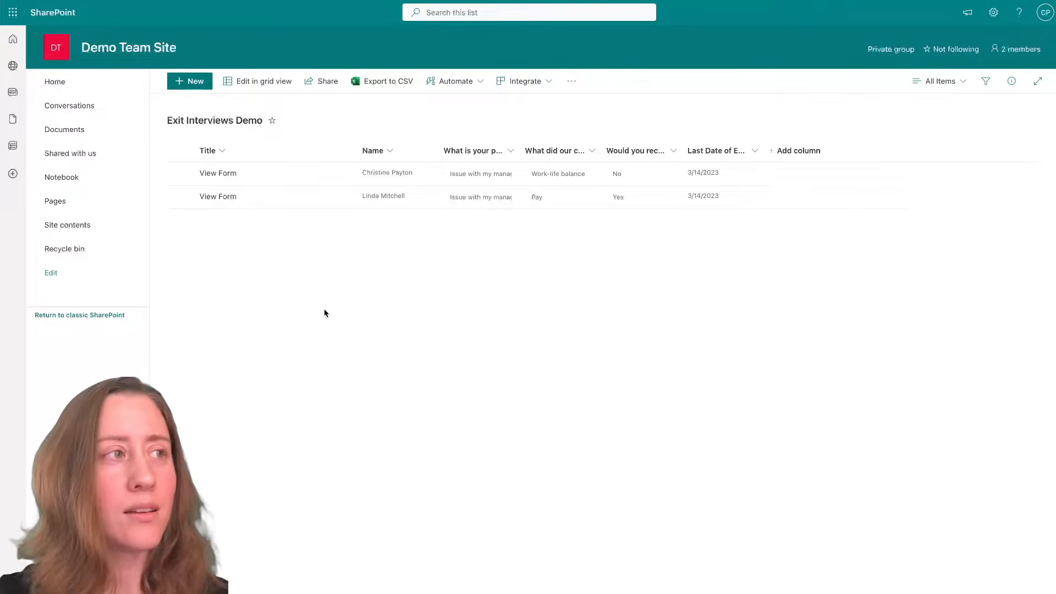
- From the team site's home page, create a blank list named Exit Interviews that is not shown in the site navigation
click(81, 86)
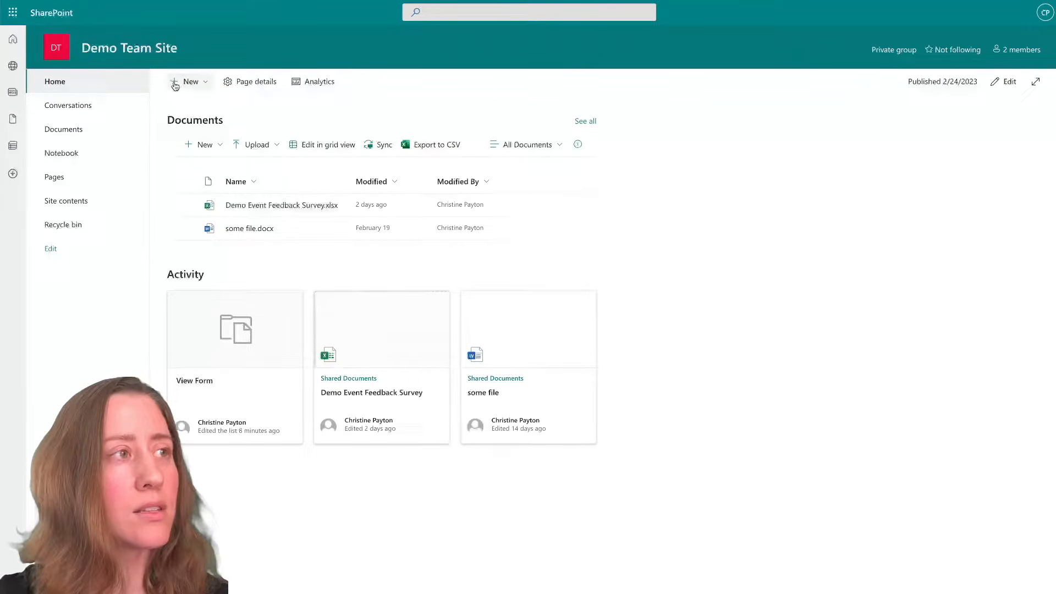
click(174, 83)
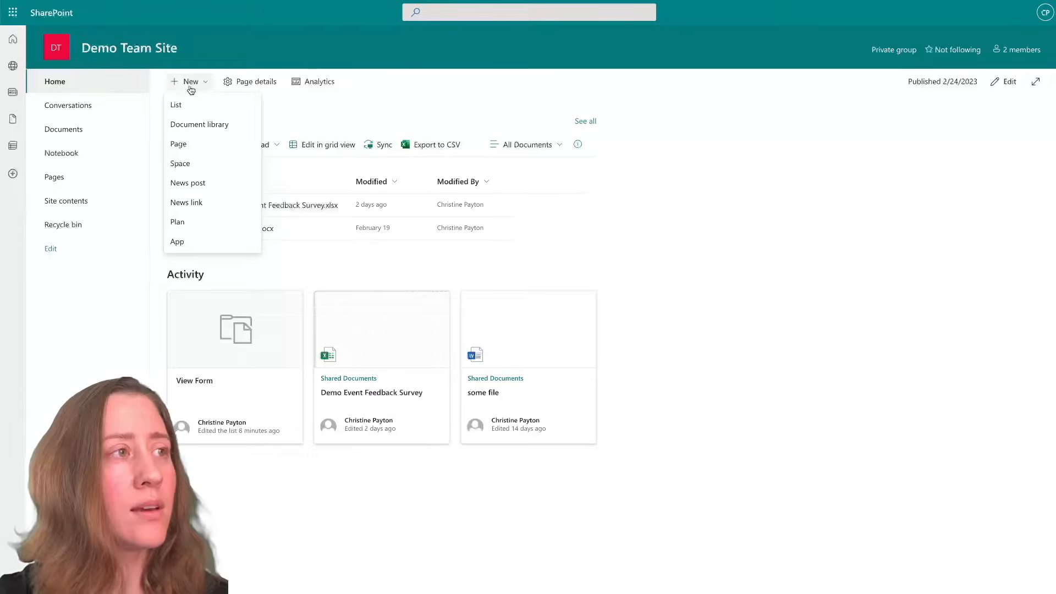
click(177, 105)
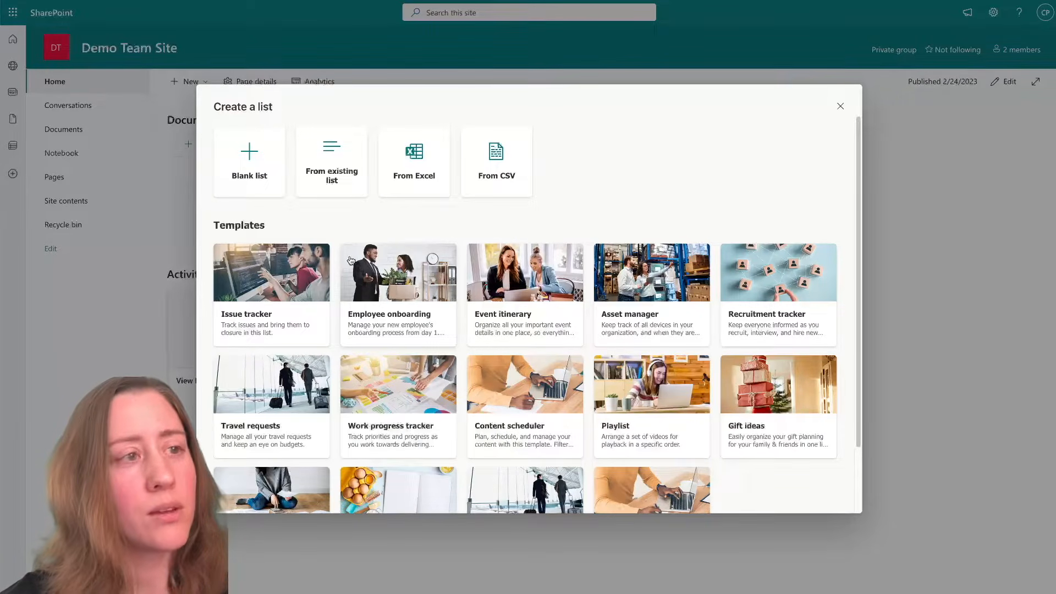
click(252, 163)
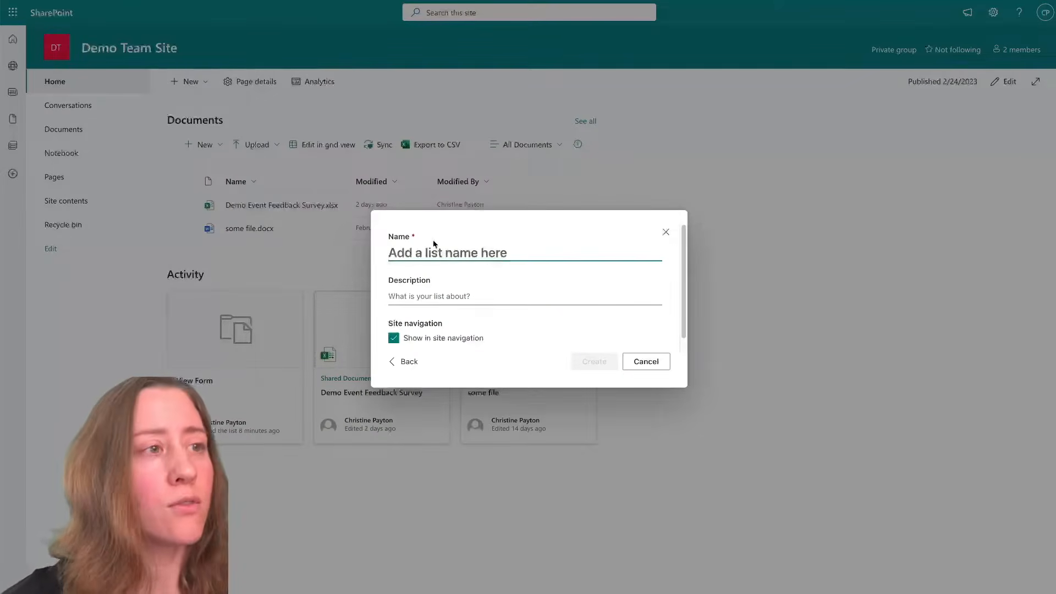
text(Exit)
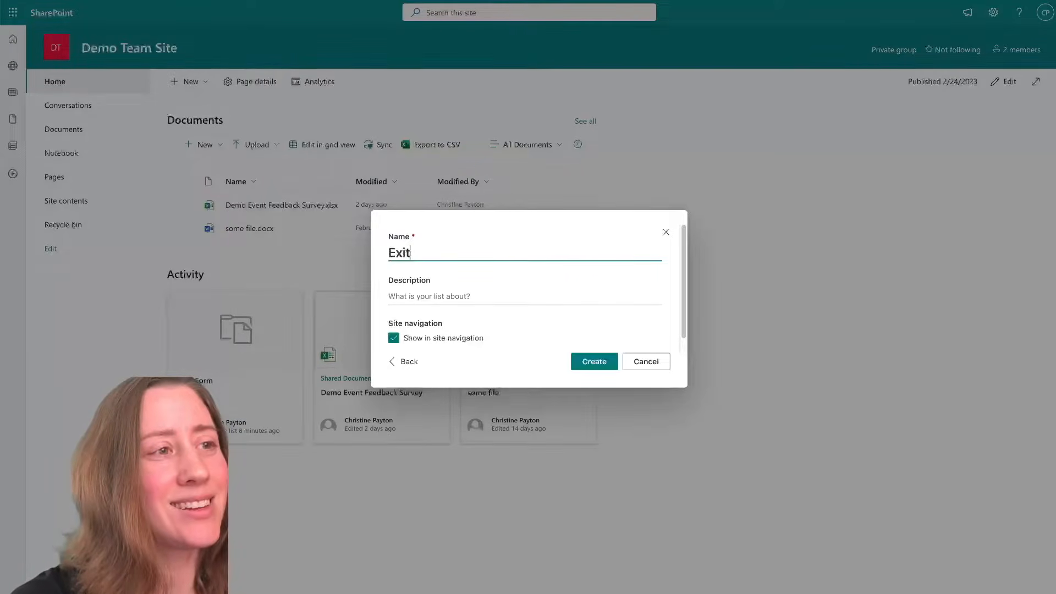
text( Interviews)
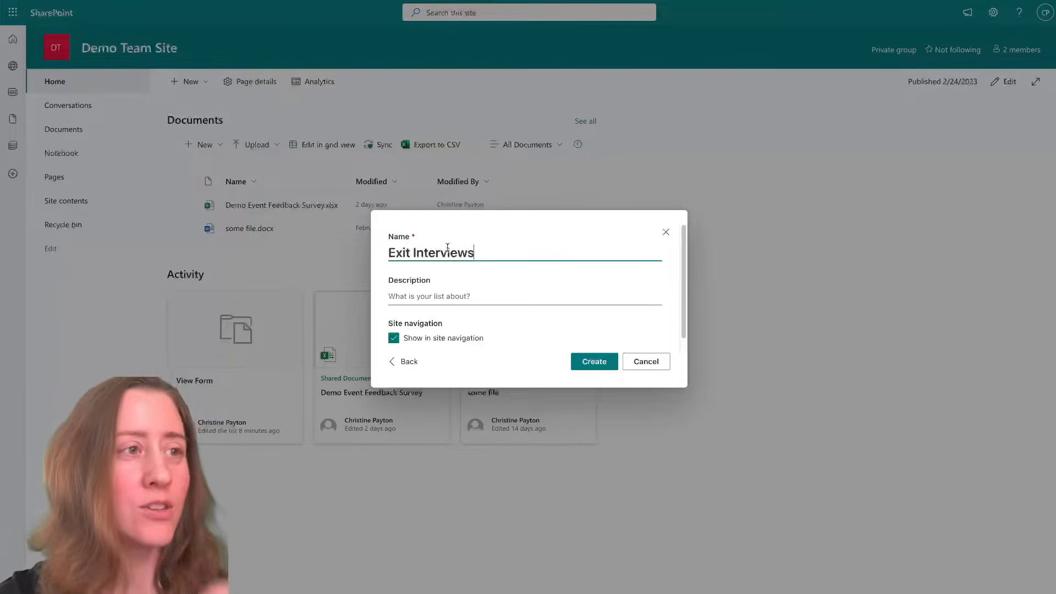
click(439, 301)
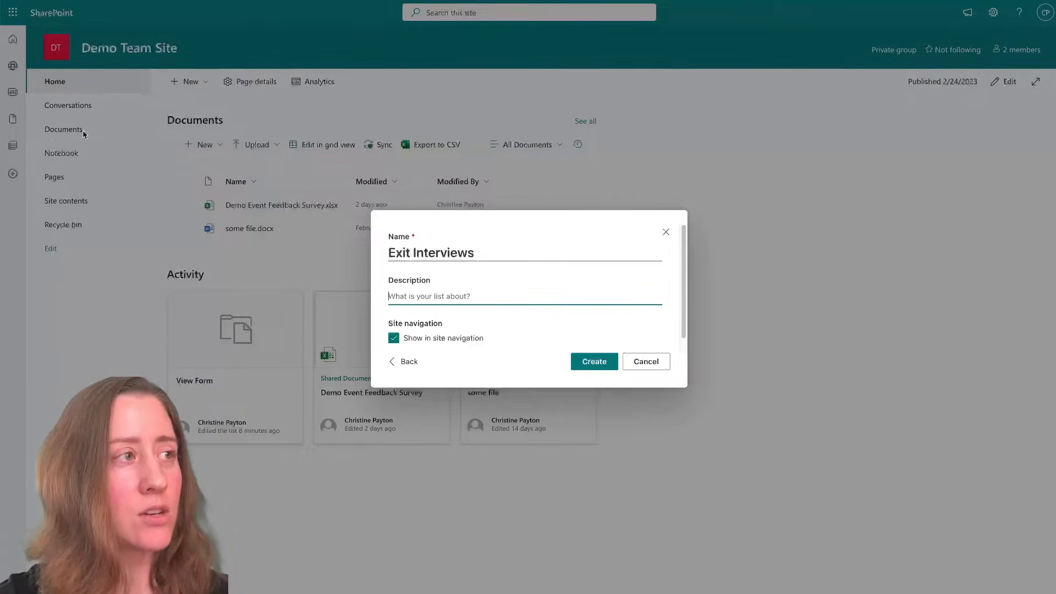
click(394, 338)
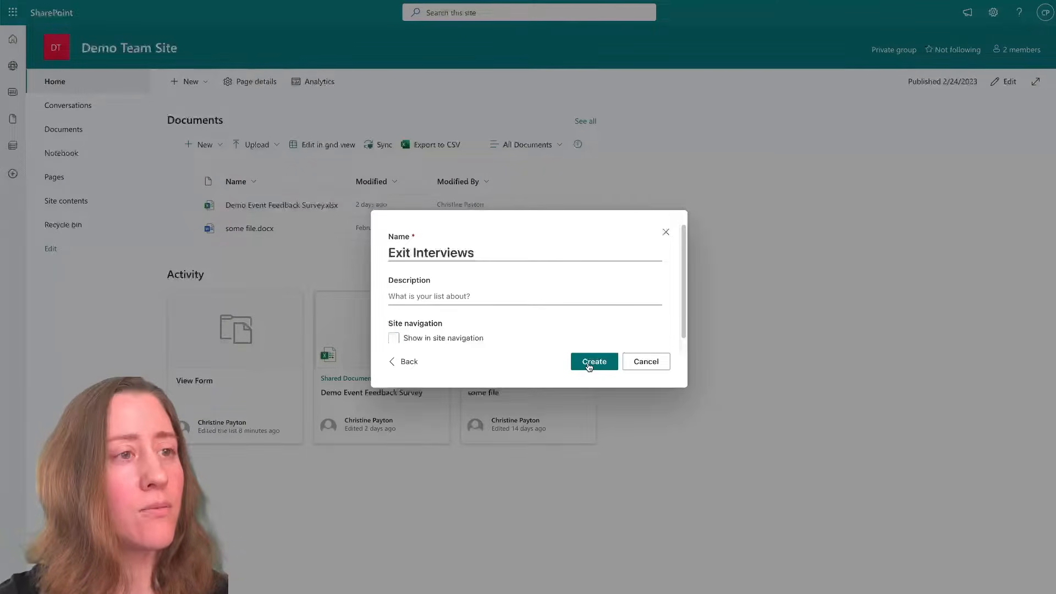
click(584, 363)
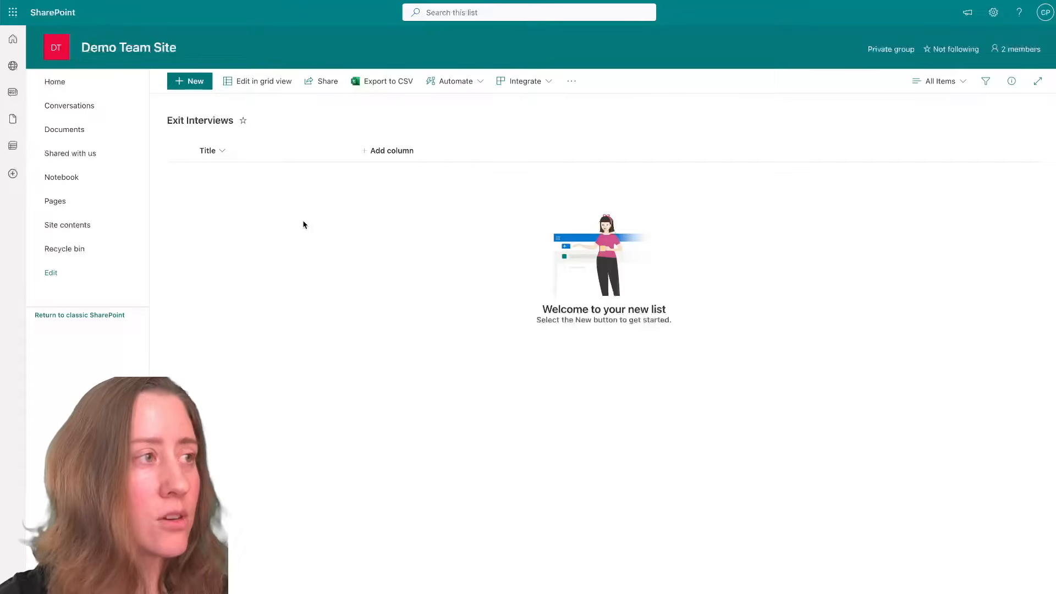
- Reopen the Exit Interviews list from the site contents and look over the available settings
click(70, 226)
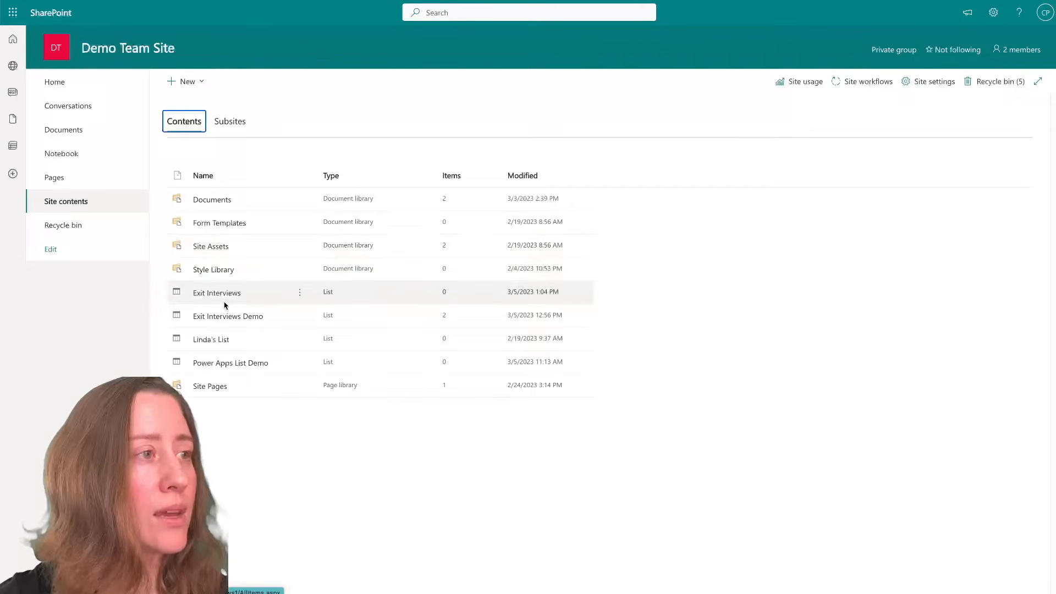
click(222, 297)
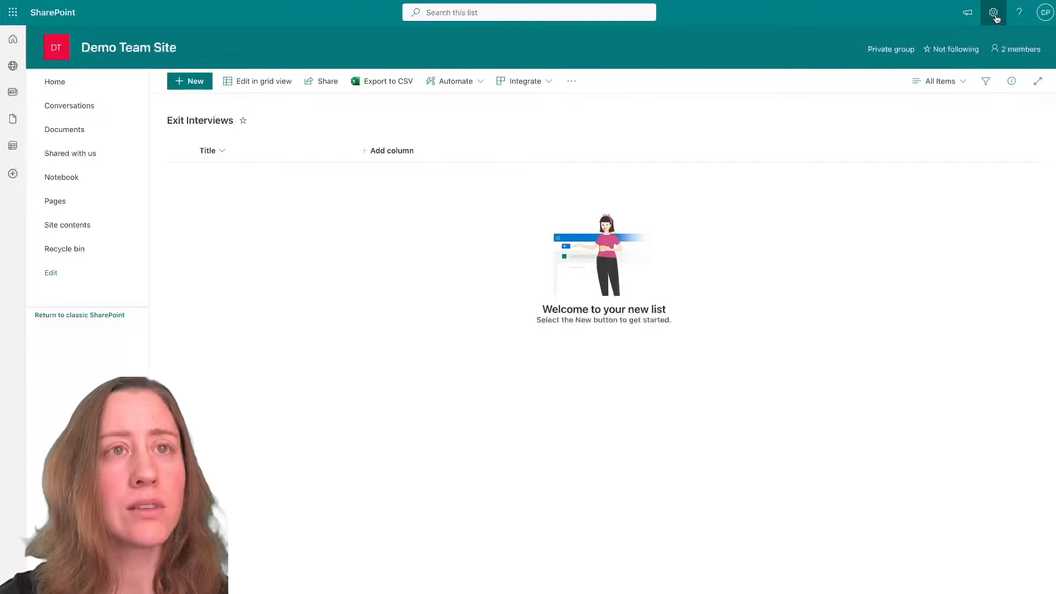
click(993, 17)
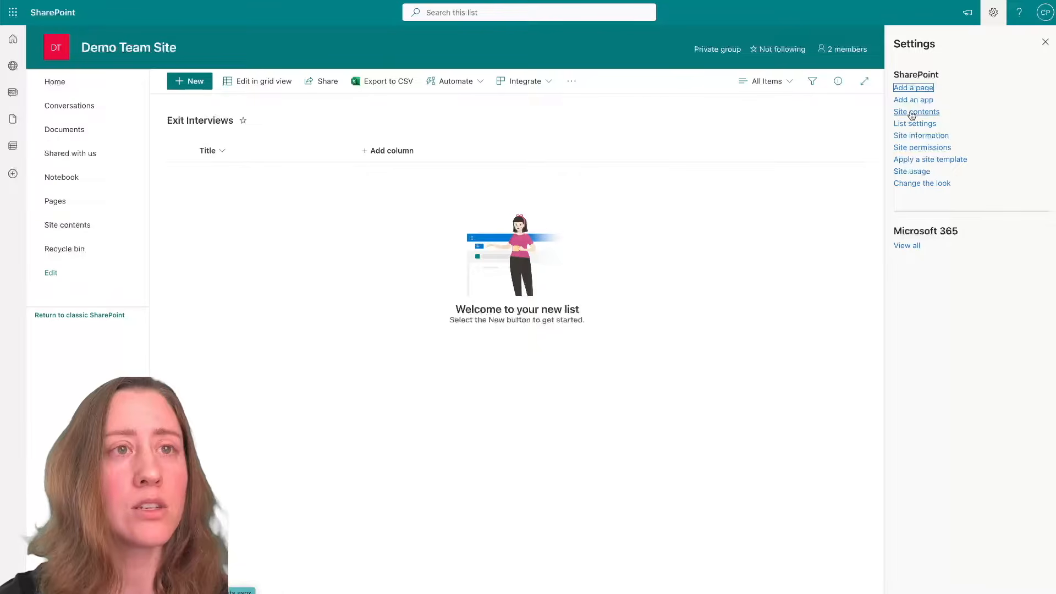
click(1046, 44)
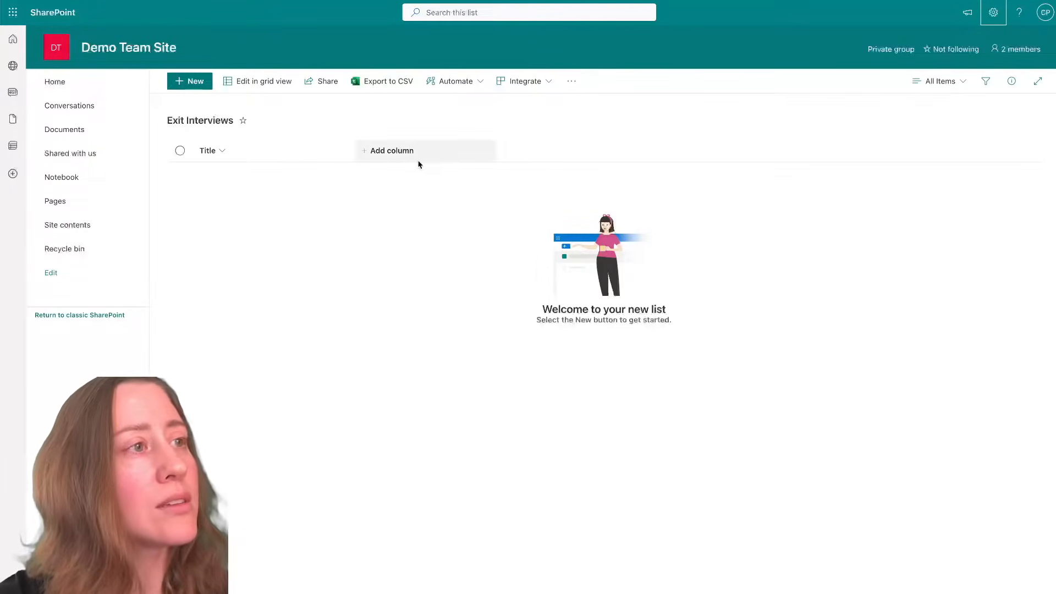
- Add a Person column called Name that must contain information, and check how it appears in the new item form
click(369, 154)
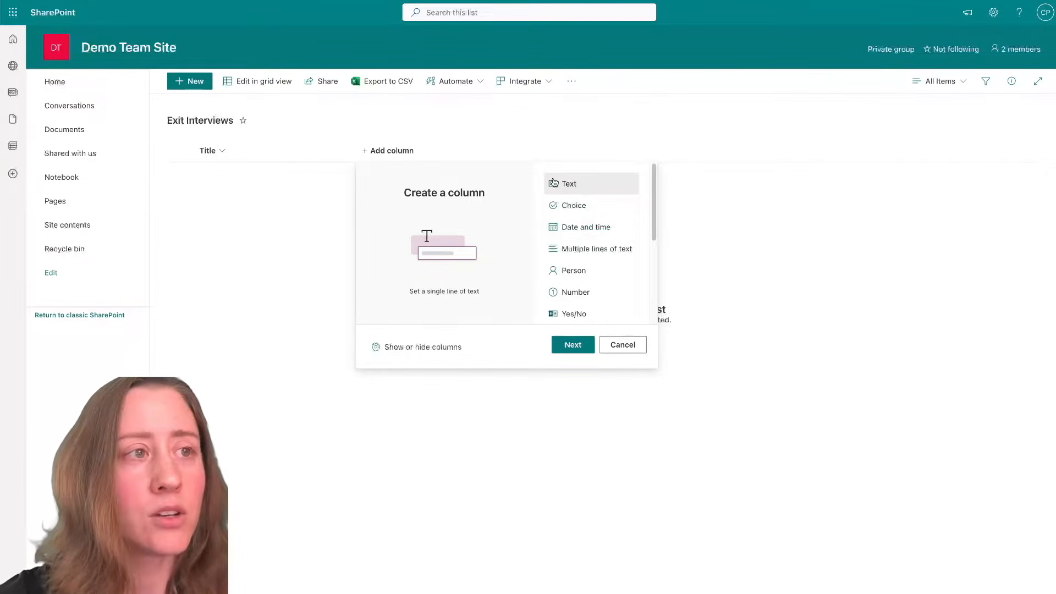
click(573, 273)
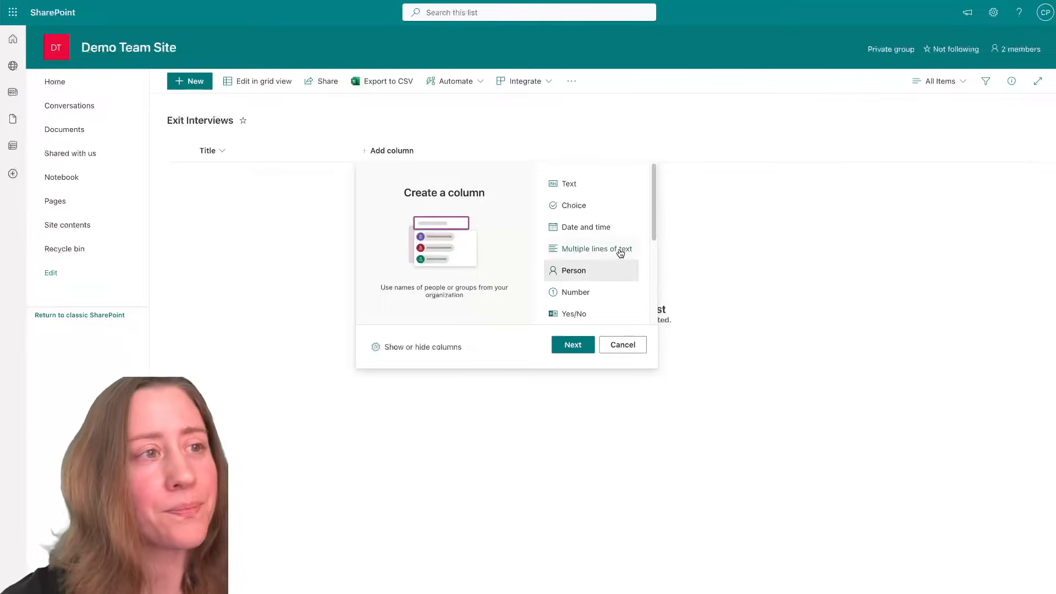
click(572, 347)
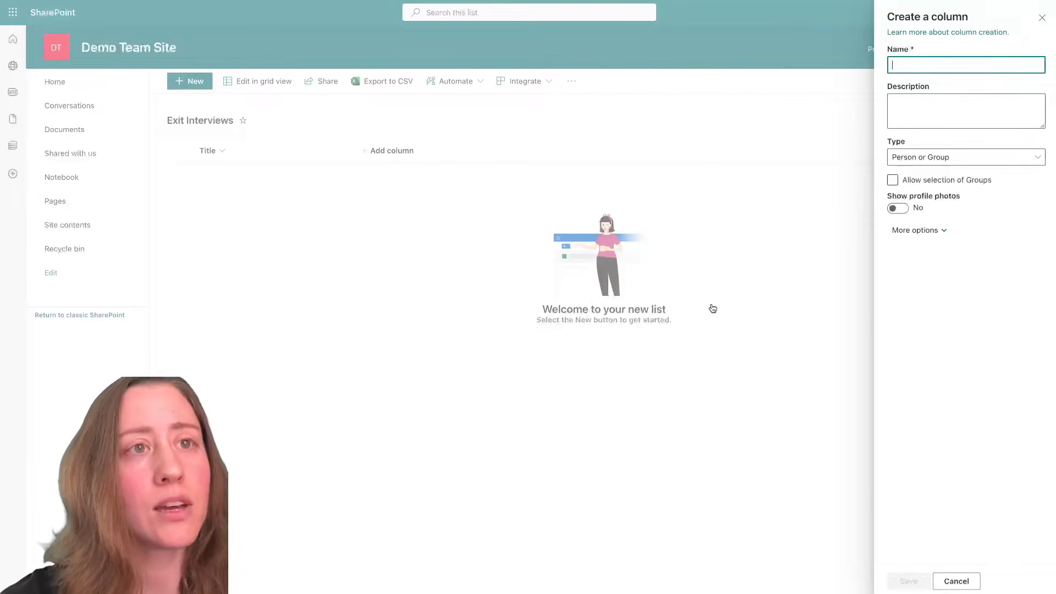
text(Name)
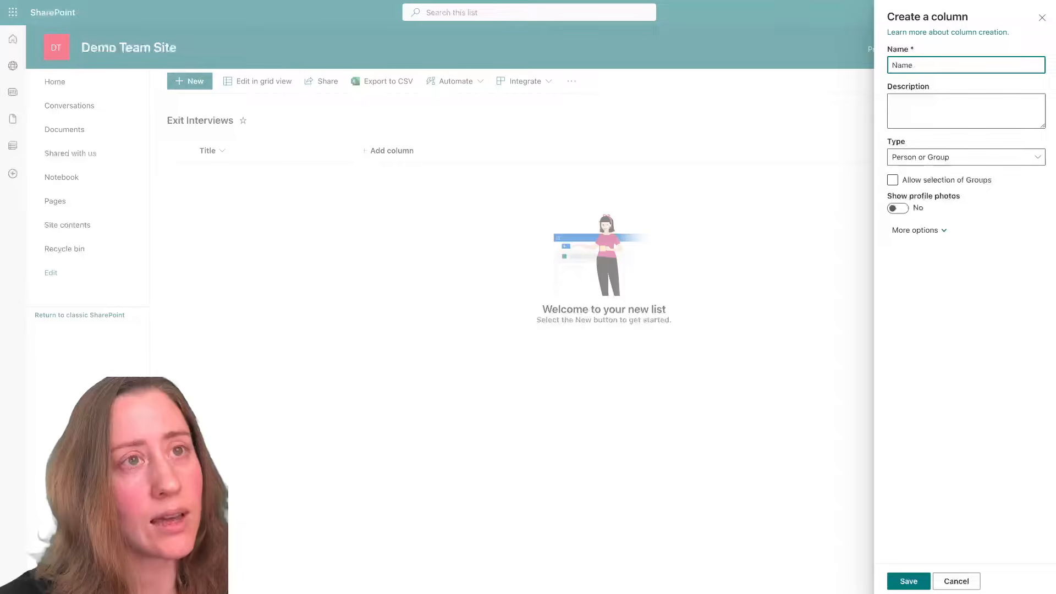
click(932, 187)
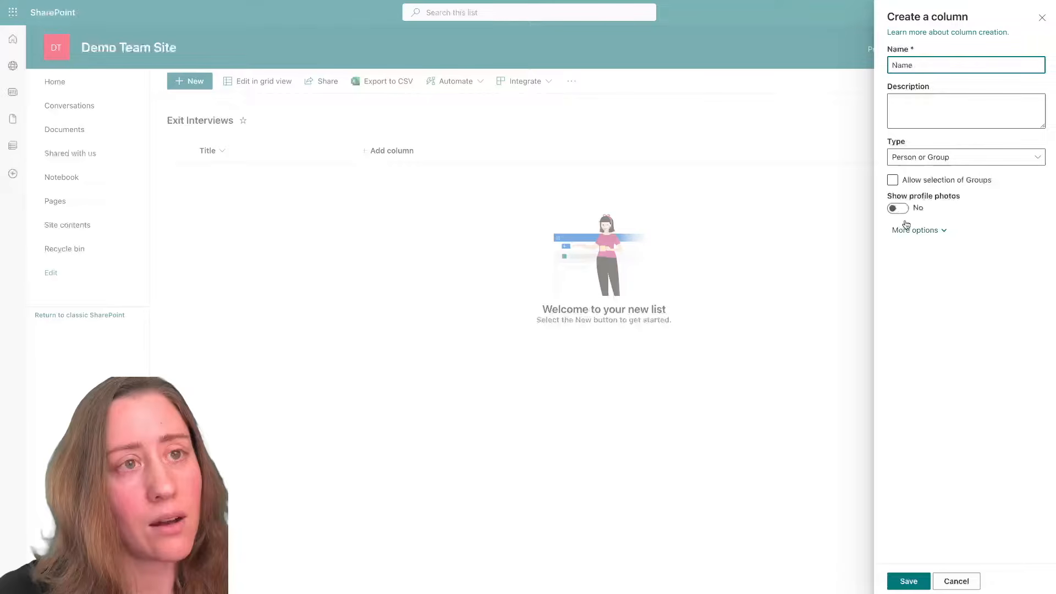
click(922, 231)
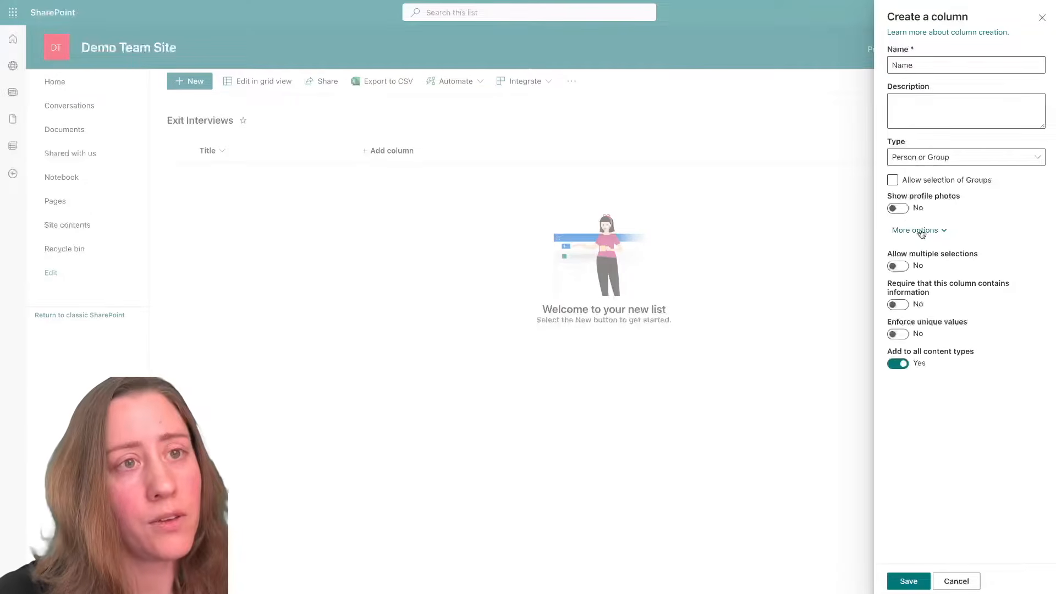
click(903, 305)
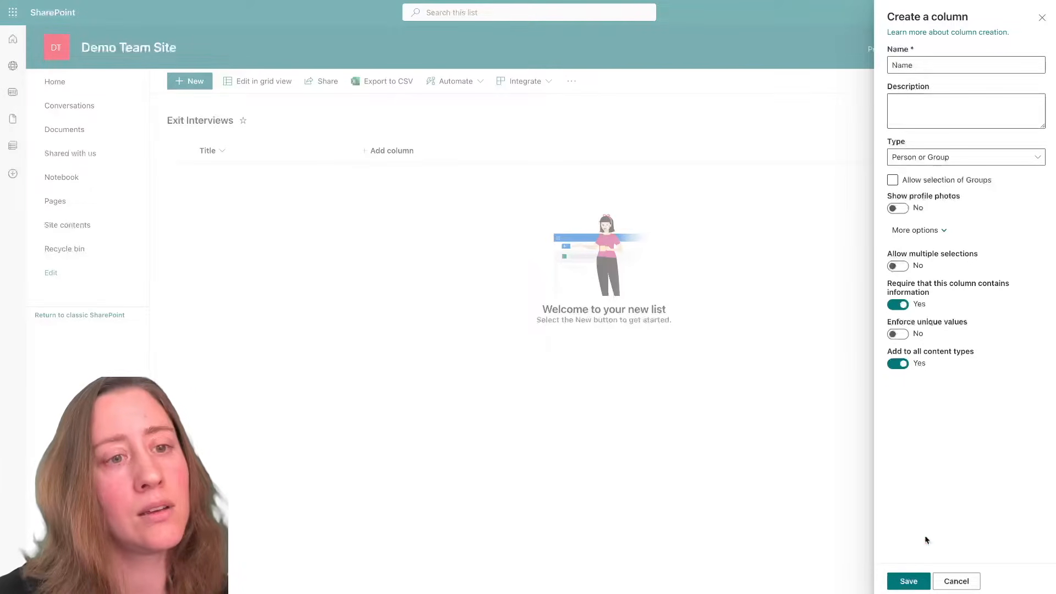
click(907, 581)
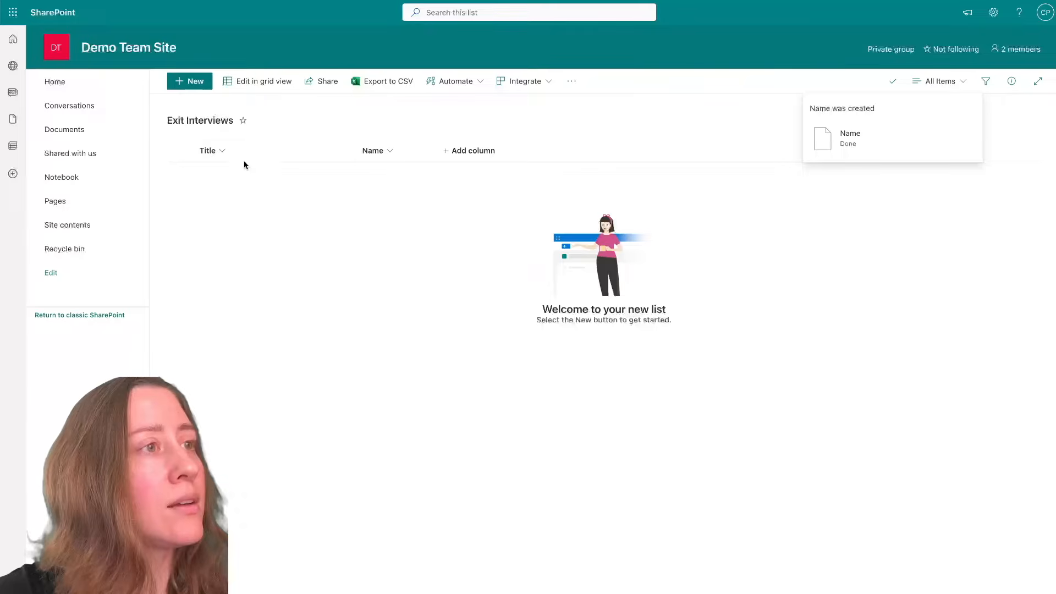
click(189, 81)
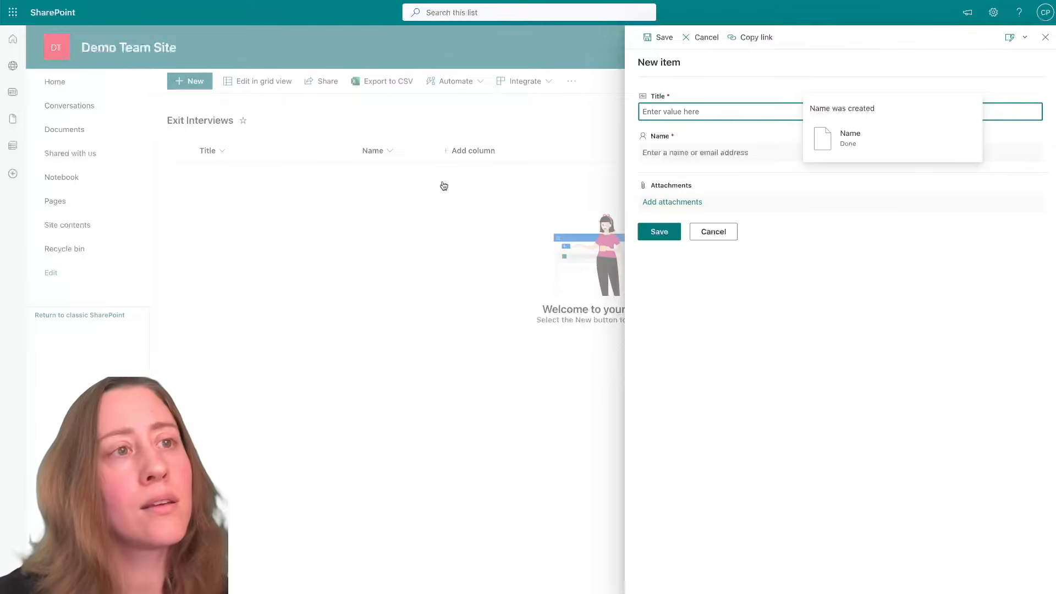
click(709, 233)
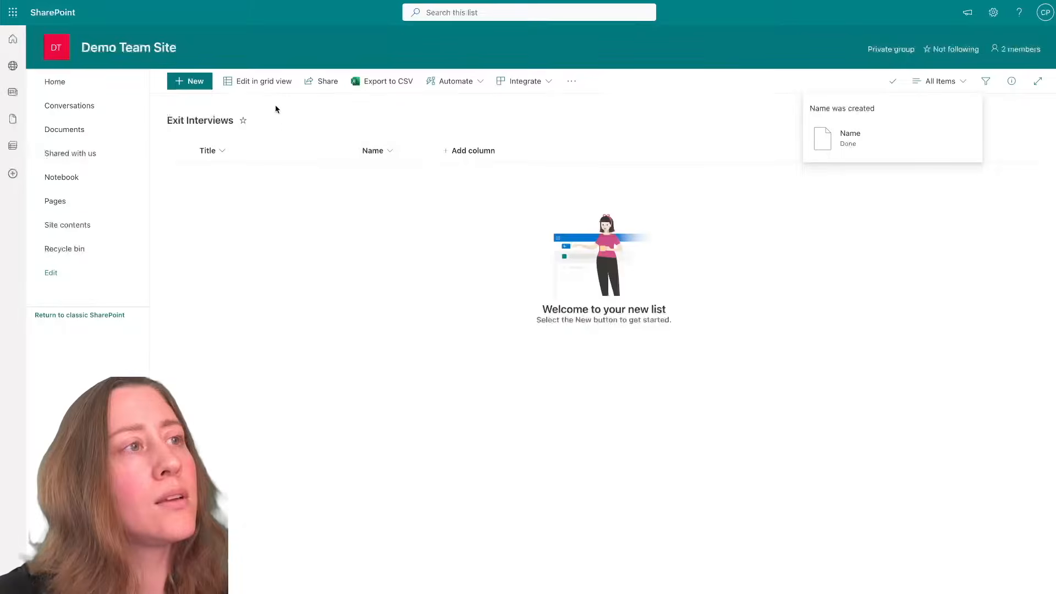
- Start a new Choice column named Primary reason for leaving, keeping Choice as its type
click(471, 149)
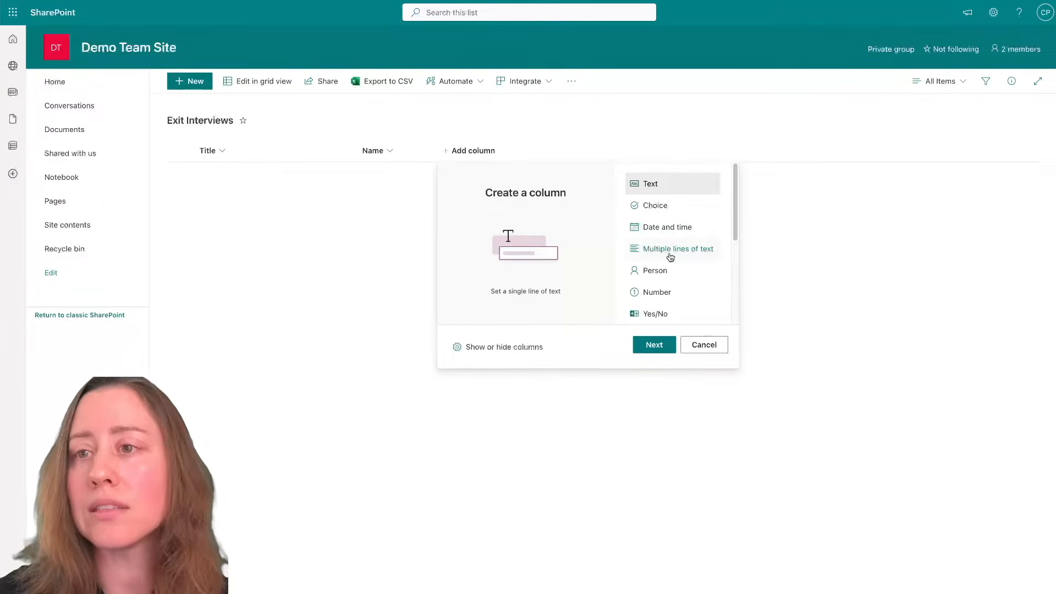
click(666, 206)
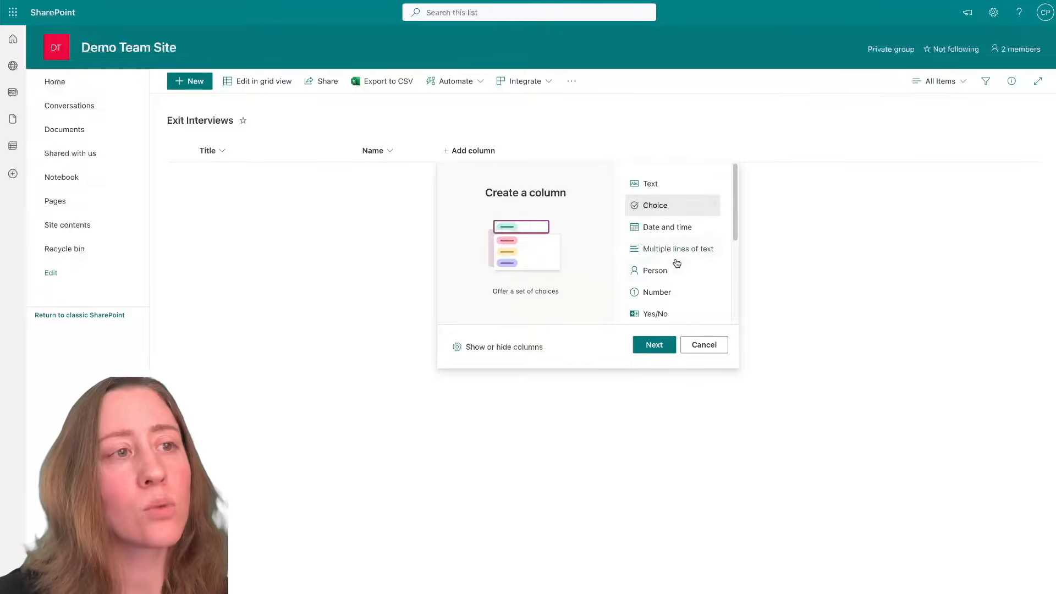
click(651, 348)
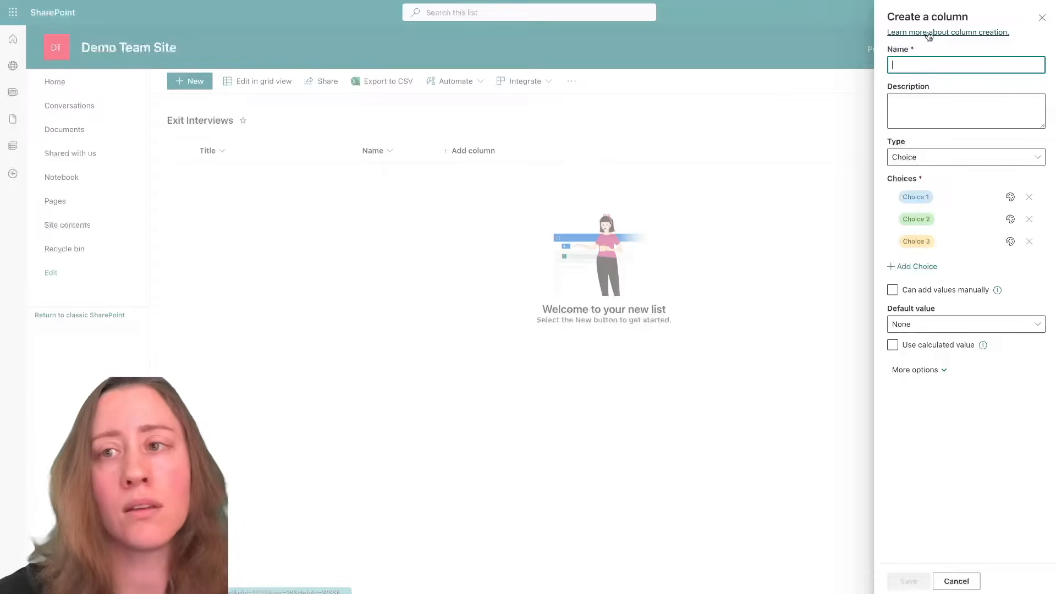
text(Primar)
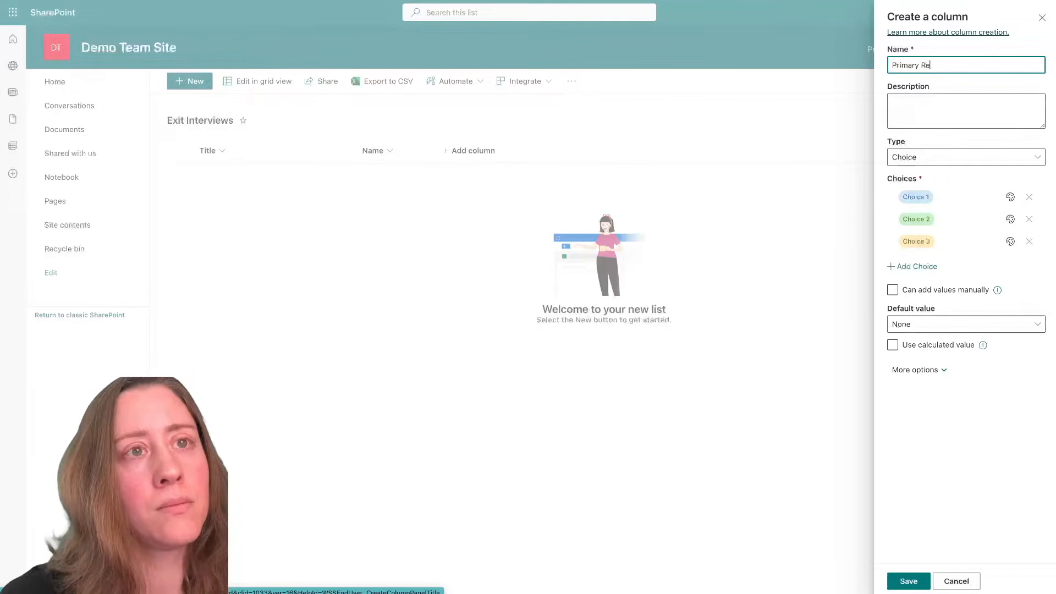
text(y reason f)
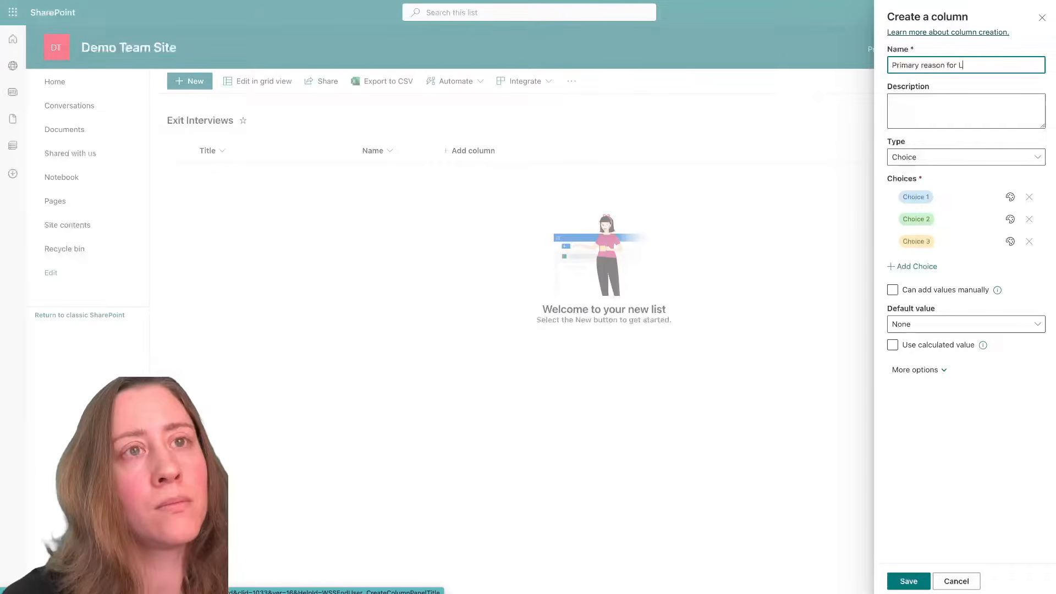
text(or leaving)
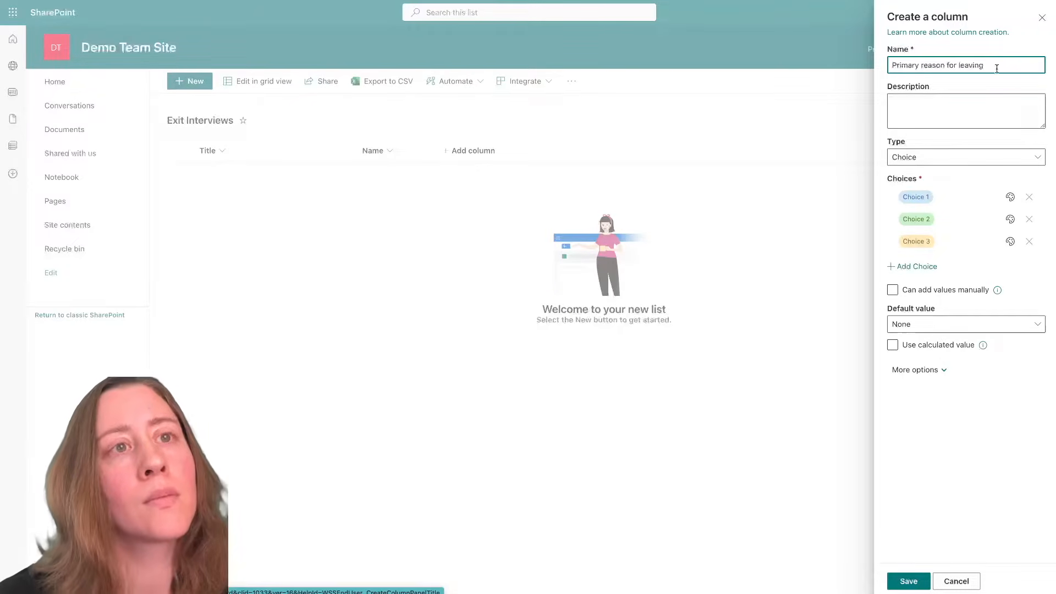
click(957, 124)
click(917, 161)
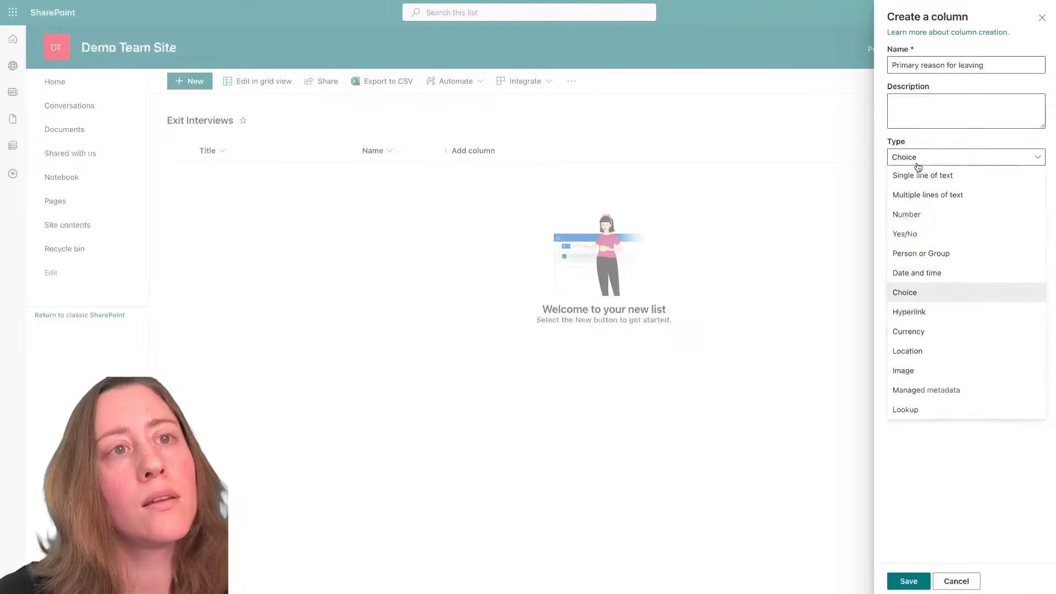
click(934, 164)
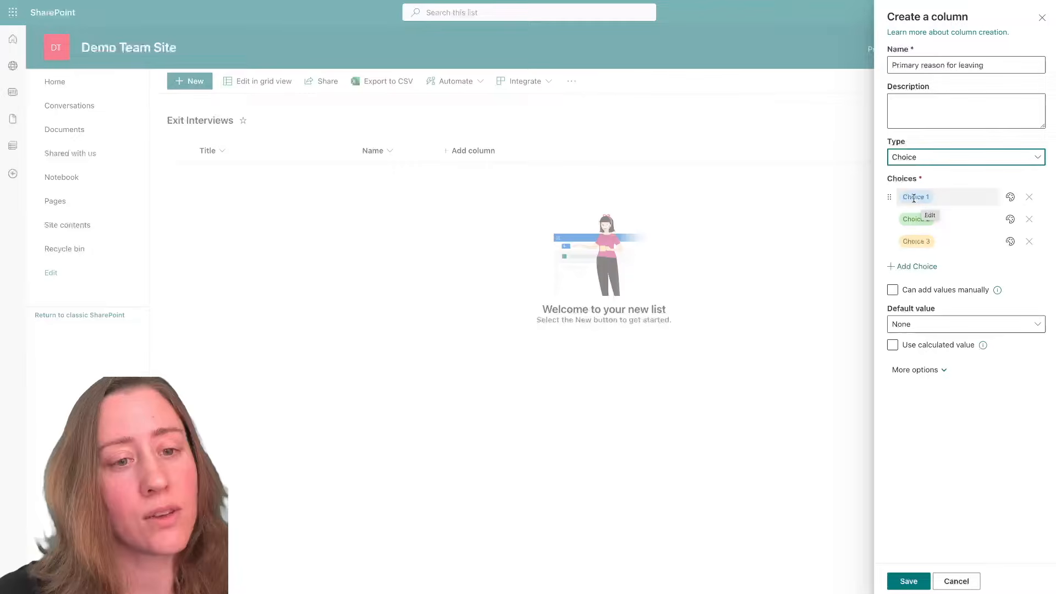
- Remove the fill colour from all three placeholder choices by setting each to No styles
click(1010, 197)
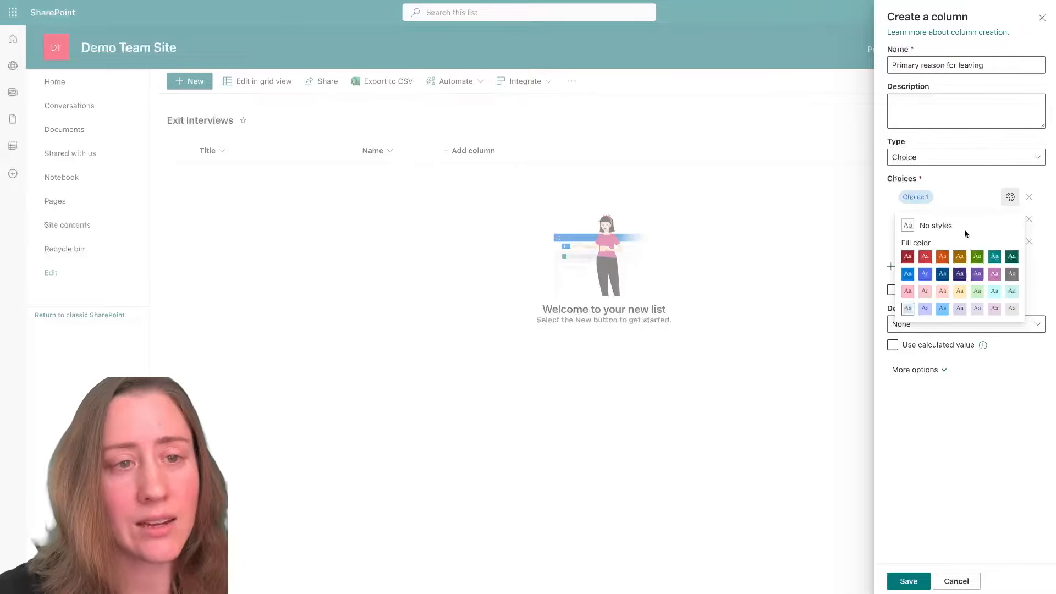
click(910, 226)
click(1010, 219)
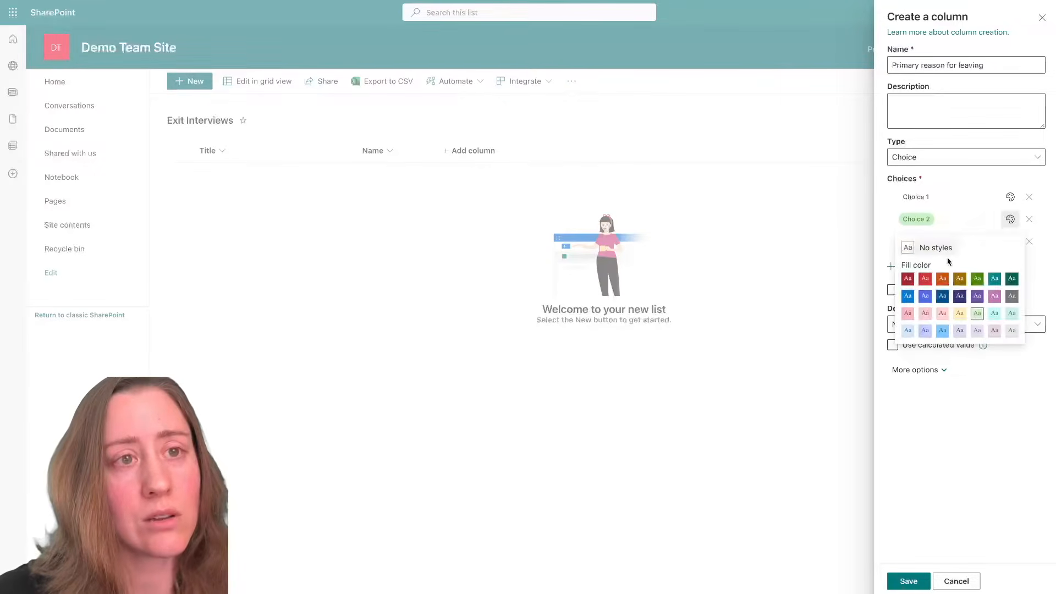
click(907, 248)
click(1011, 241)
click(905, 265)
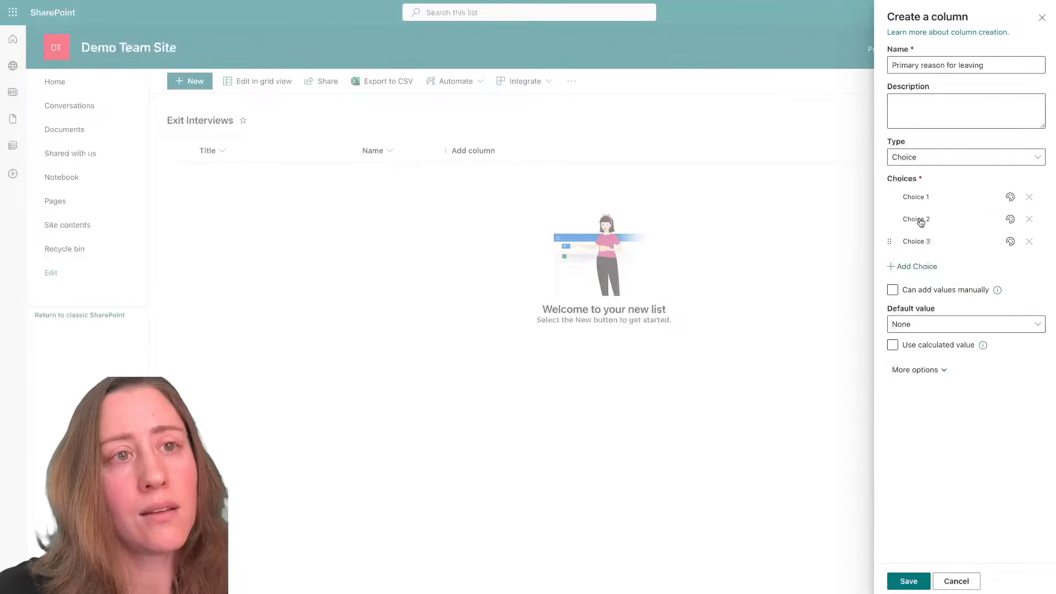
- Rename the three choices to Issue with manager, Poor work-life balance and Found another opportunity
click(943, 194)
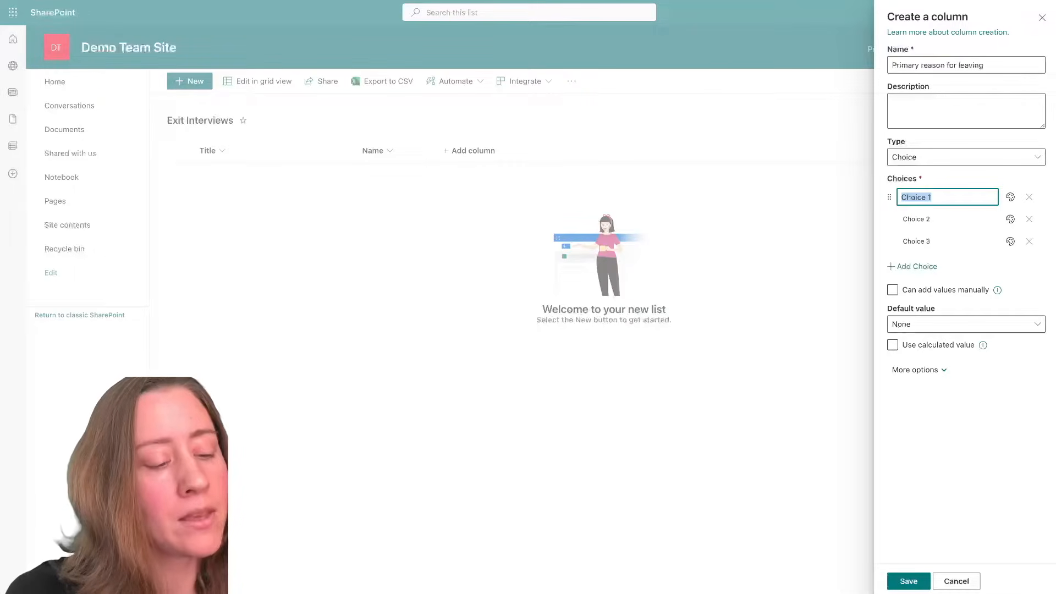
text(Issue with manager)
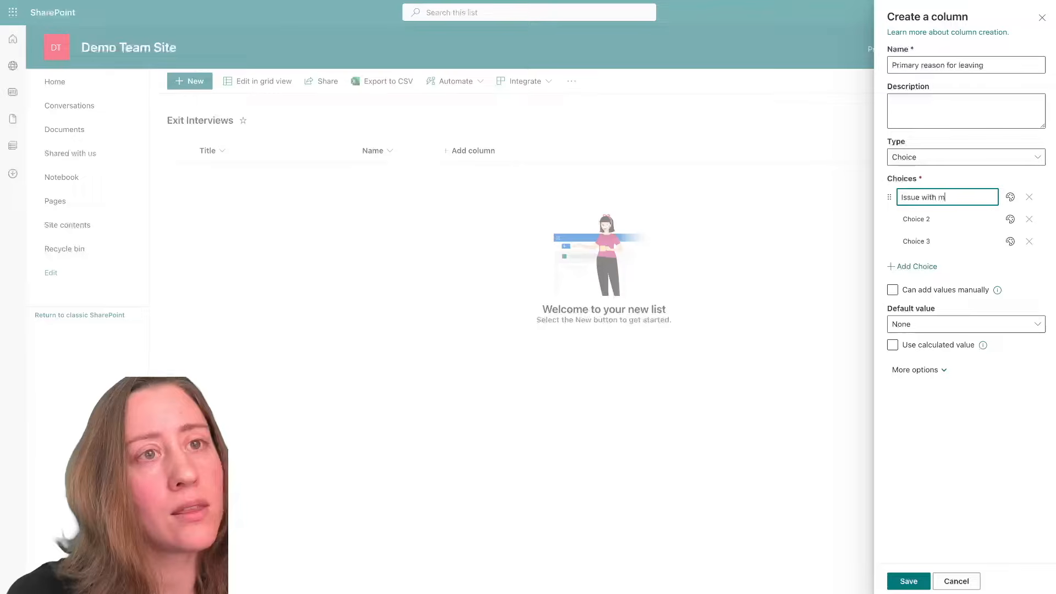
click(945, 219)
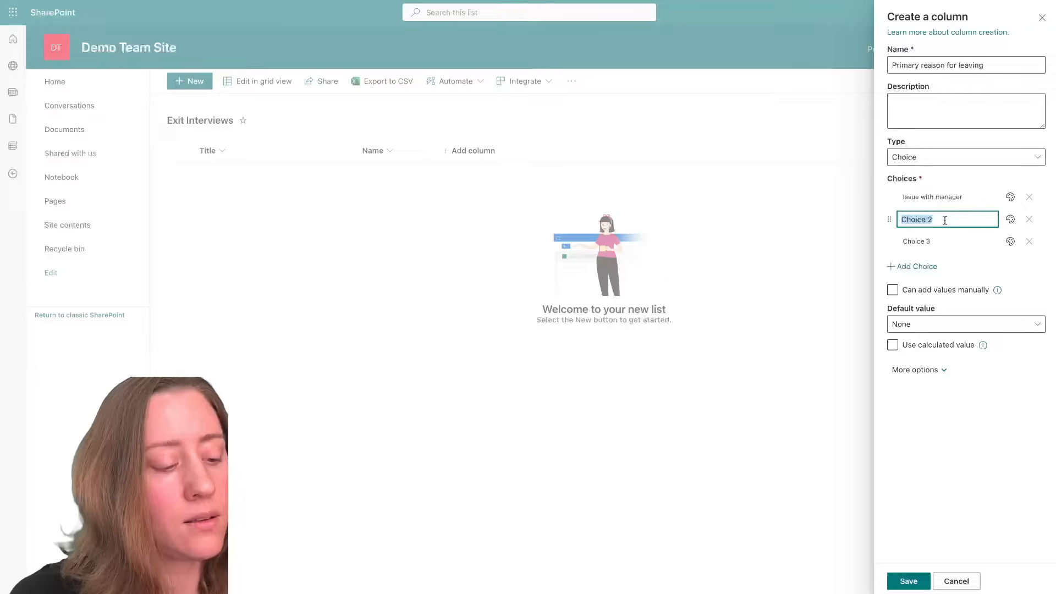
text(Poor wo)
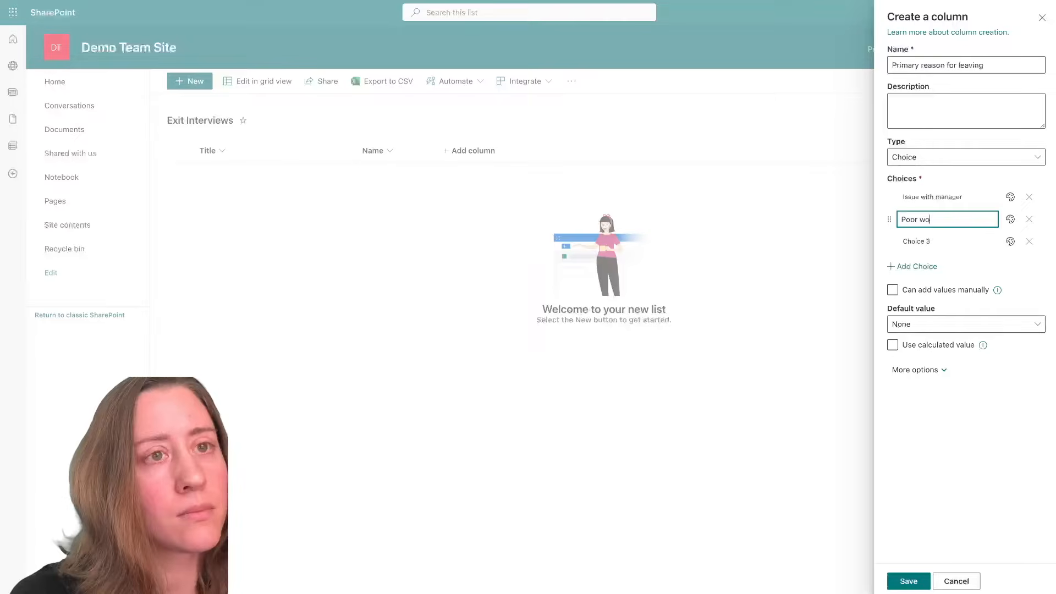
text(rk-life ba;la)
text(lanc)
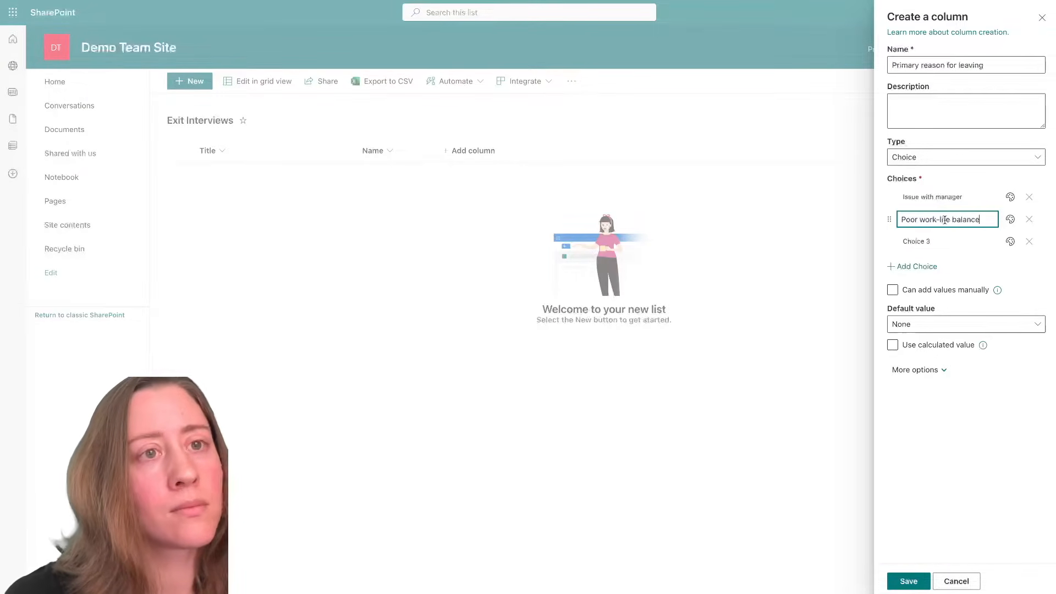
text(e)
click(956, 241)
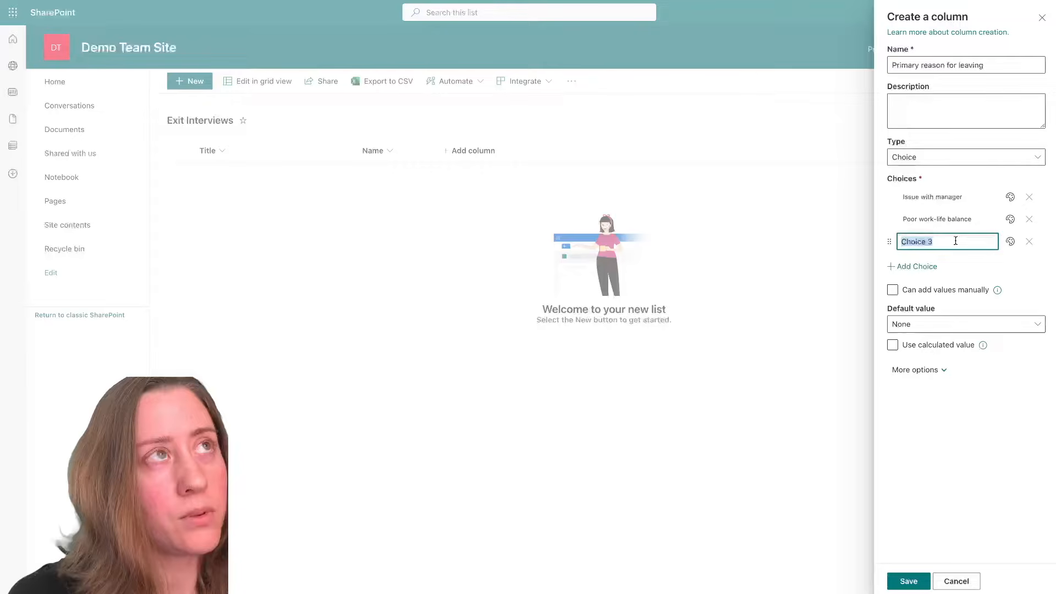
text(Found anothe)
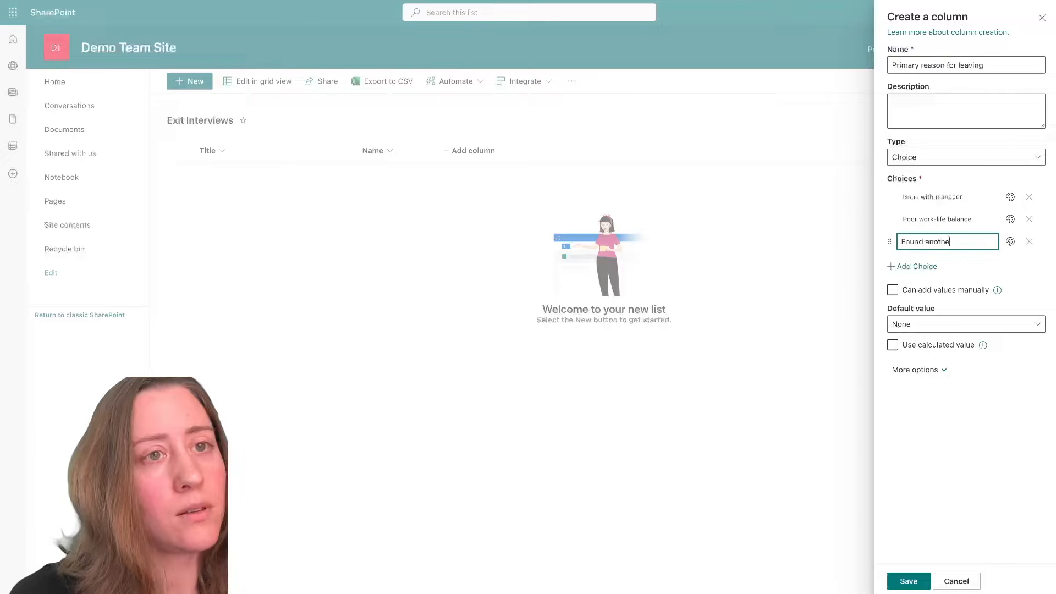
text(r opportun)
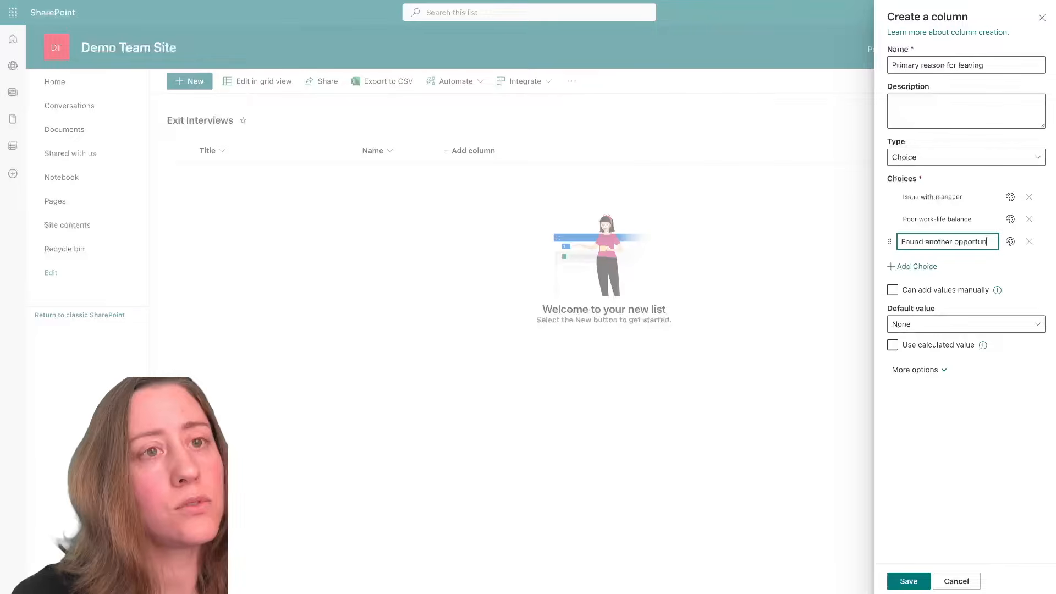
text(ity)
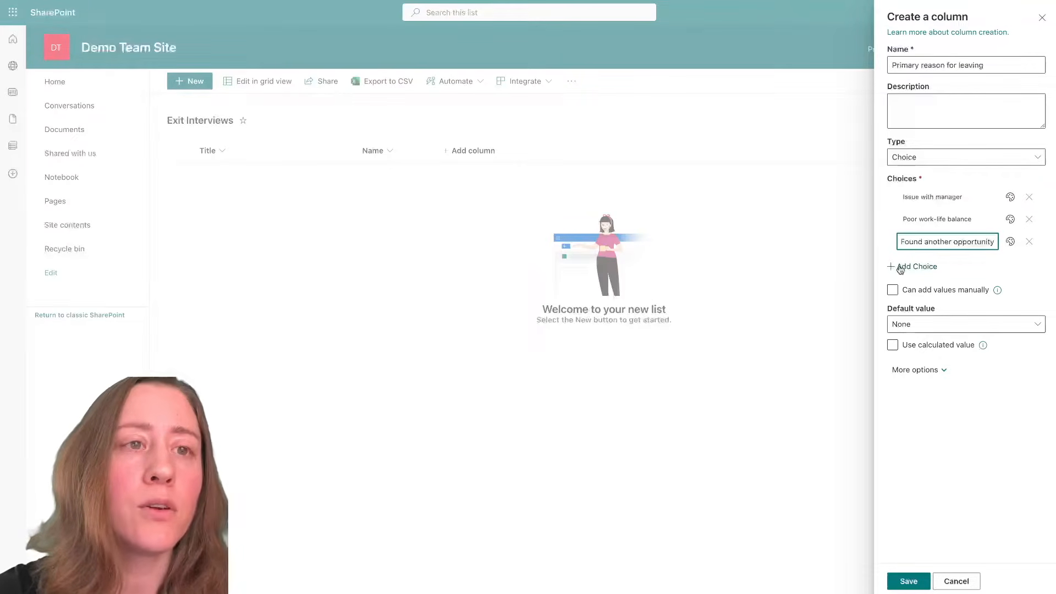
- Require that the Primary reason for leaving column contains information, and save the column
click(917, 371)
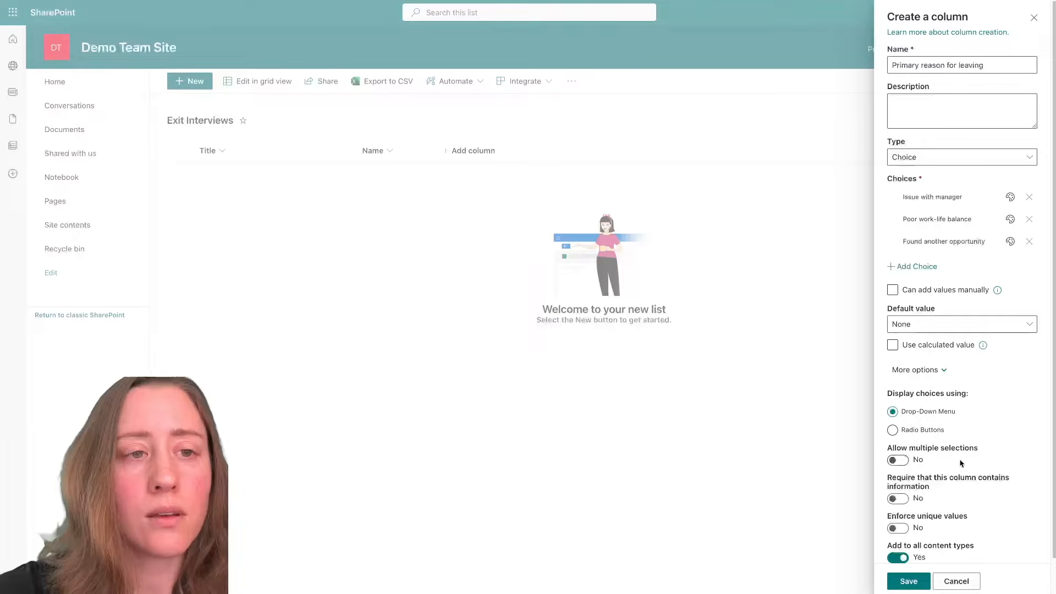
scroll(983, 468, down, 1)
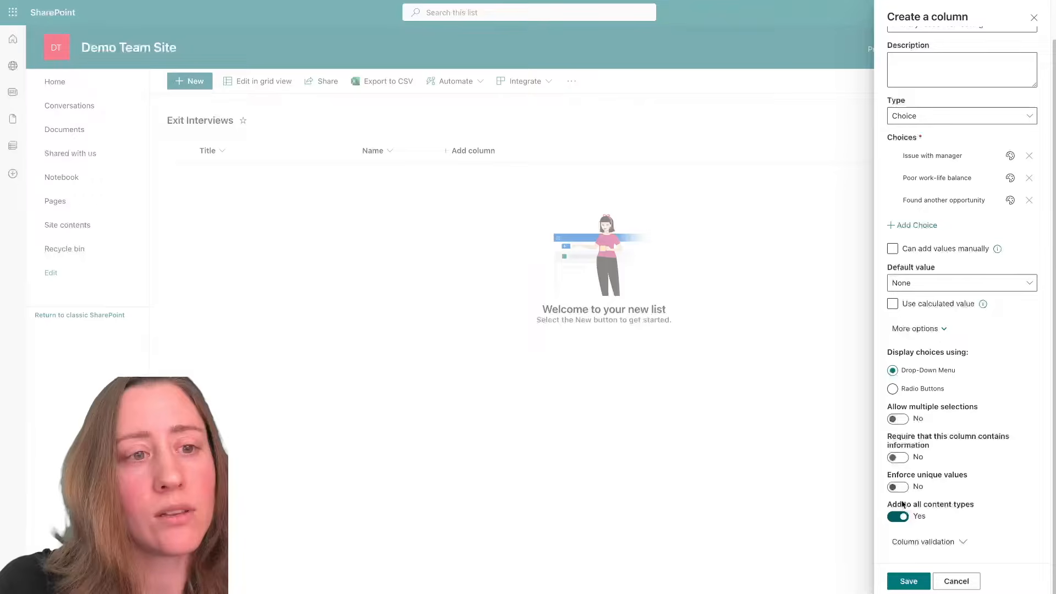
click(903, 458)
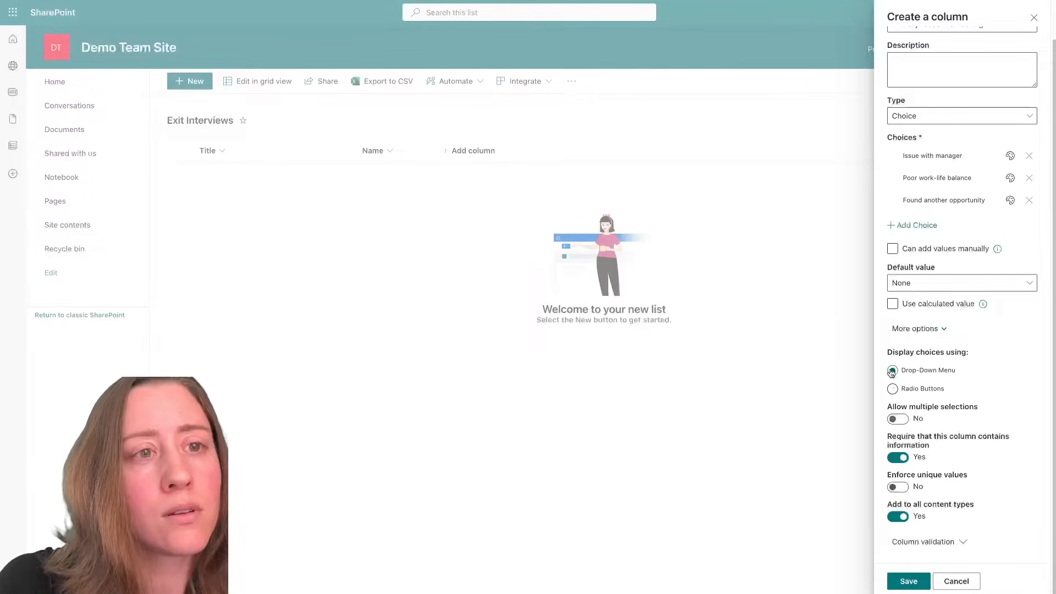
click(909, 251)
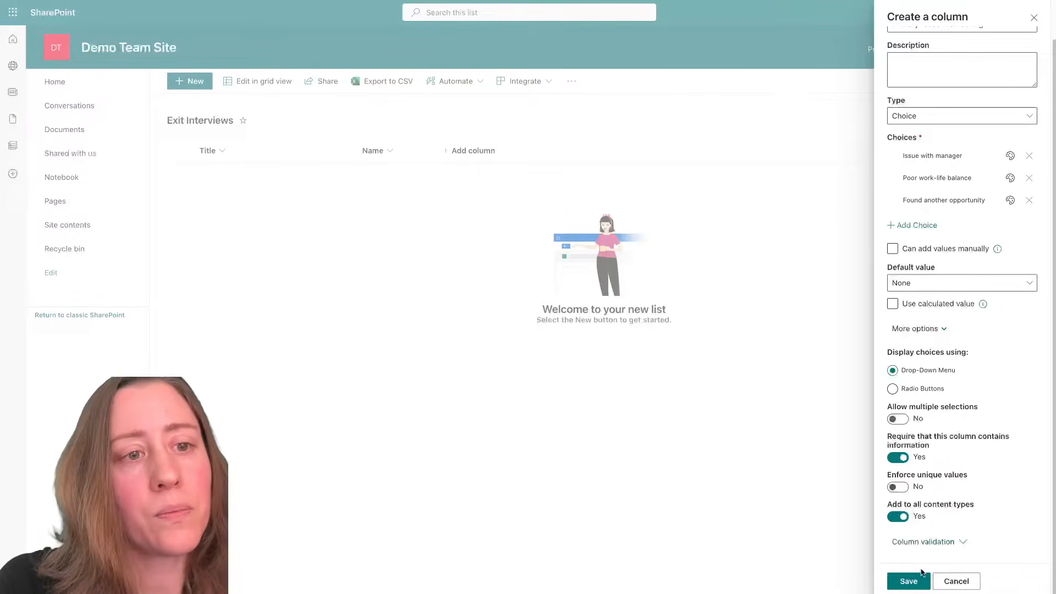
click(916, 587)
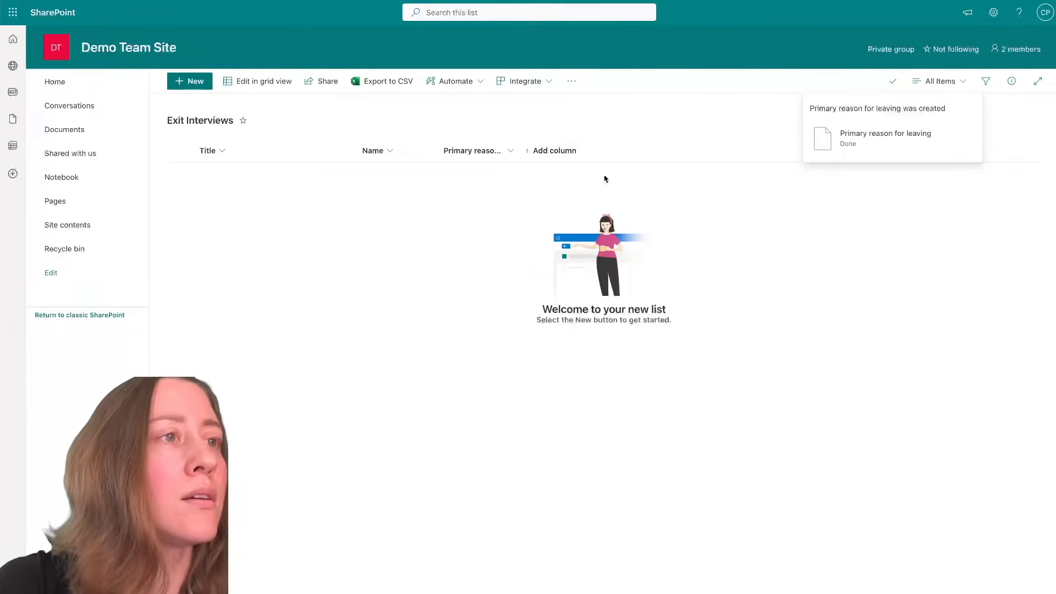
- Start a new Yes/No column named "Would you recommend this company to a friend looking for a job?"
click(530, 154)
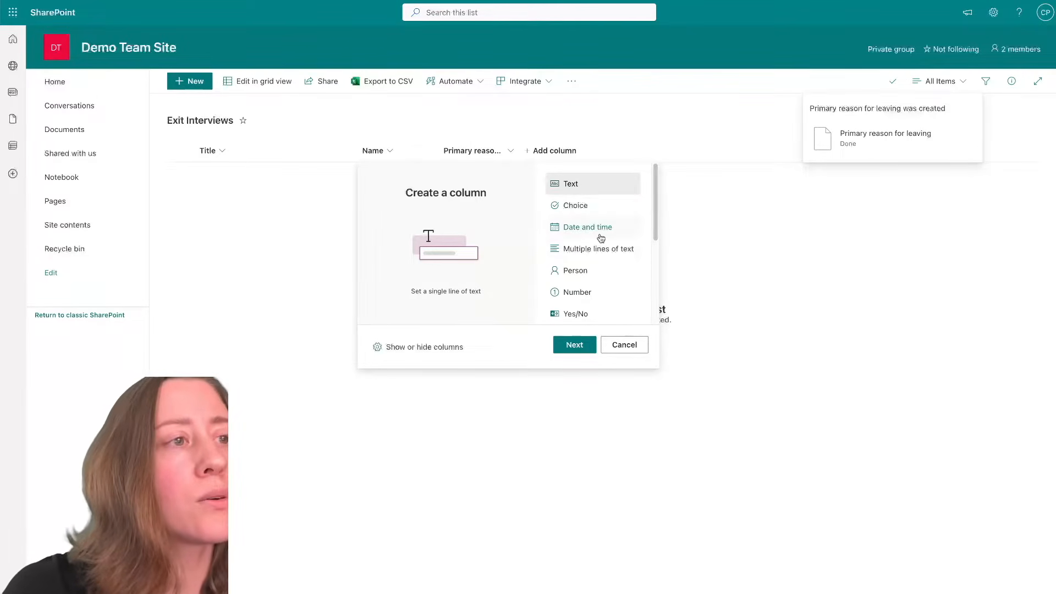
click(581, 316)
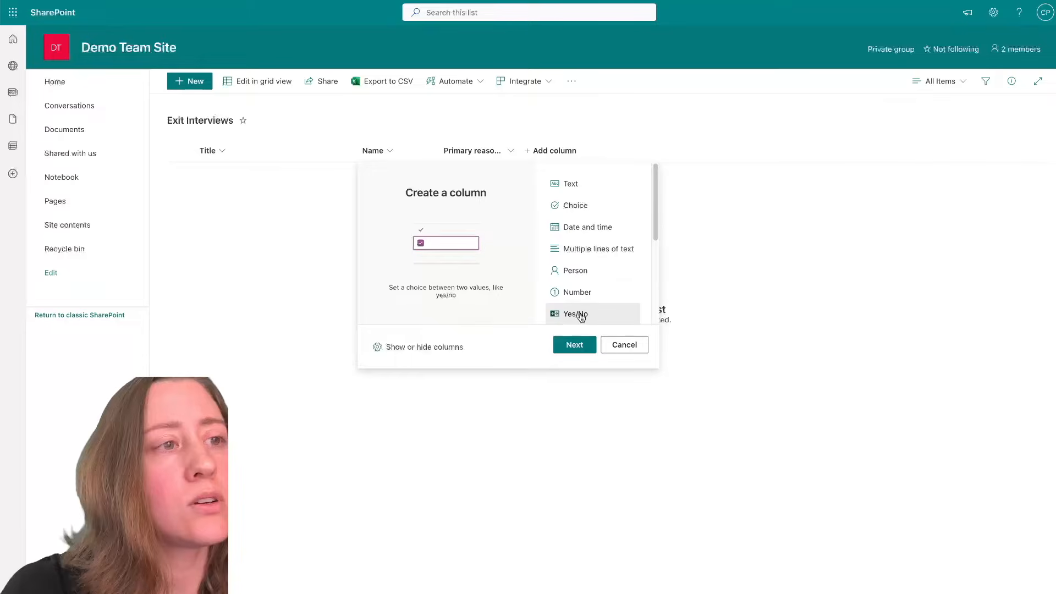
click(580, 348)
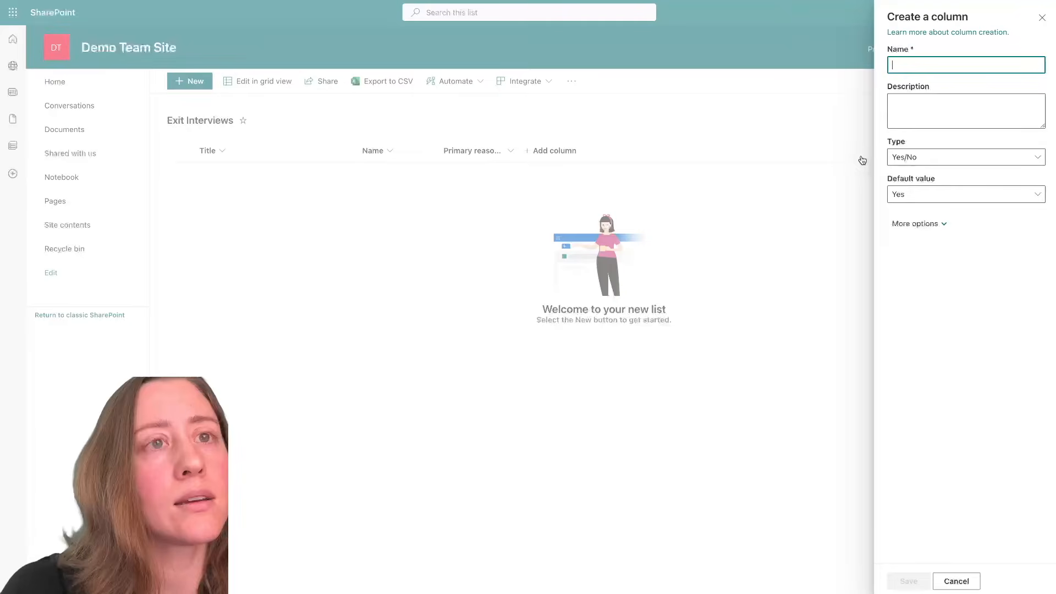
text(Would)
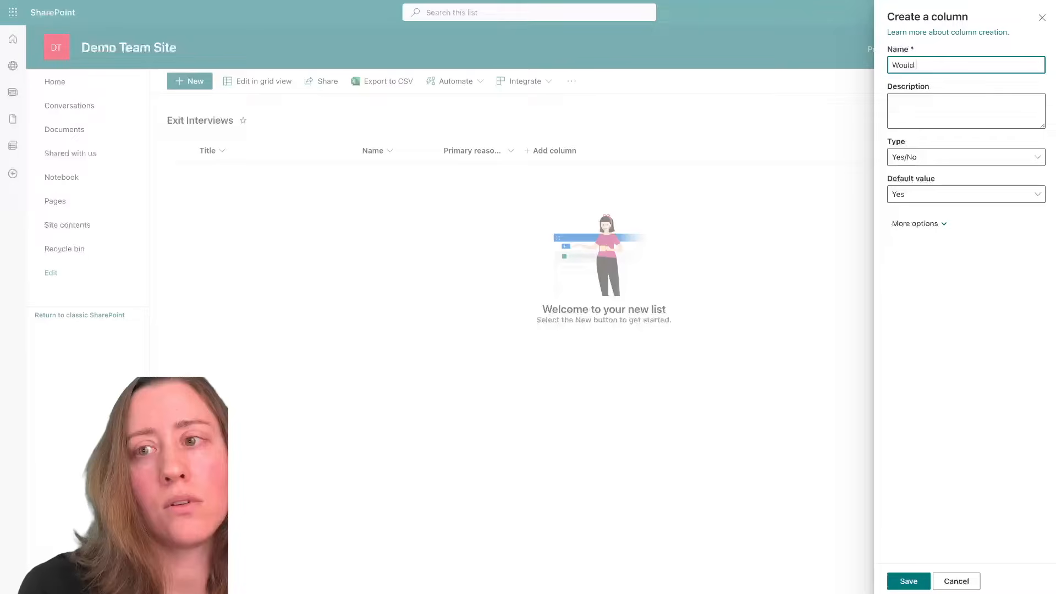
text( you recommend thi)
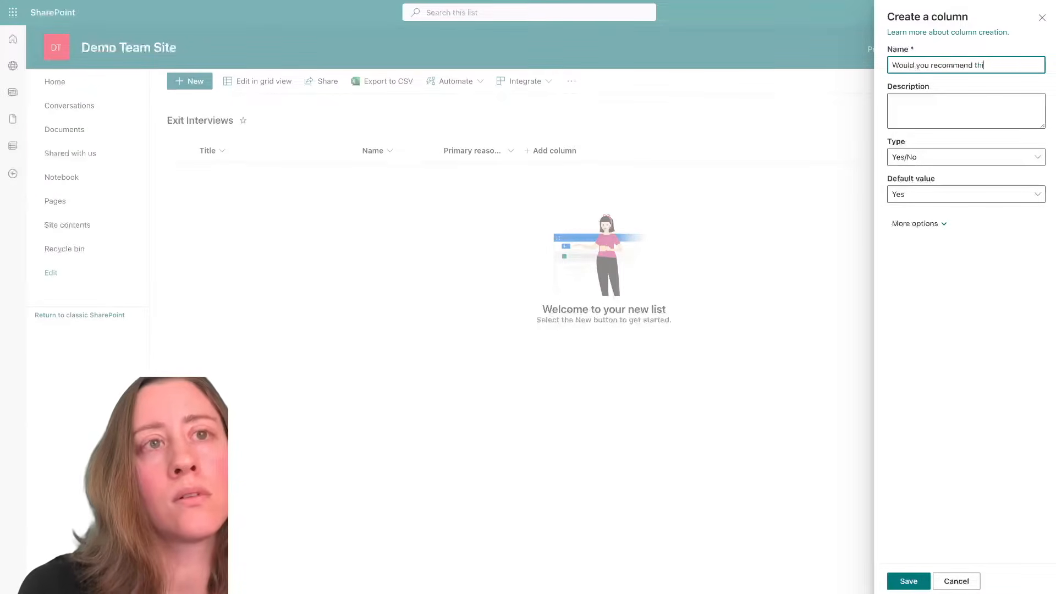
text(s company to a friend l)
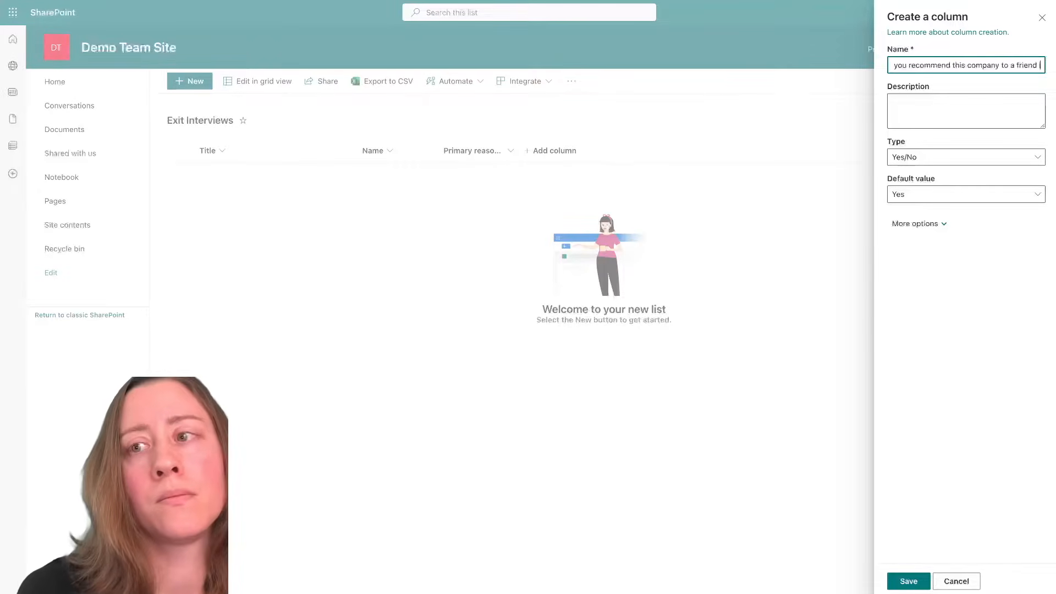
text(ioking)
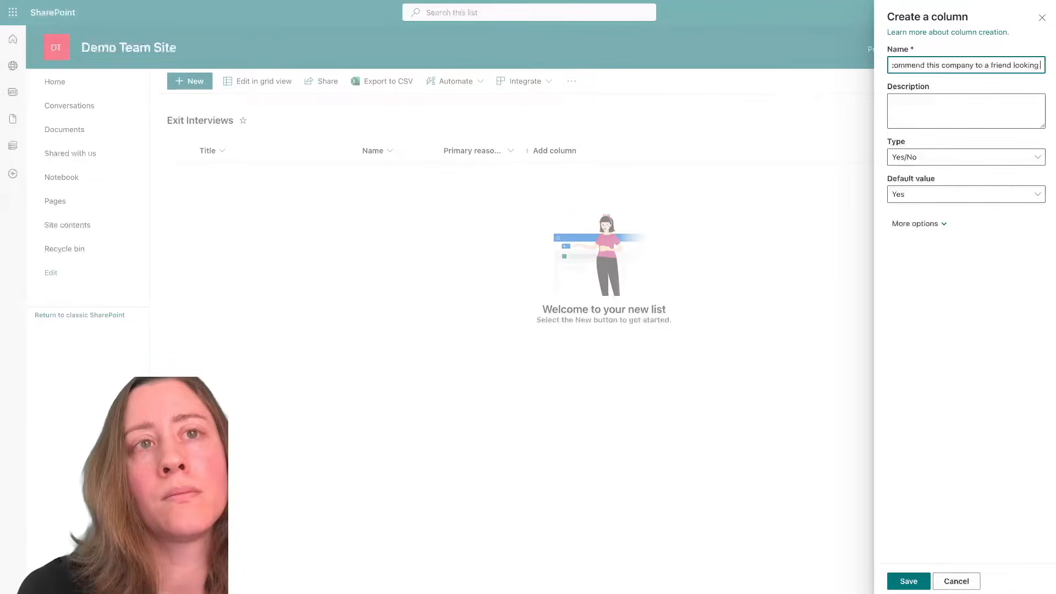
text( for a job?)
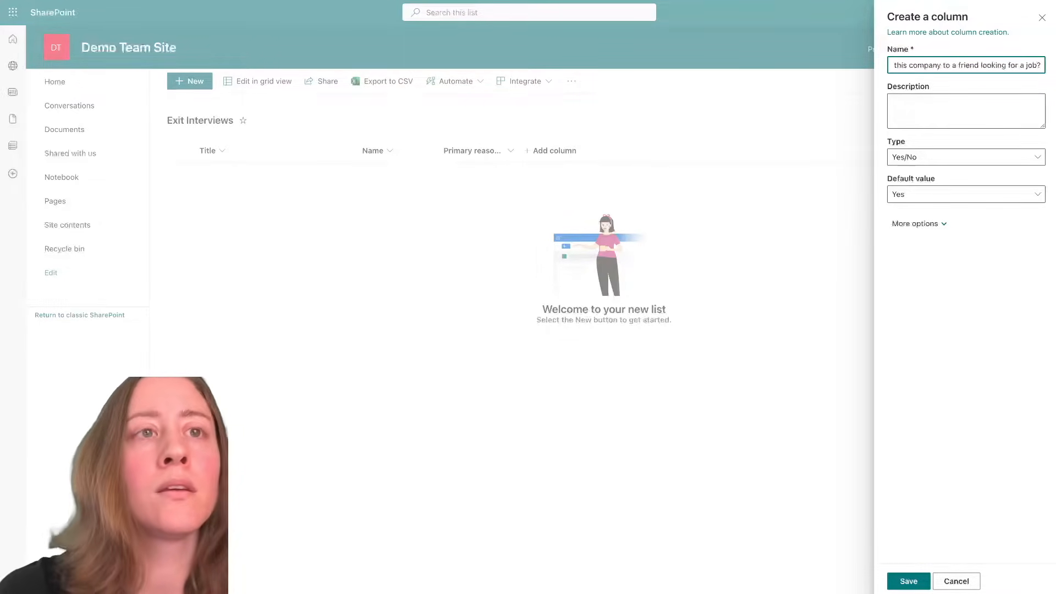
click(925, 194)
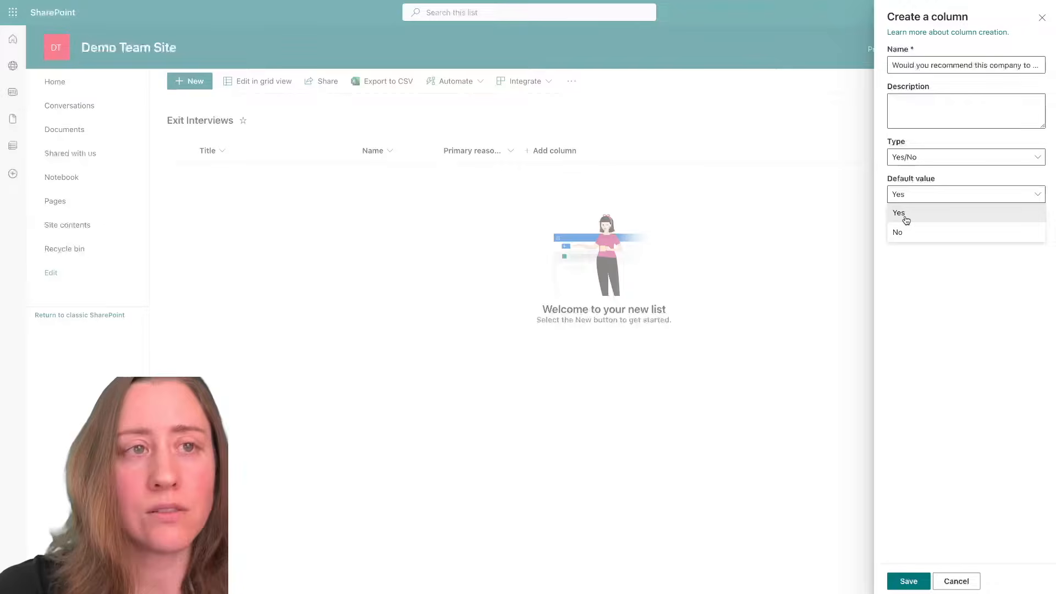
click(962, 306)
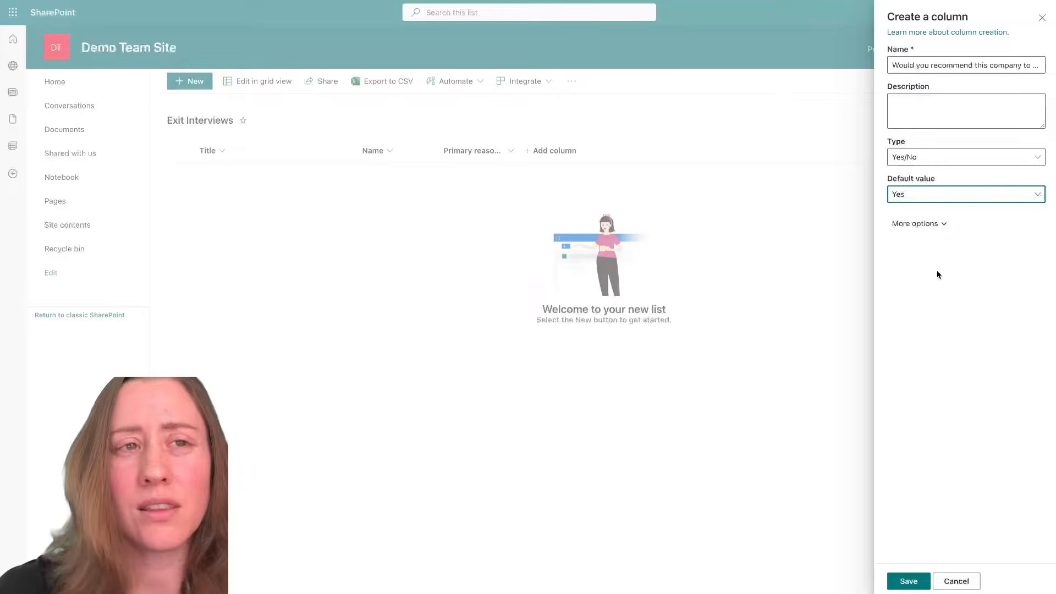
click(909, 194)
click(932, 215)
click(916, 223)
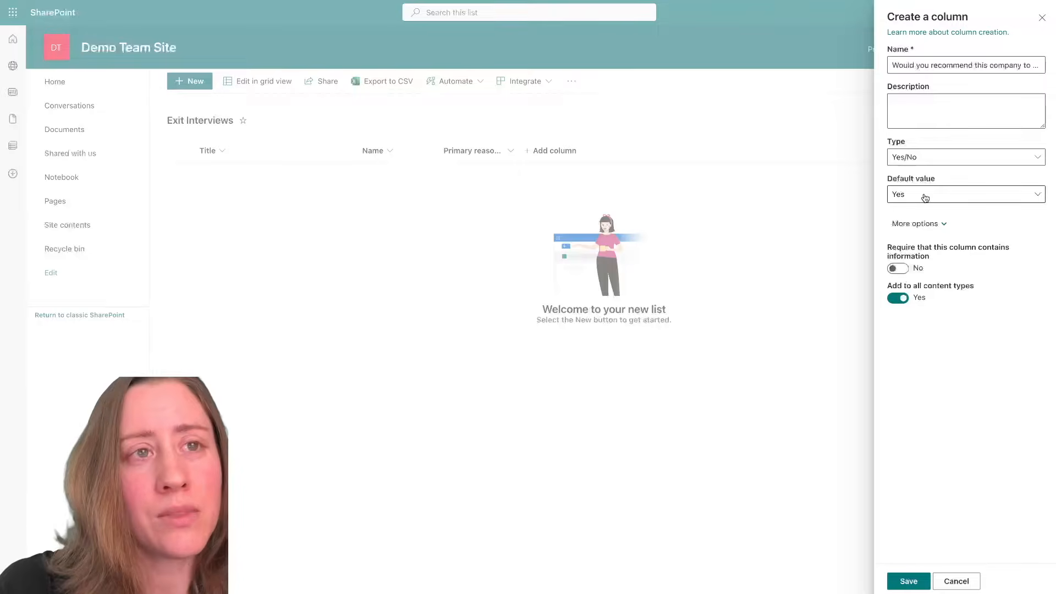
- Change the recommendation column's type to Choice, offering only the two choices Yes and No
click(947, 156)
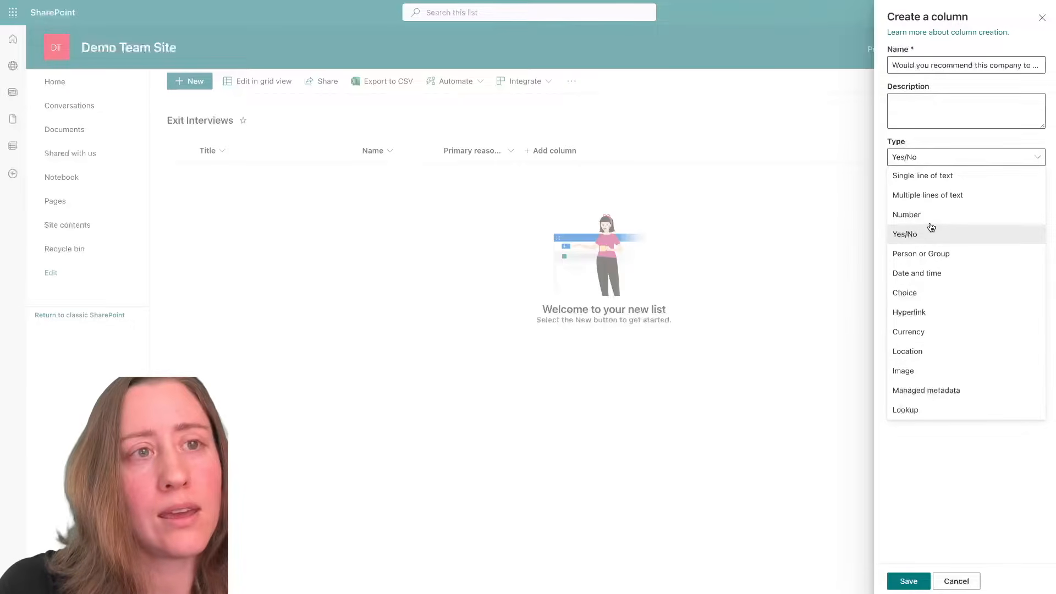
click(928, 293)
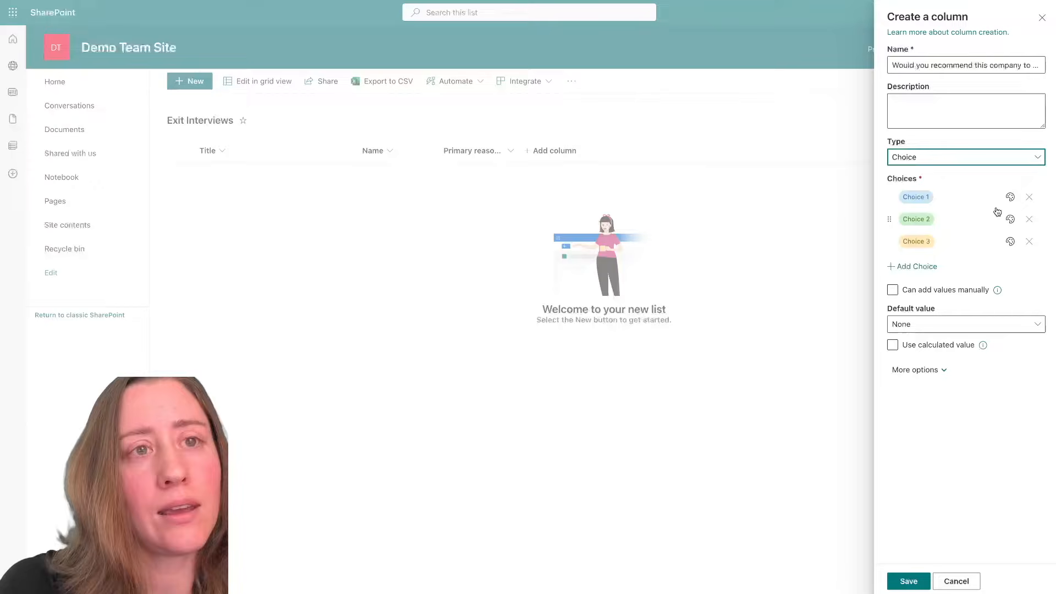
click(962, 196)
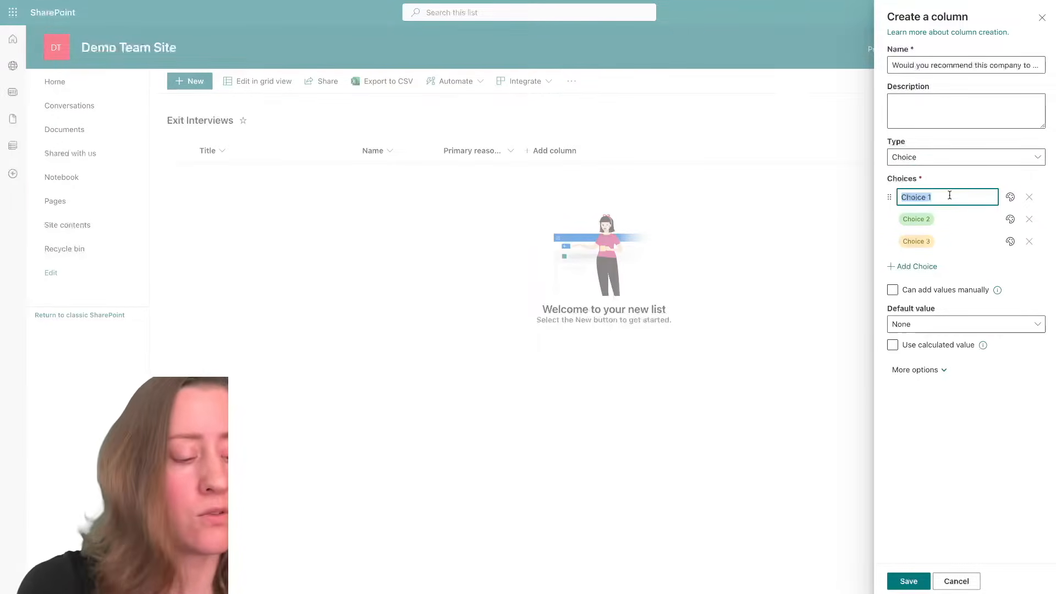
text(Yes)
click(965, 219)
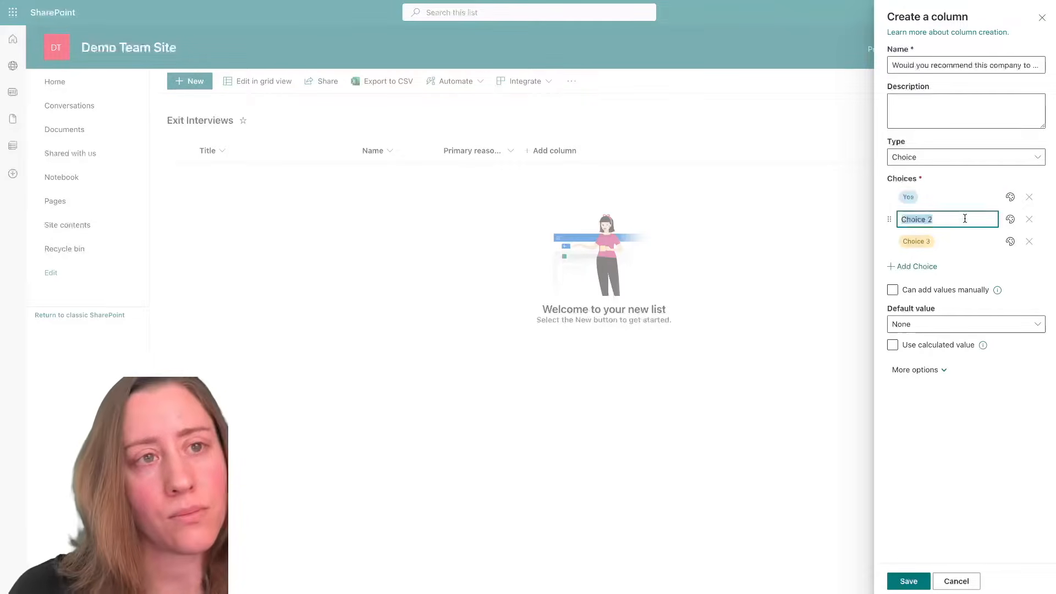
text(No)
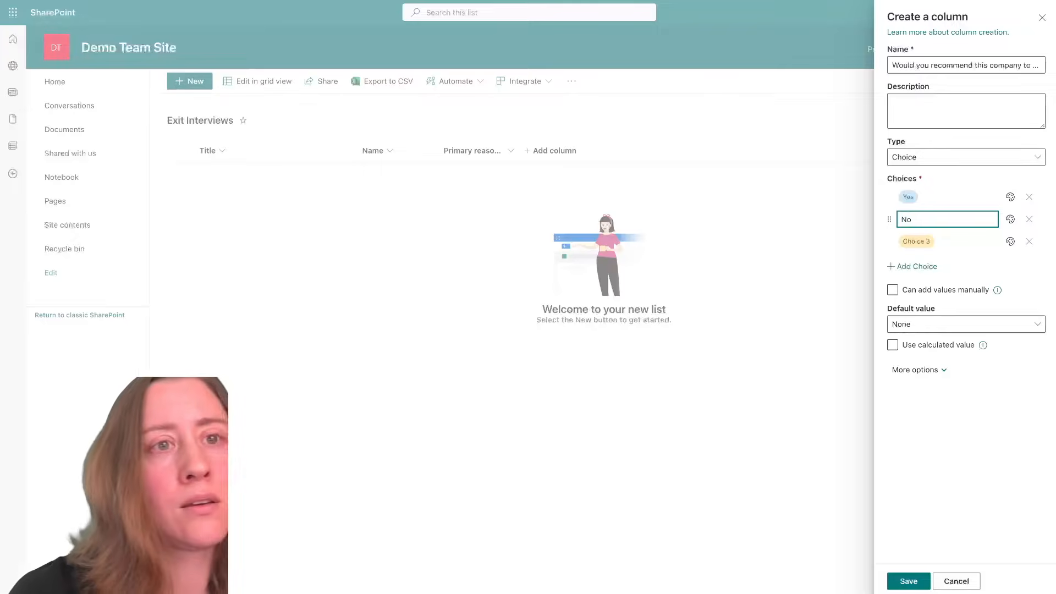
click(1029, 241)
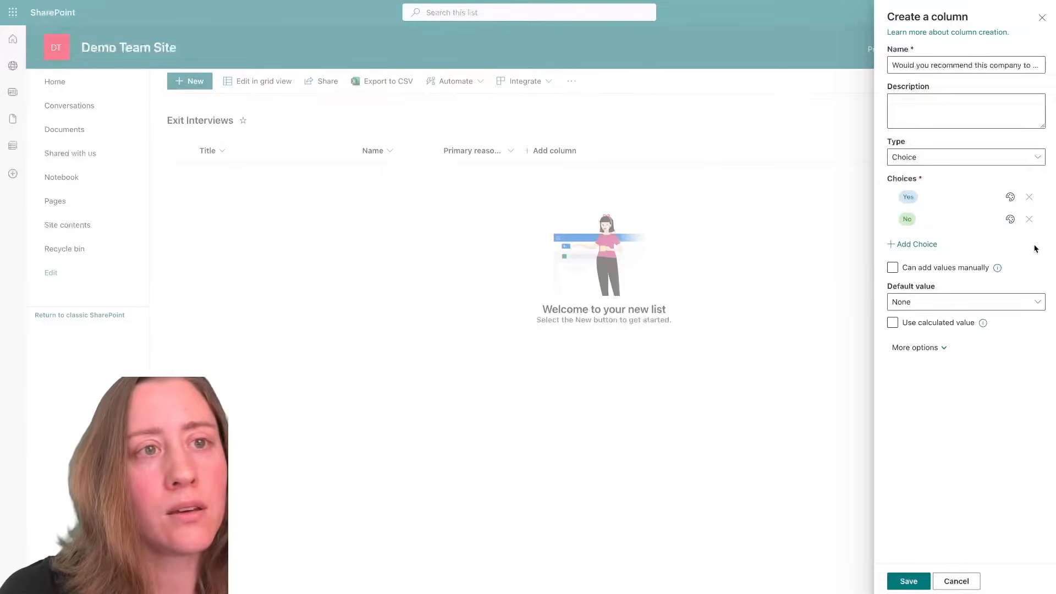
- Remove the fill colour from both the Yes and No choices
click(1010, 219)
click(910, 251)
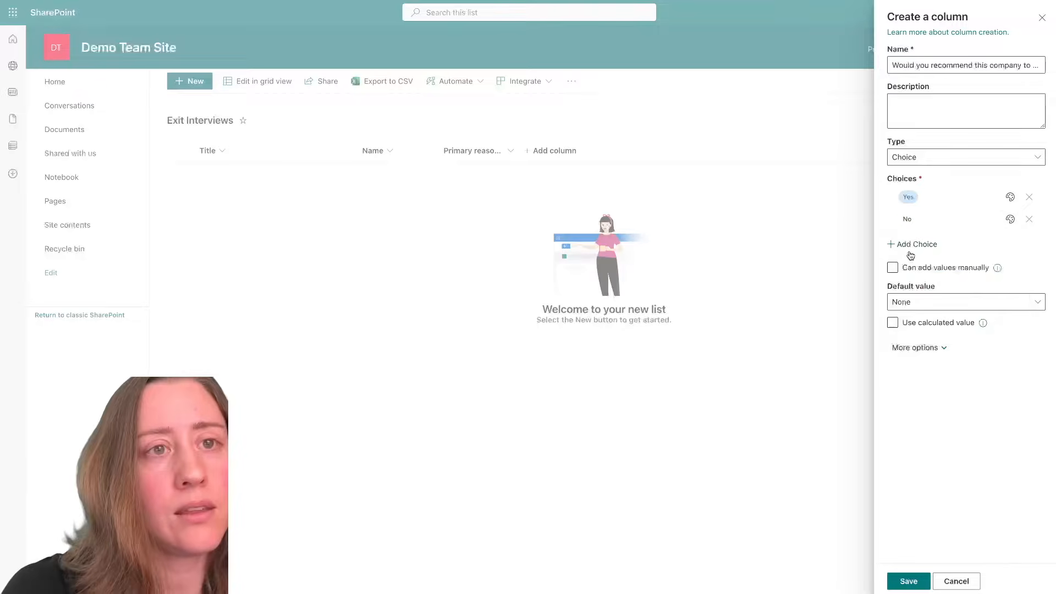
click(1011, 197)
click(909, 230)
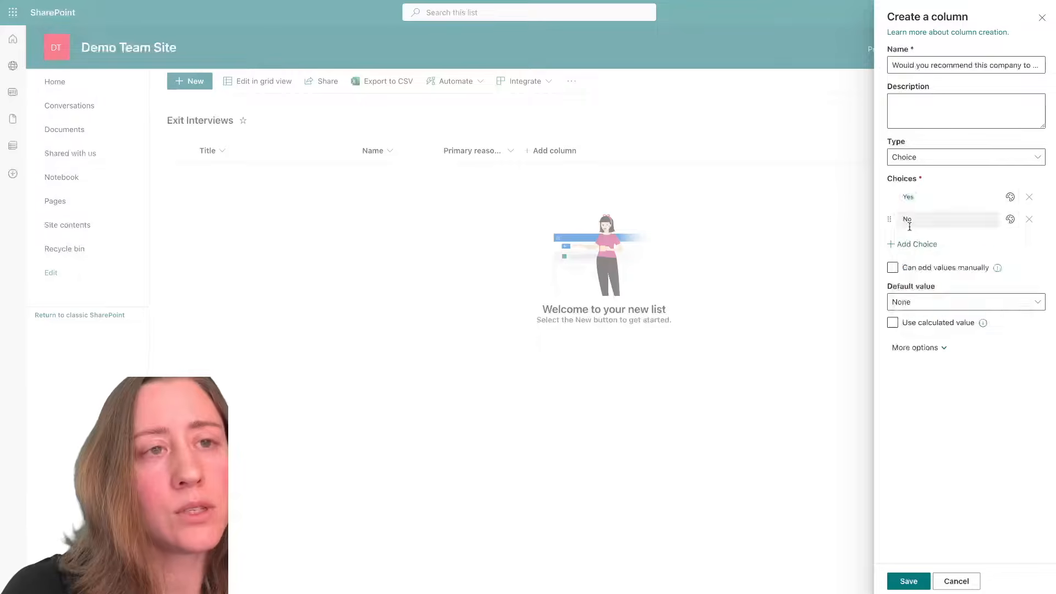
click(915, 268)
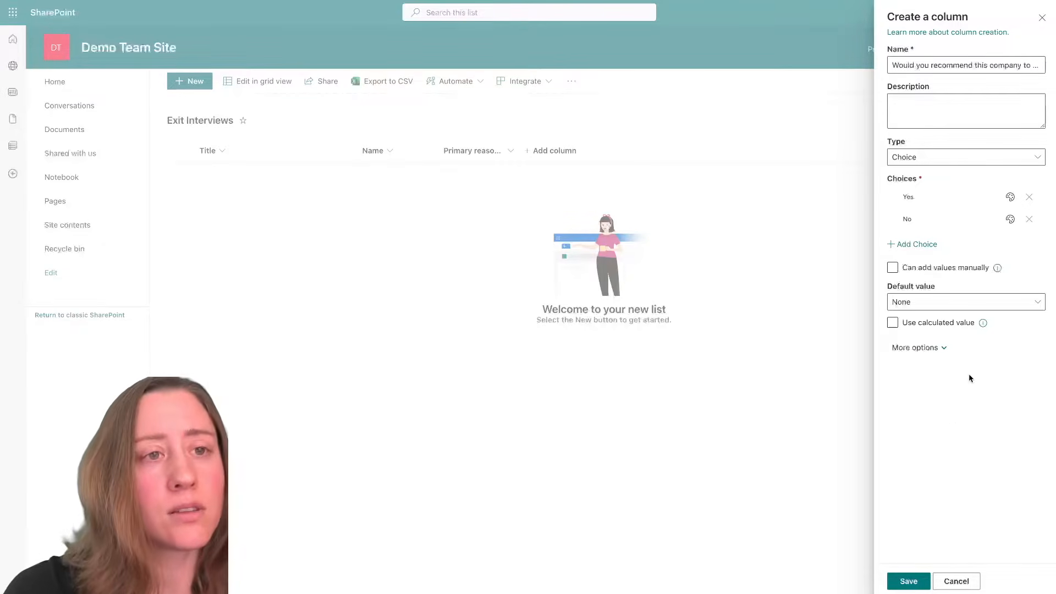
- Require that the recommendation column contains information, and save the column
click(916, 347)
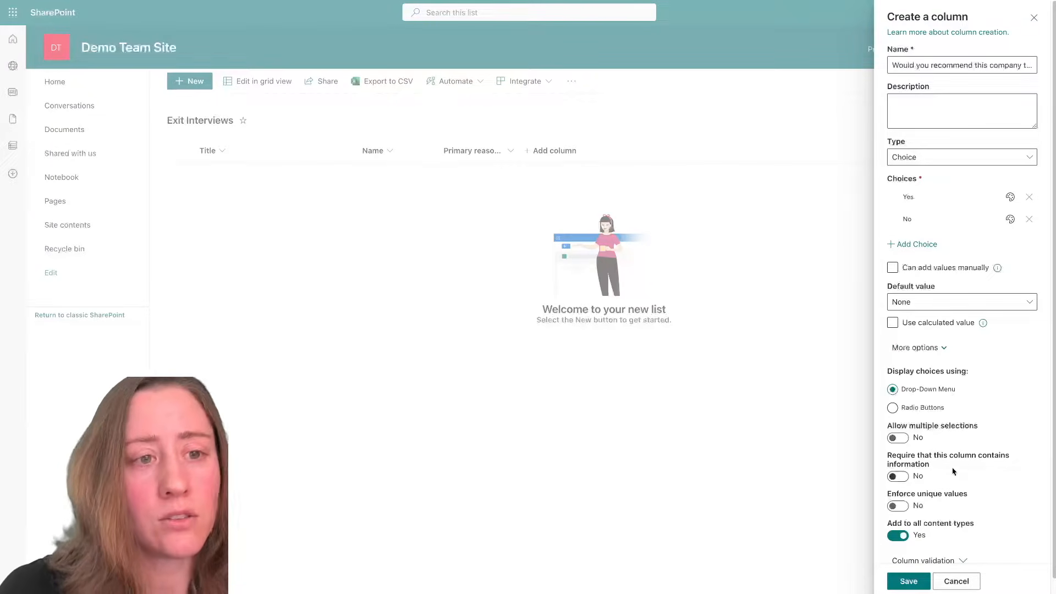
click(906, 480)
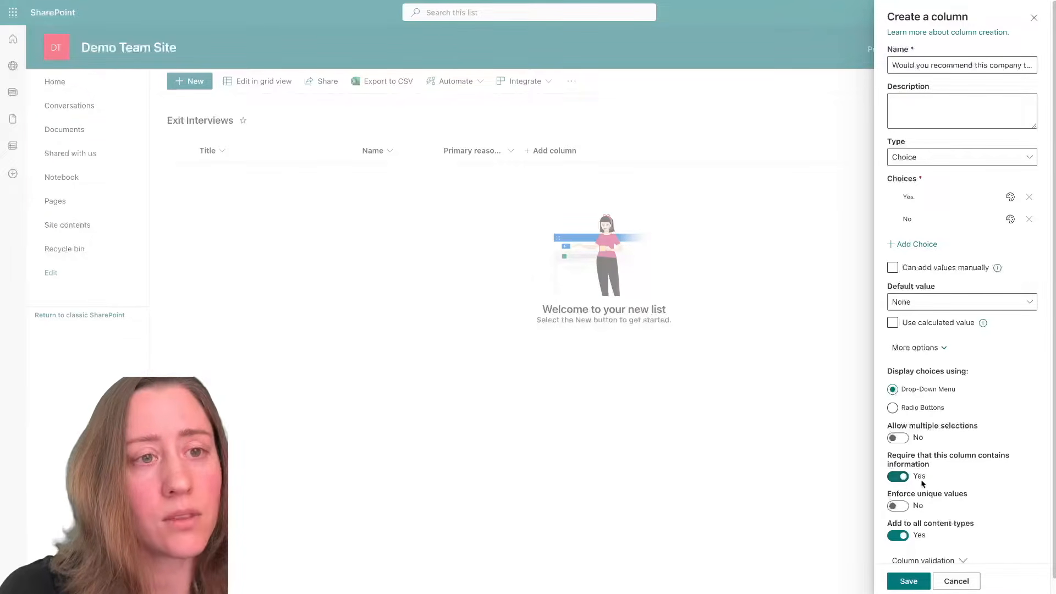
click(953, 468)
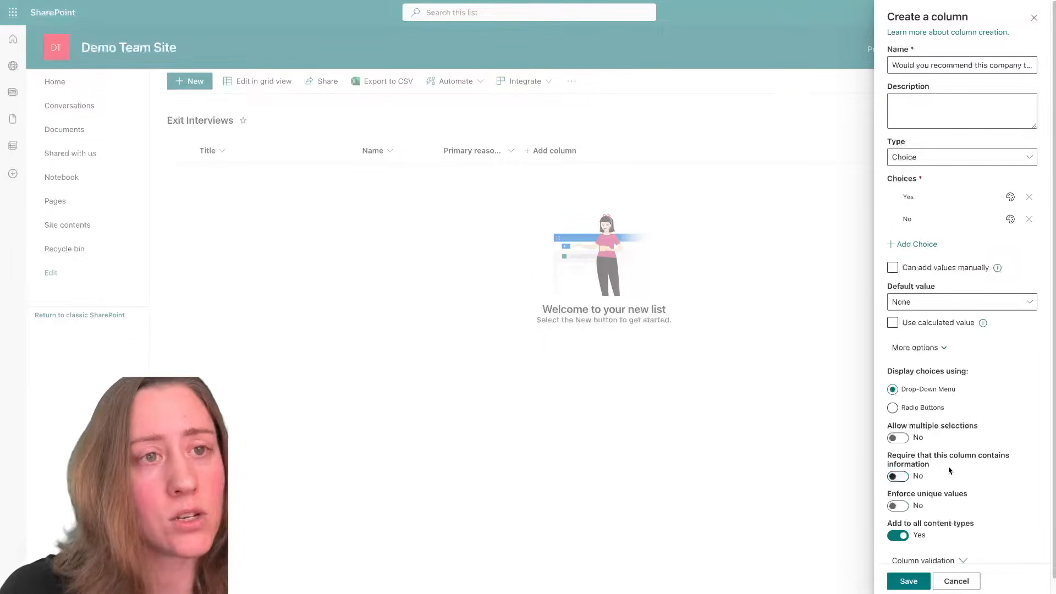
click(898, 477)
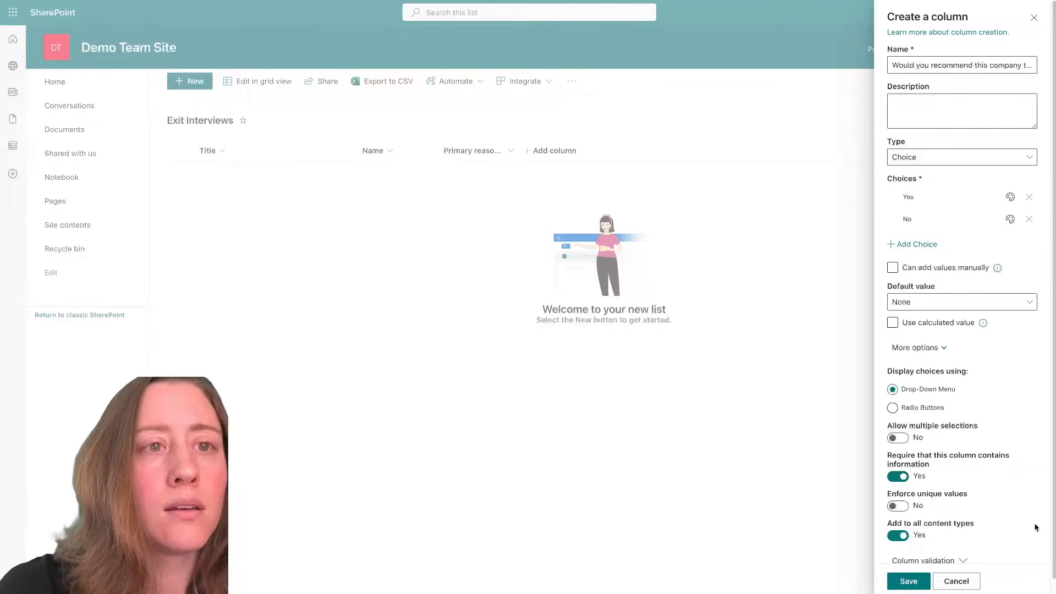
click(909, 582)
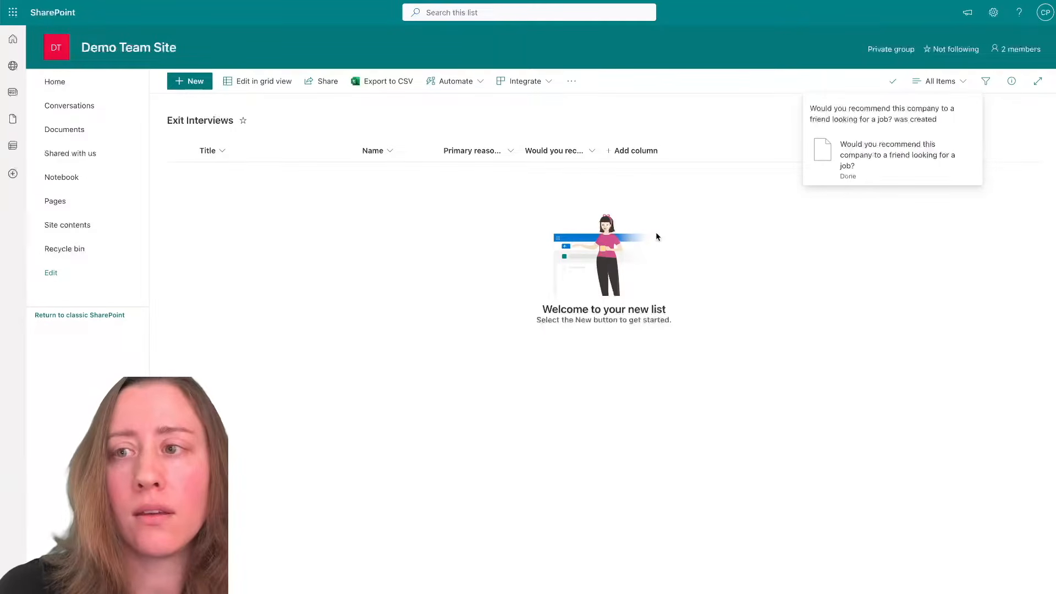
- Start a new text column named "Anything else you'd like to share?"
click(618, 156)
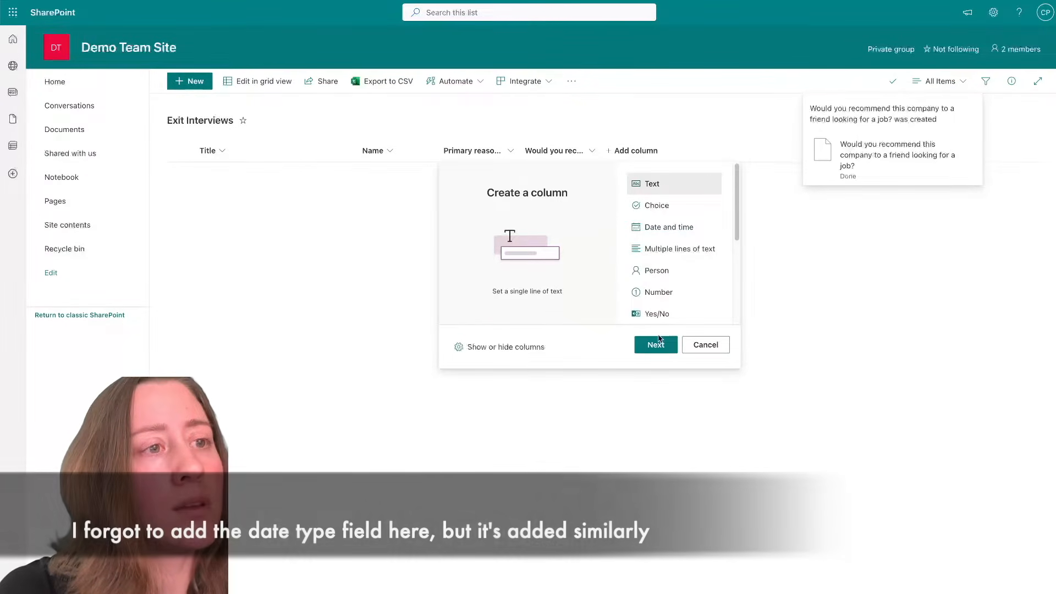
click(656, 345)
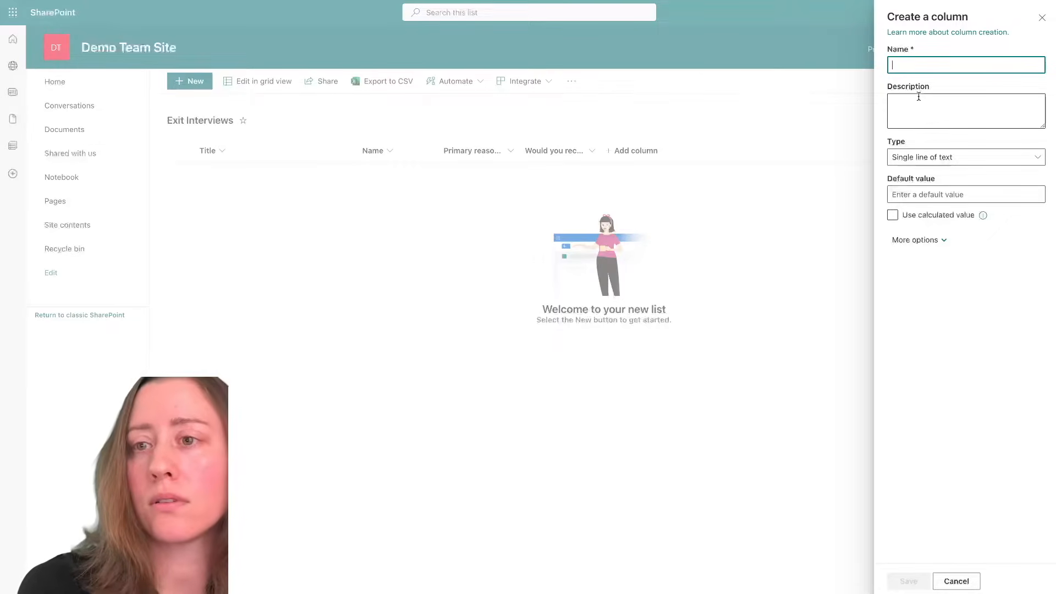
text(Anything els)
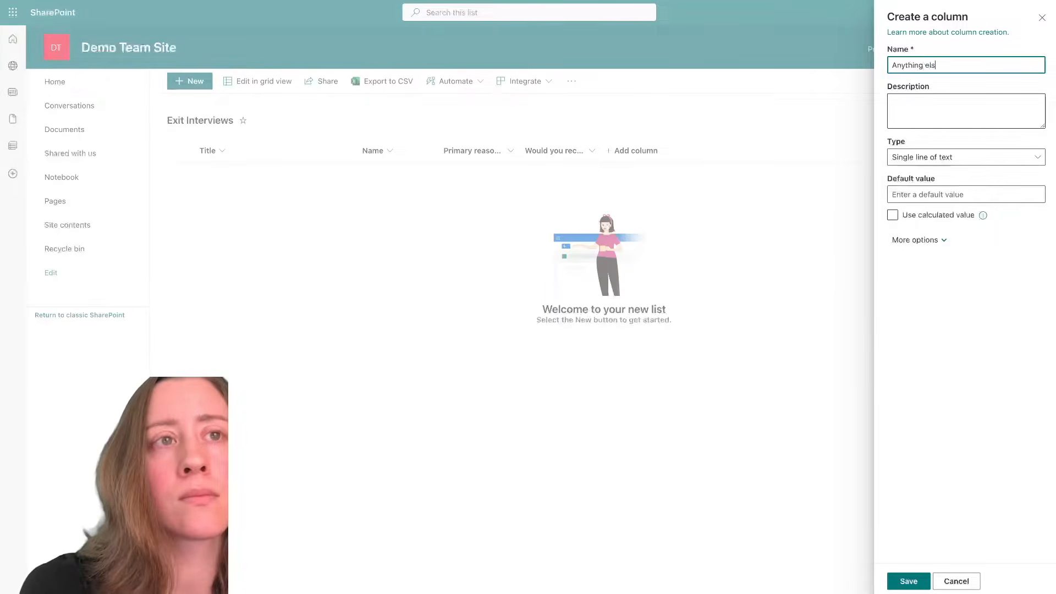
text(e you'd like to share?)
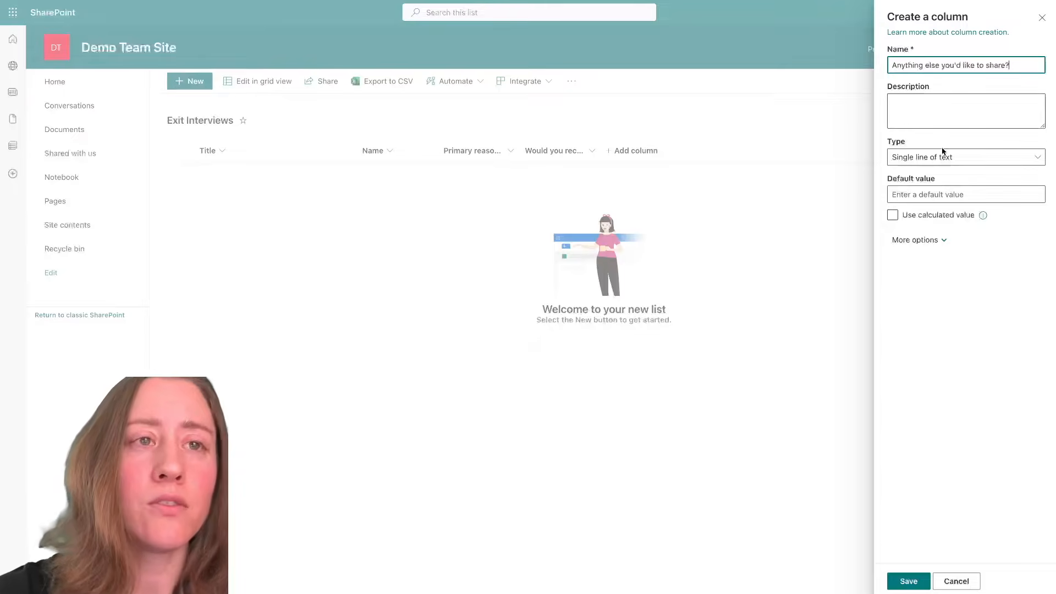
- Change the new column's type to Multiple lines of text and save it without requiring information
click(922, 241)
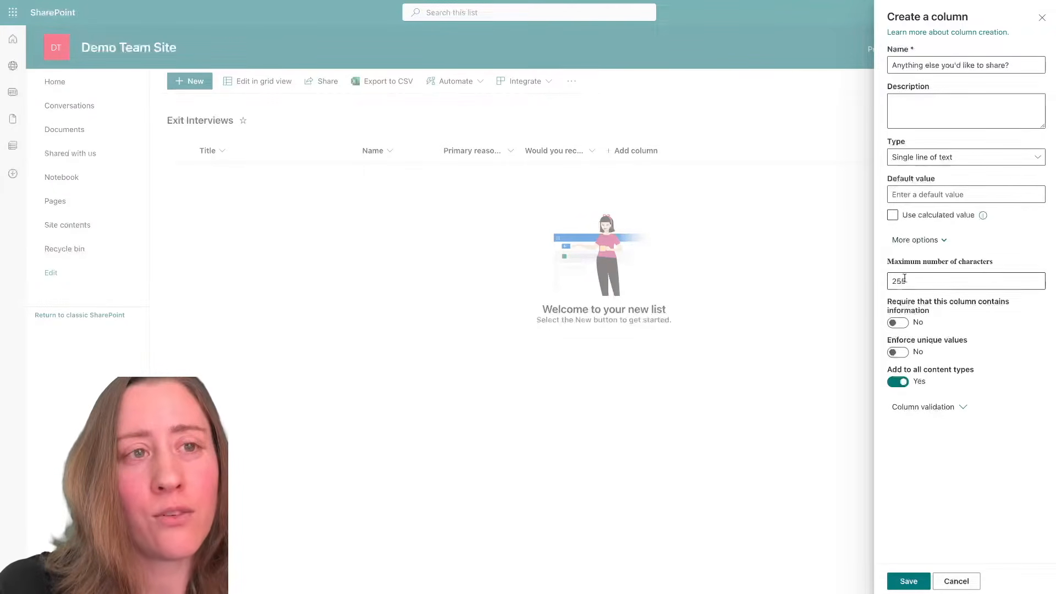
drag(895, 284, 911, 283)
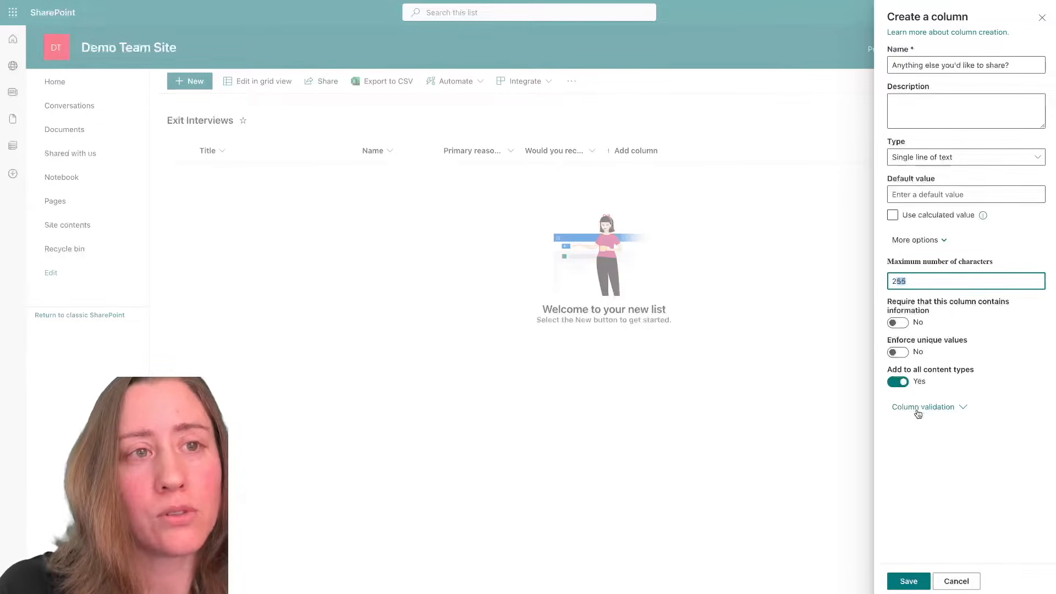
click(975, 163)
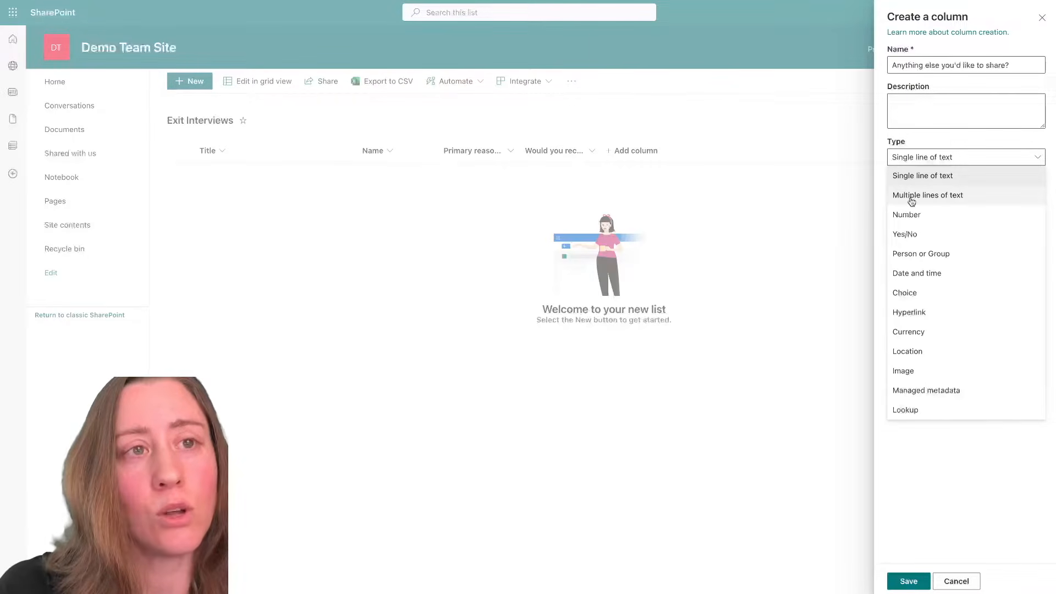
click(948, 200)
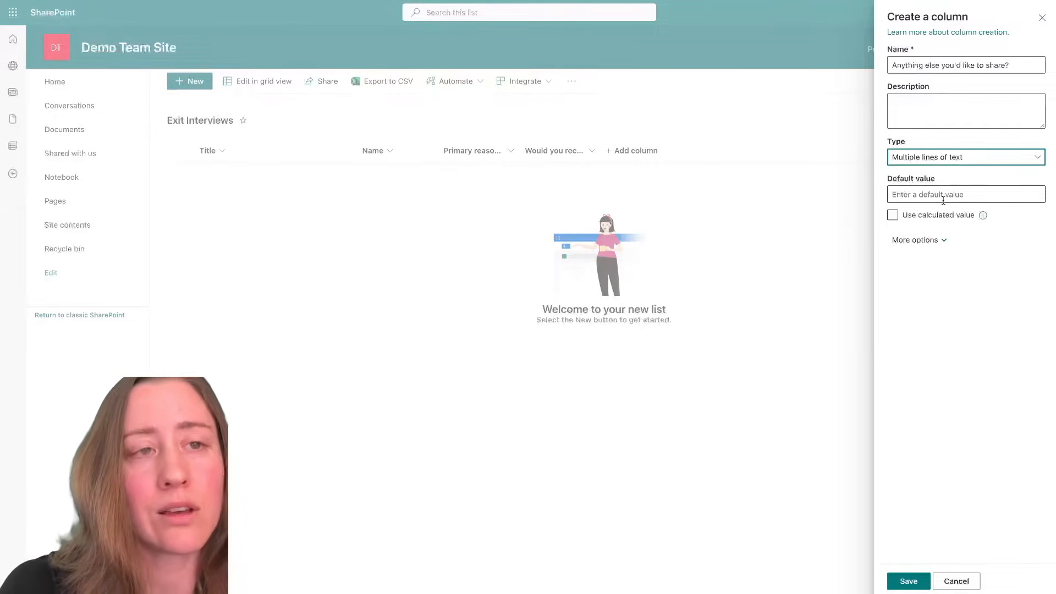
click(917, 241)
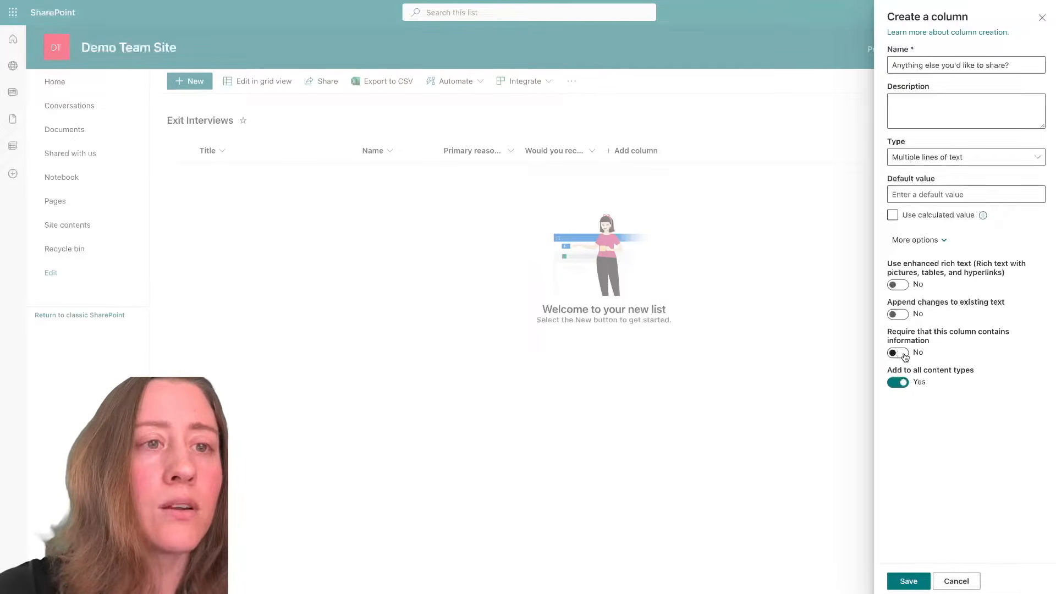
click(913, 585)
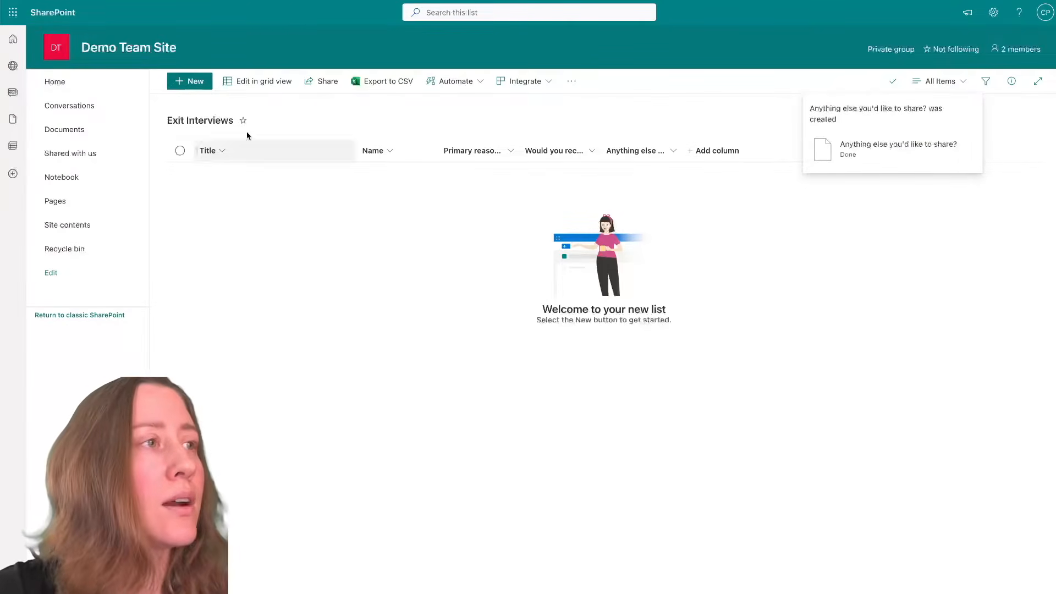
- Open a new item form for the Exit Interviews list, check the question fields and their choices, and close it without saving
click(186, 83)
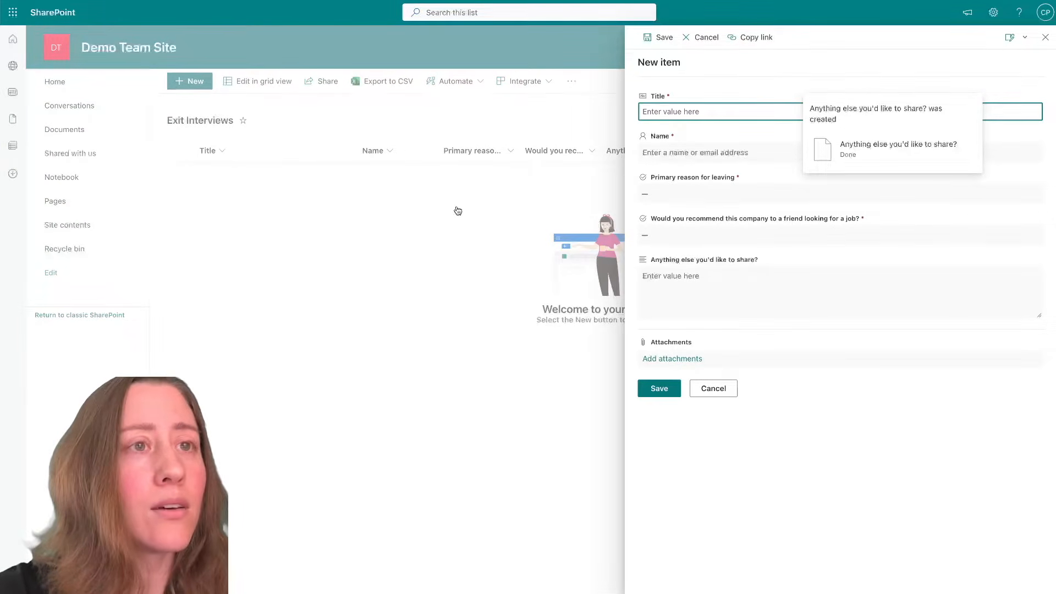
click(478, 254)
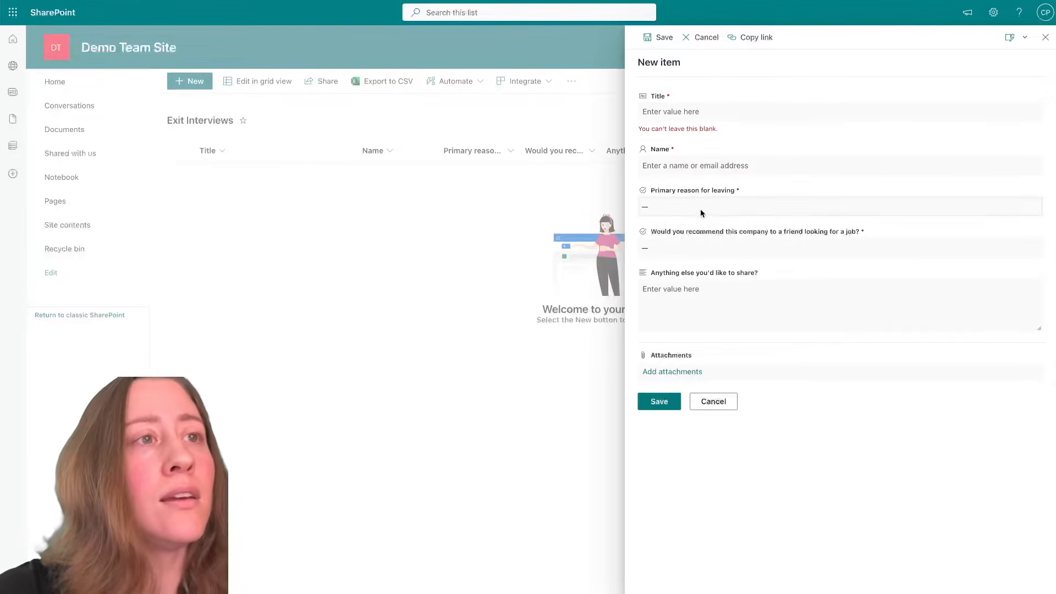
click(676, 168)
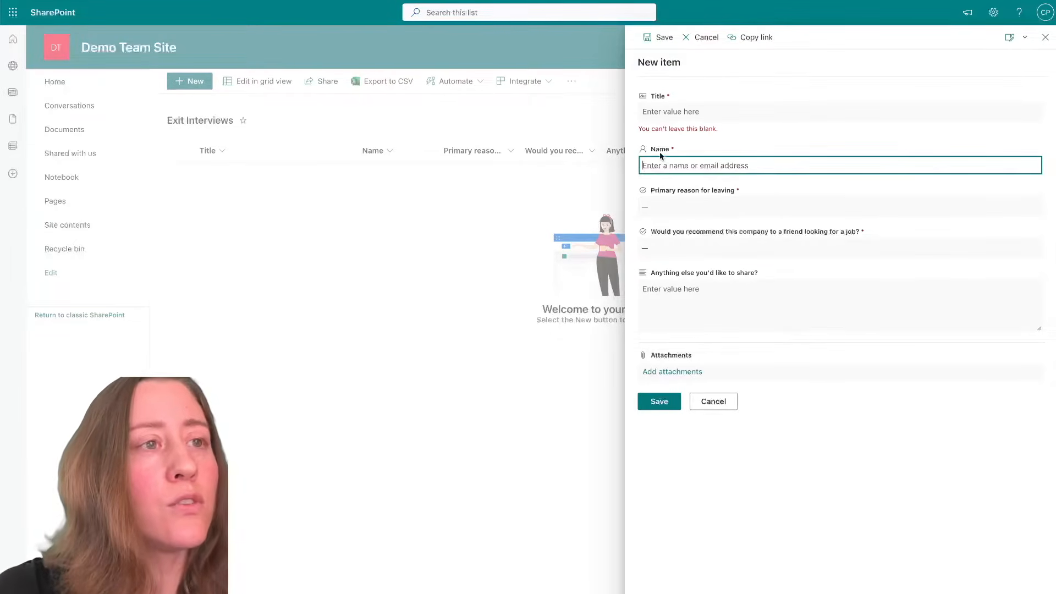
click(680, 209)
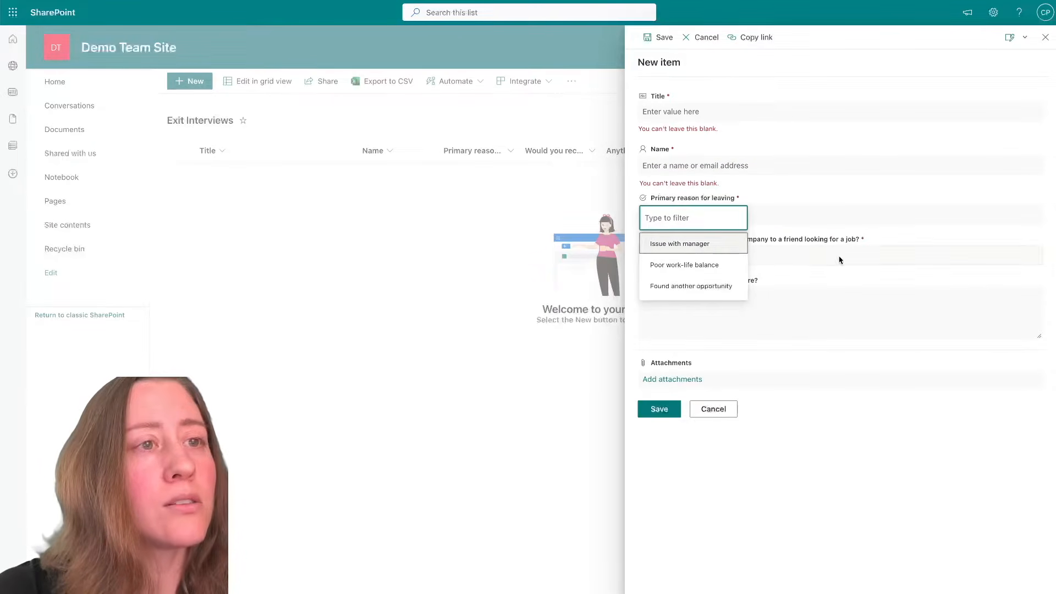
click(840, 258)
click(744, 299)
click(779, 313)
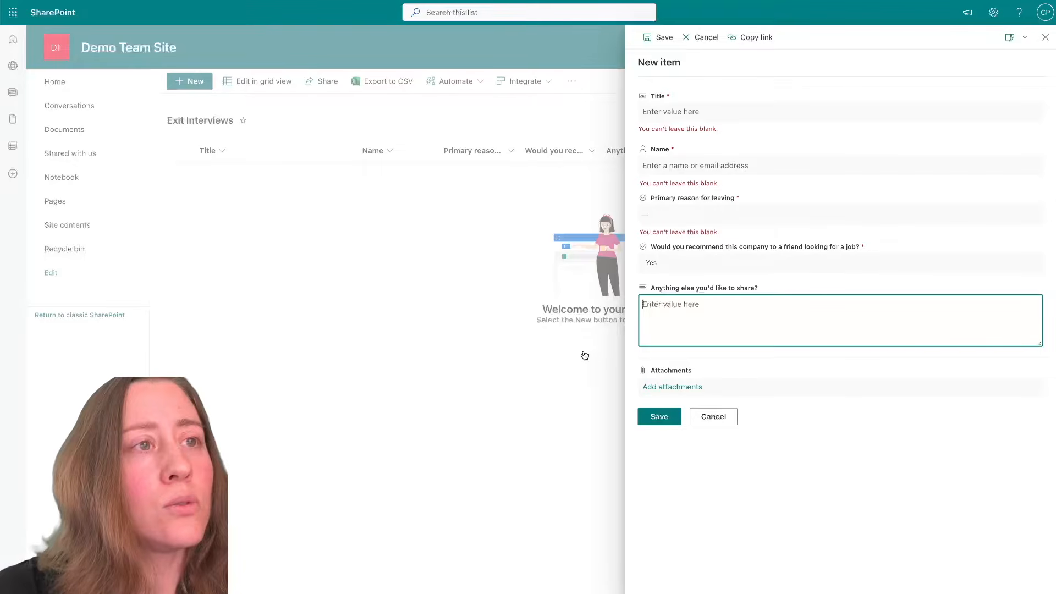
click(657, 99)
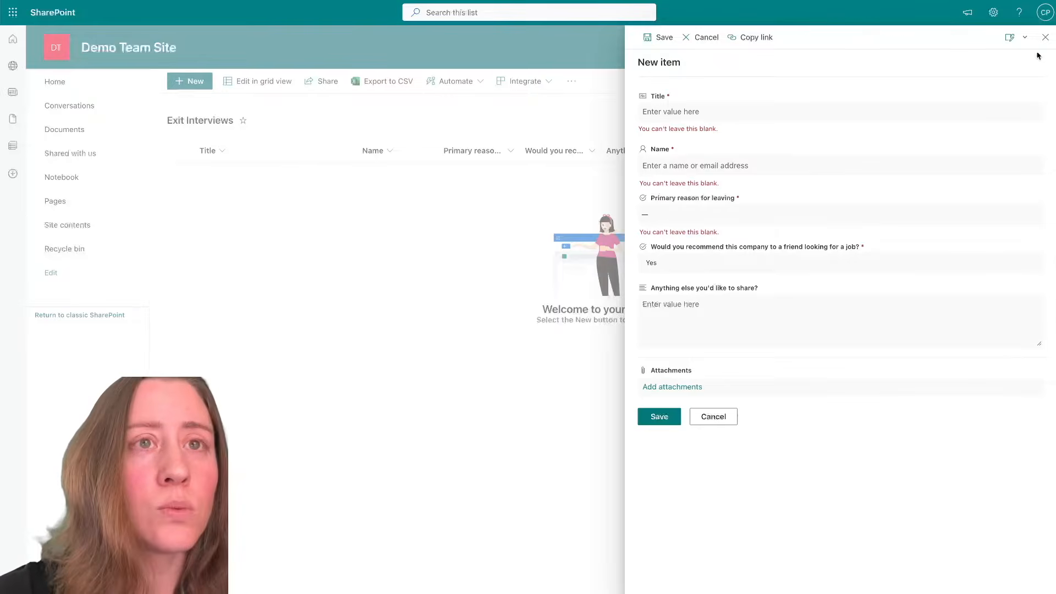
click(1046, 39)
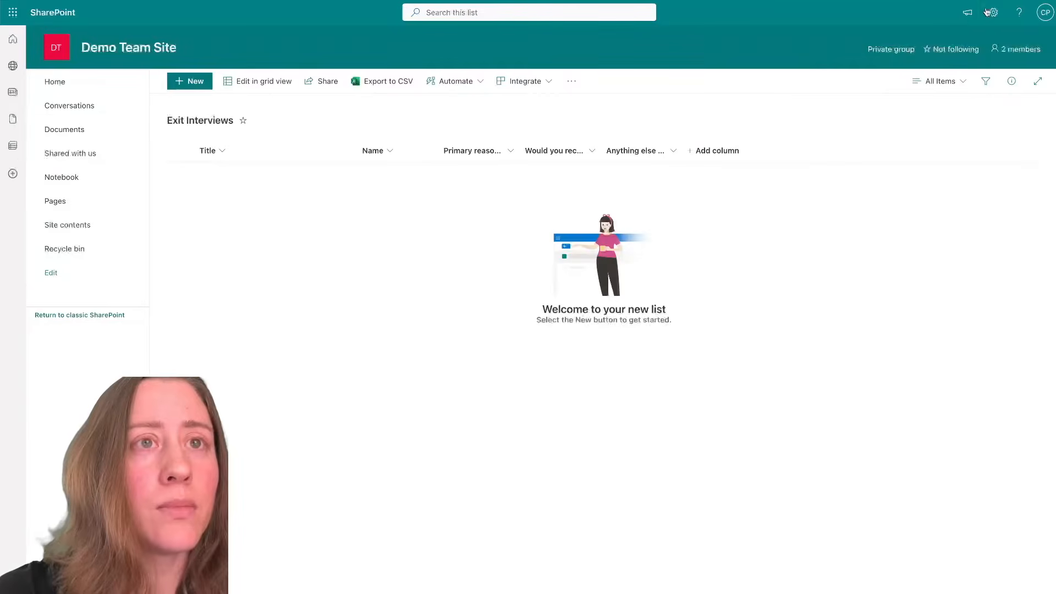
- In the list settings, give the Title column the default text value "View Form" and save the column
click(994, 13)
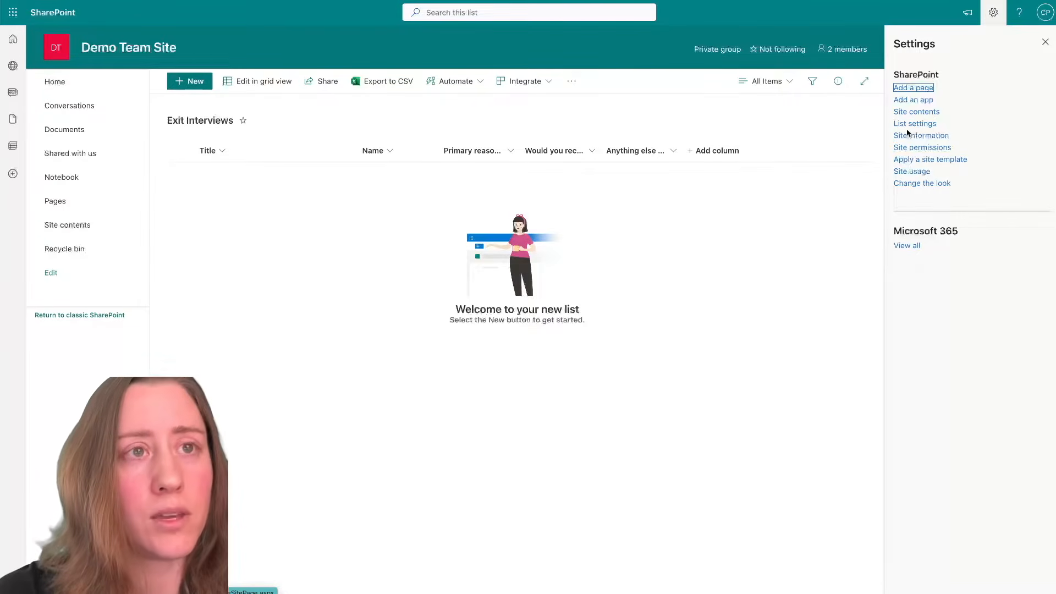
click(908, 126)
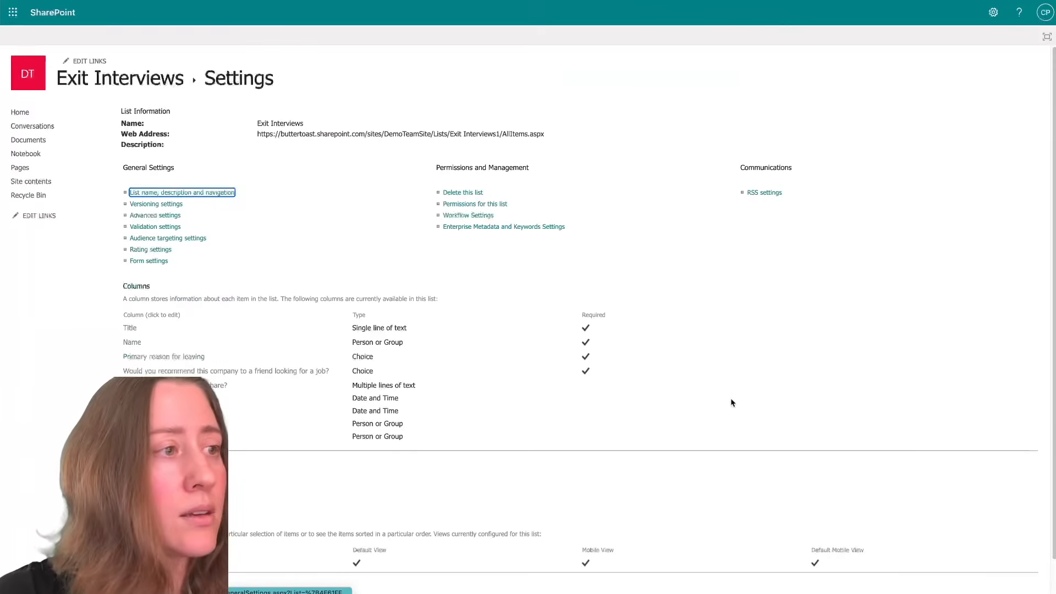
click(130, 330)
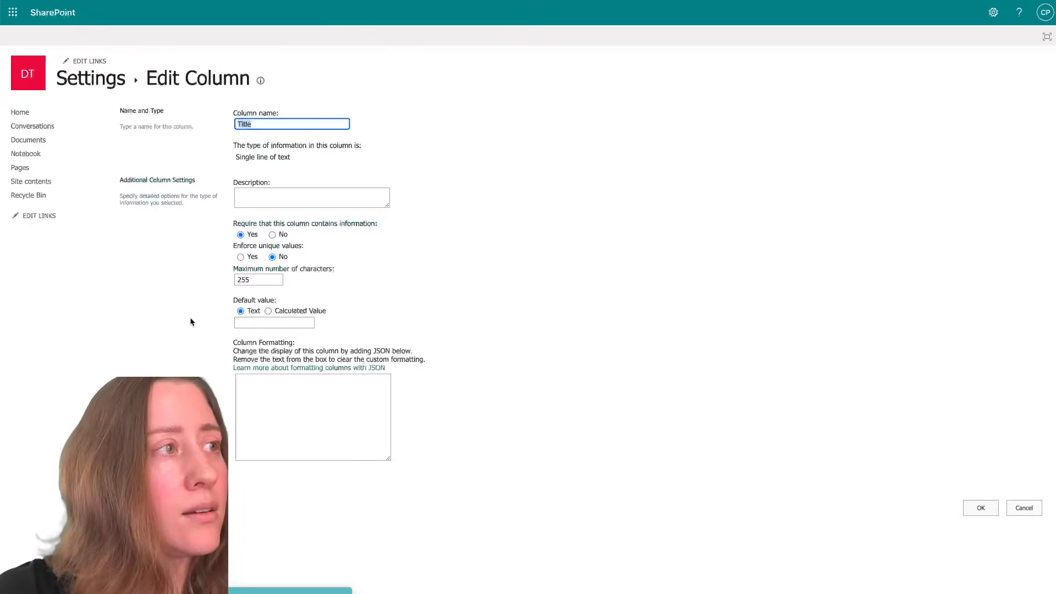
click(267, 125)
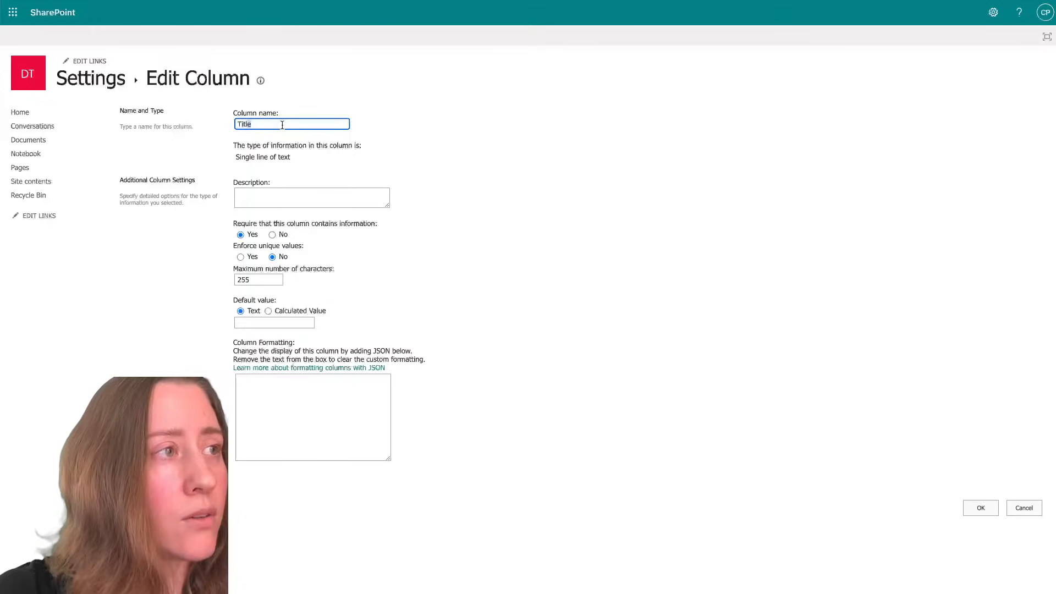
drag(320, 126, 175, 125)
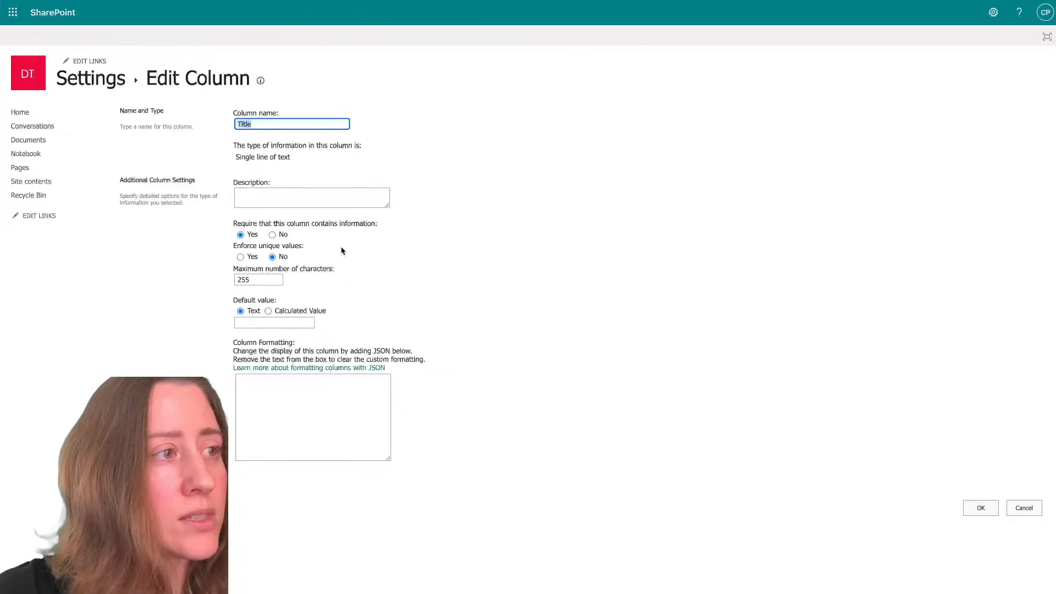
click(270, 323)
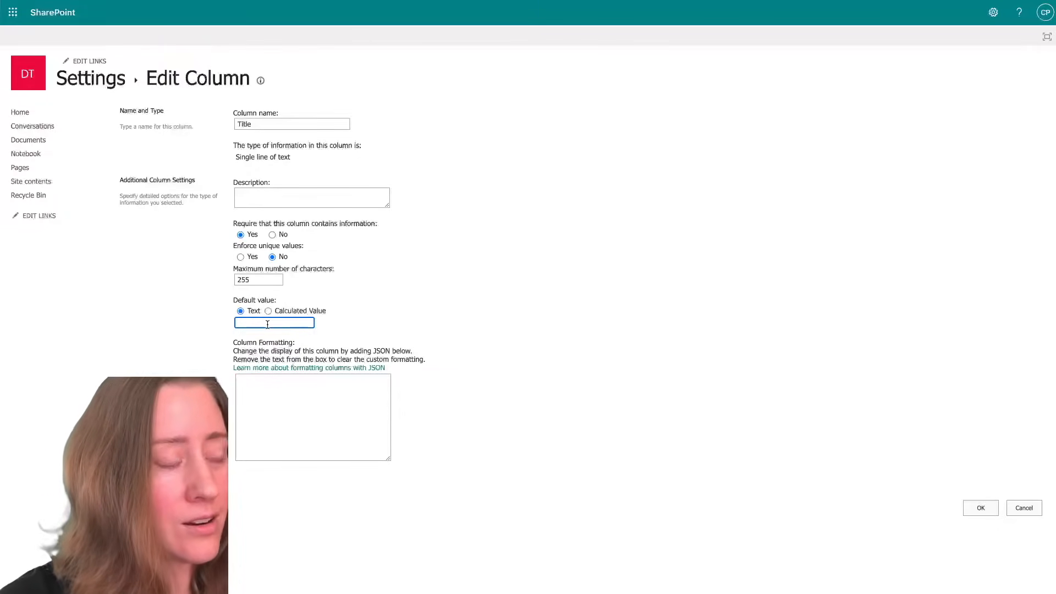
text(View FOrm)
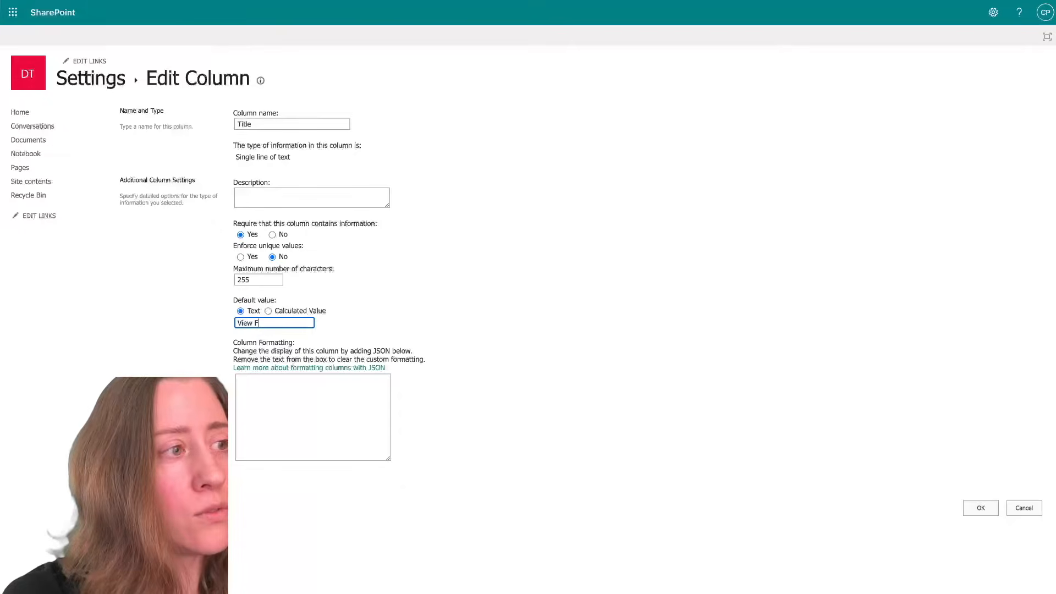
key(BackSpace)
key(BackSpace)
key(BackSpace)
text(orm)
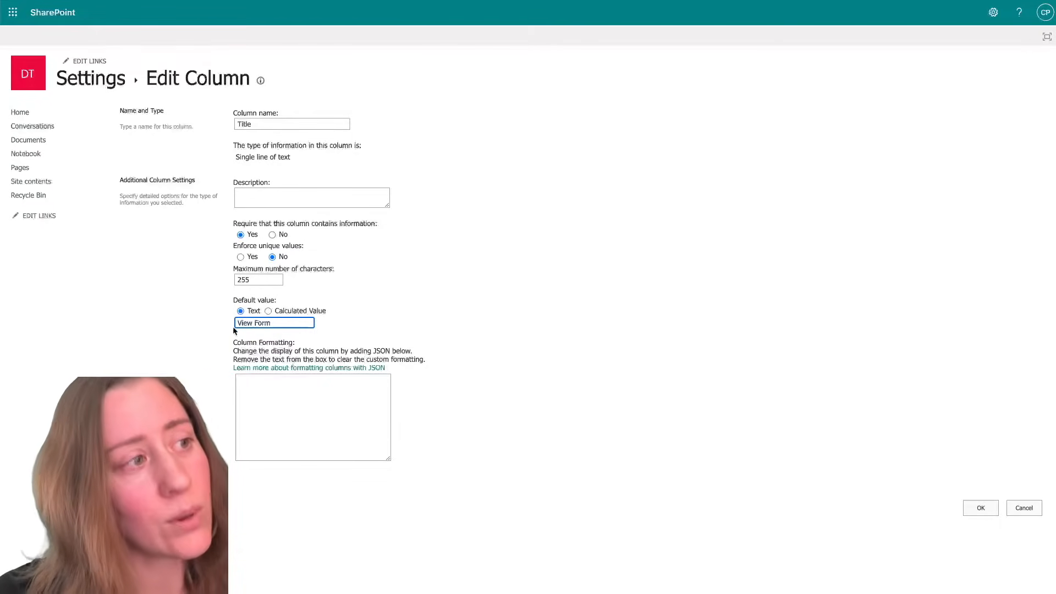
click(973, 508)
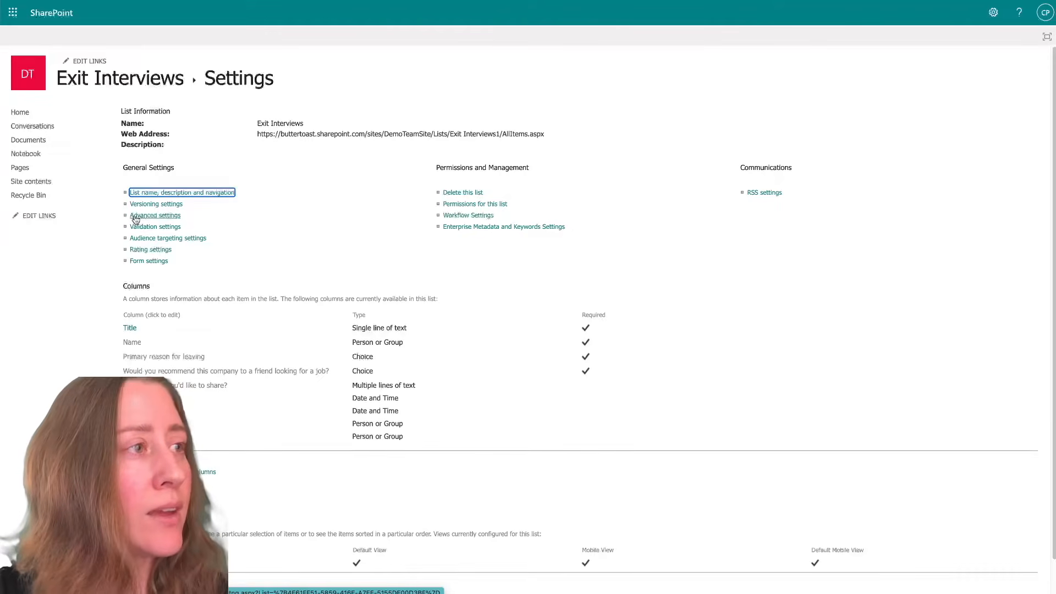
- In the list's advanced settings, allow management of content types, limit reading and editing to items created by the user, and save
click(153, 219)
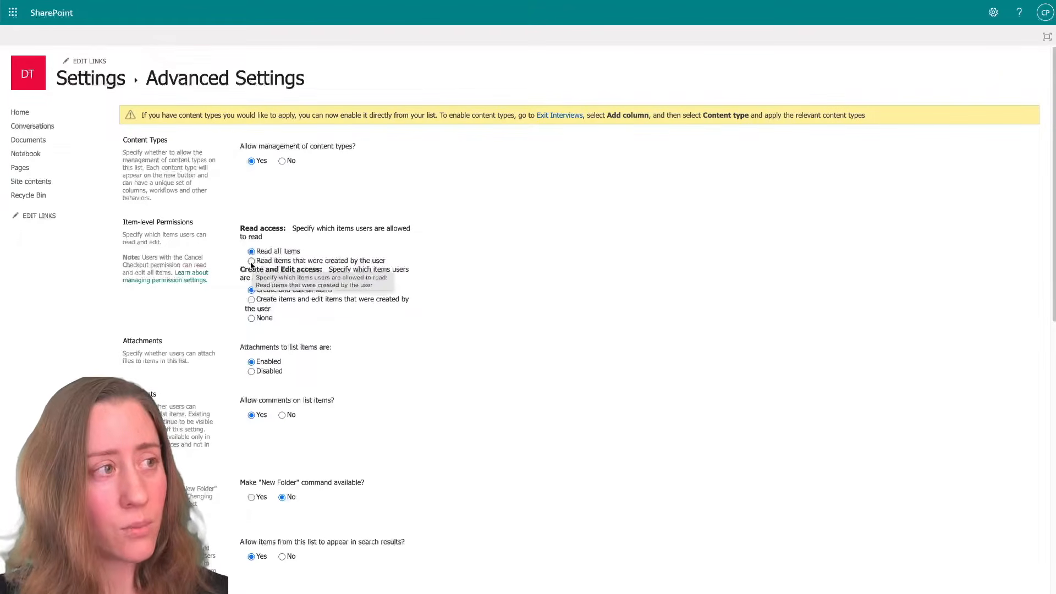
drag(128, 222, 198, 226)
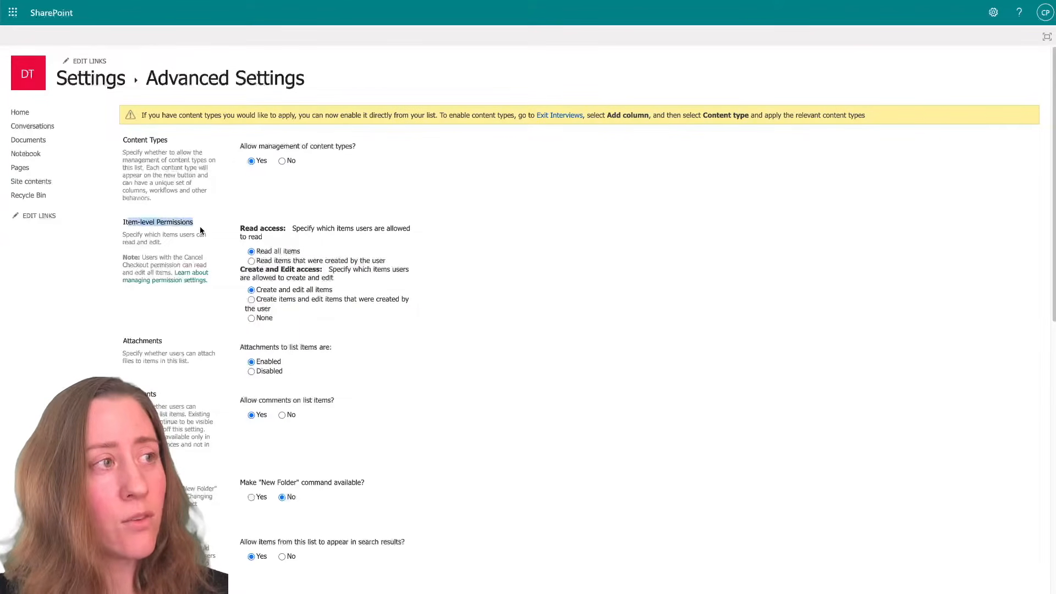
click(252, 261)
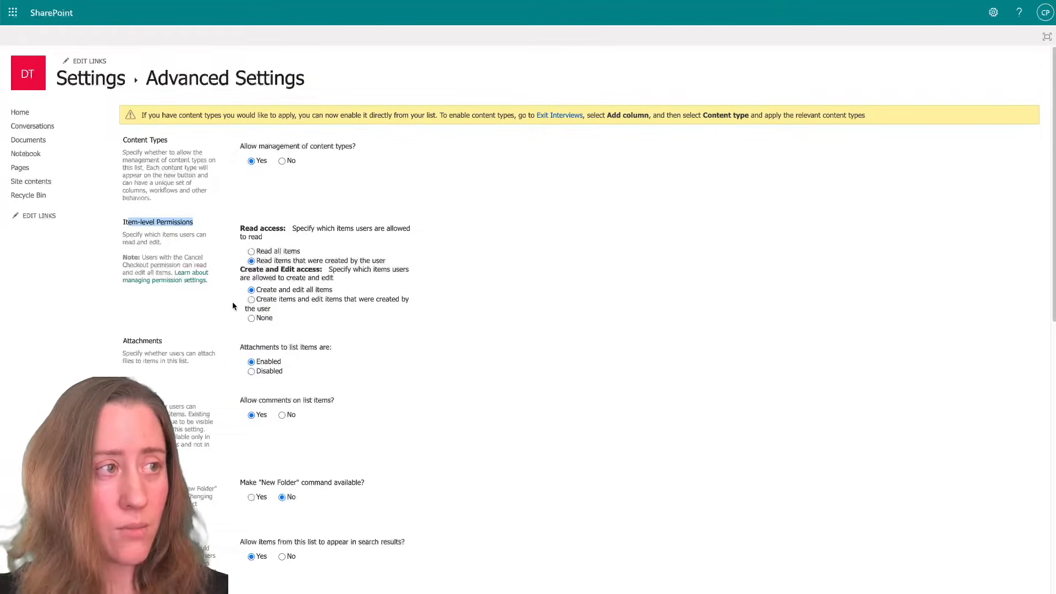
click(252, 300)
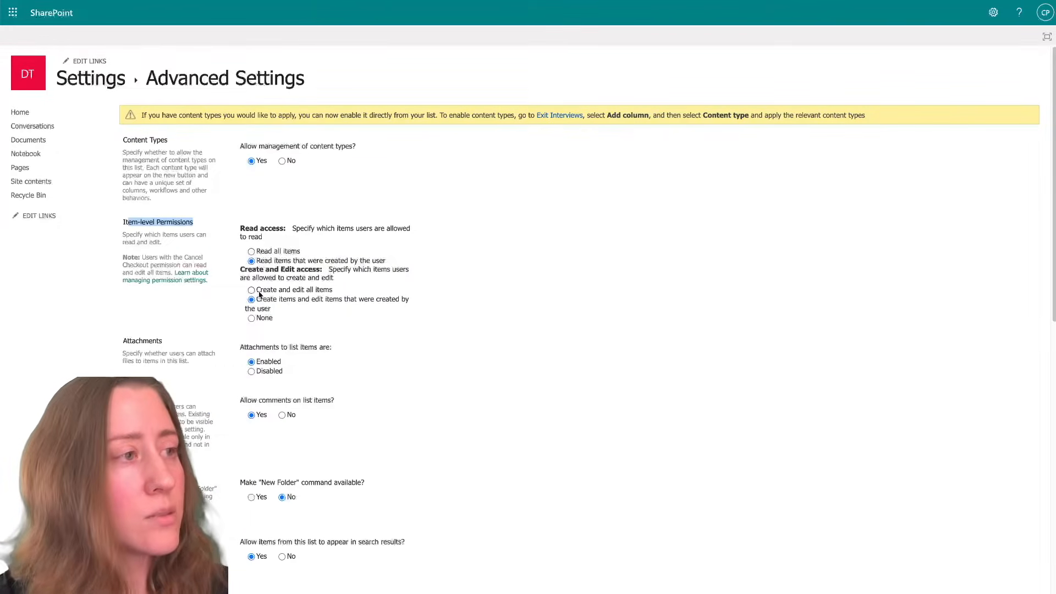
scroll(512, 419, down, 1)
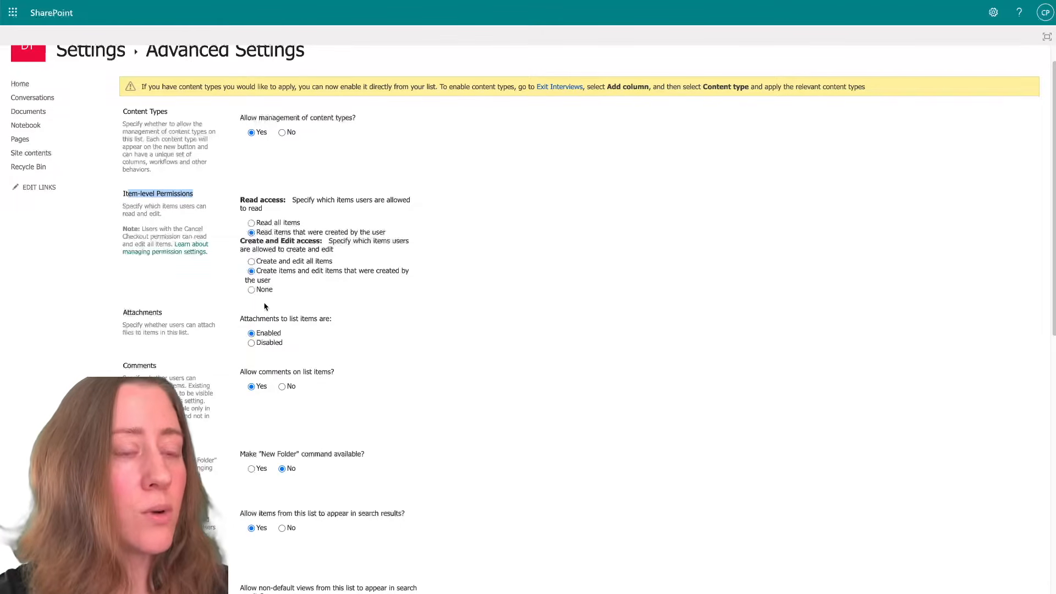
scroll(489, 359, down, 1)
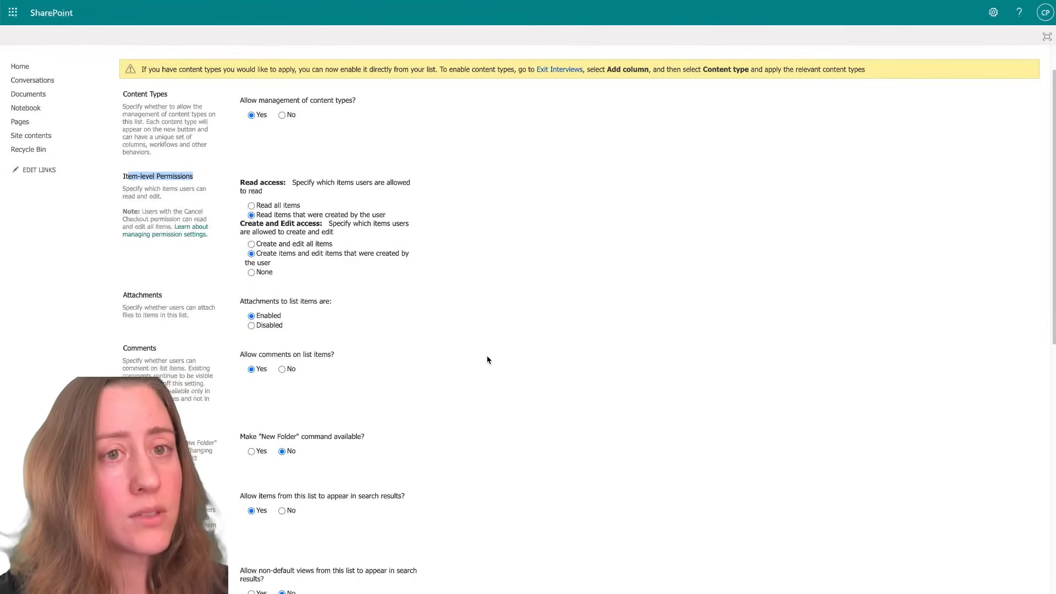
scroll(487, 360, down, 5)
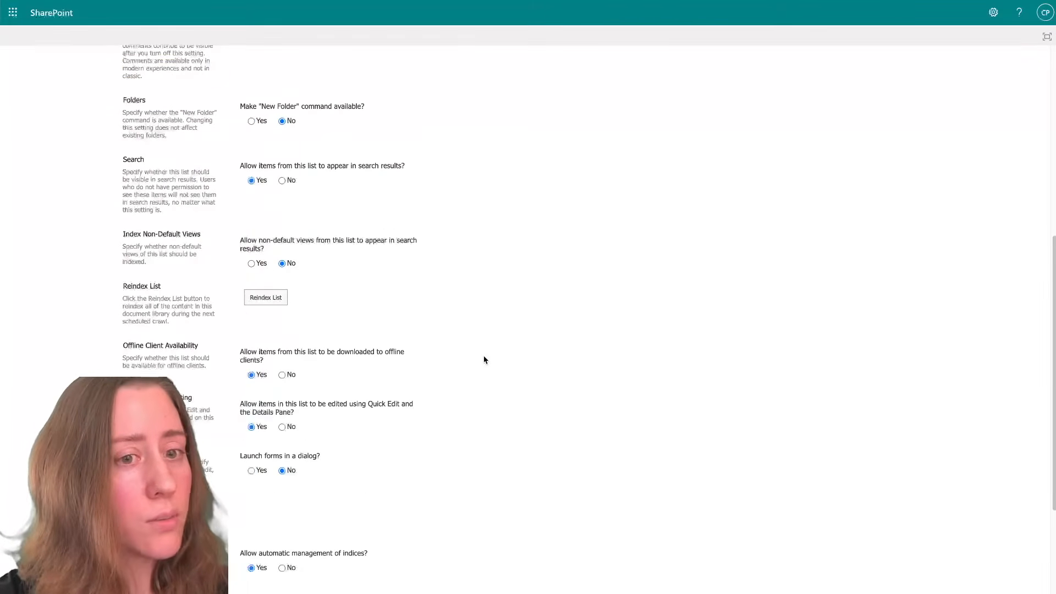
scroll(481, 360, down, 3)
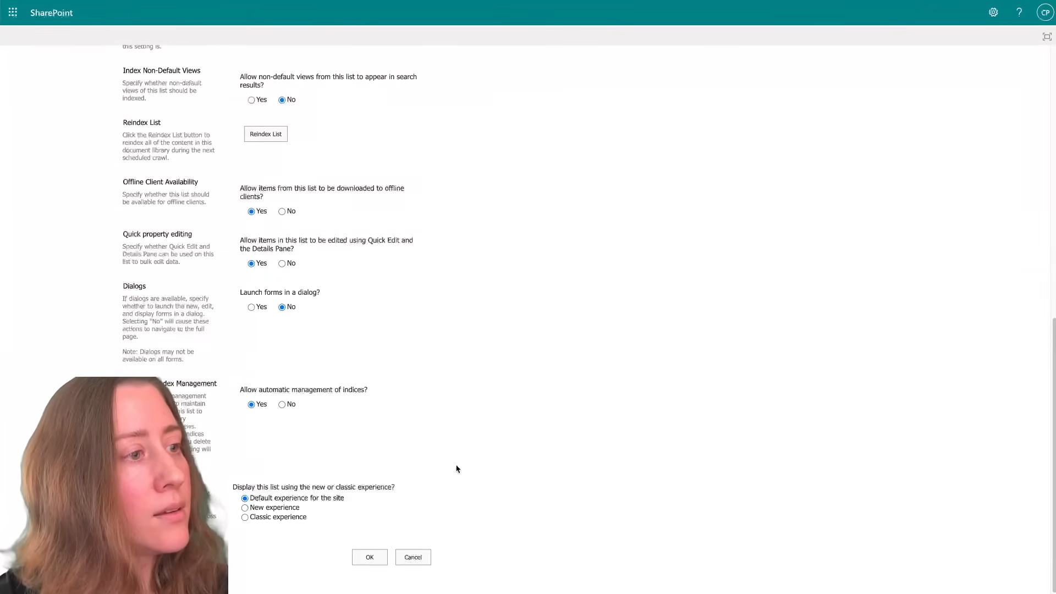
click(368, 558)
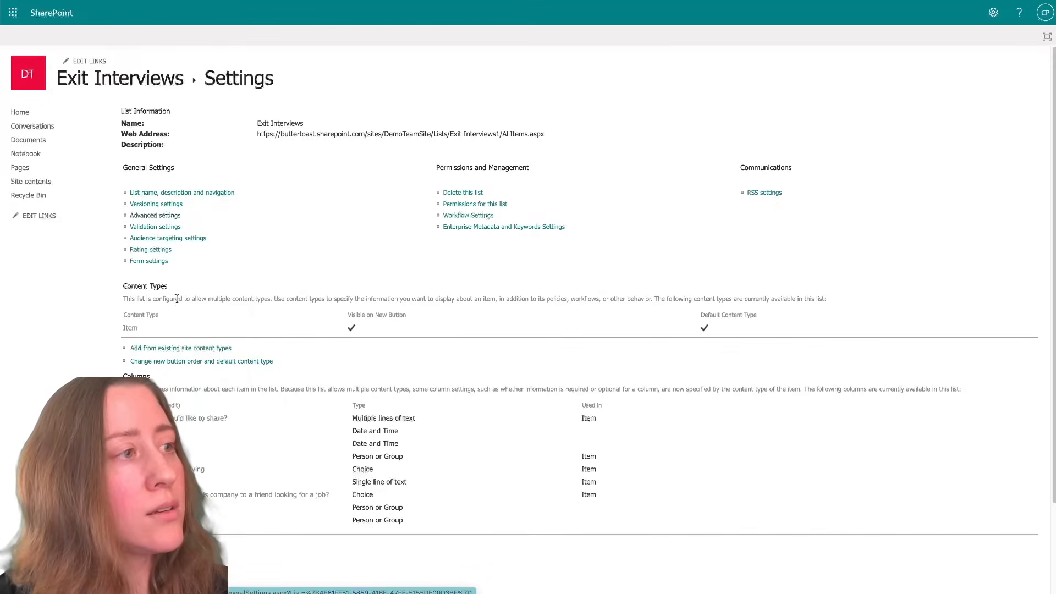
- Set the Title column of the Item content type to Hidden (Will not appear in forms) and save
click(130, 332)
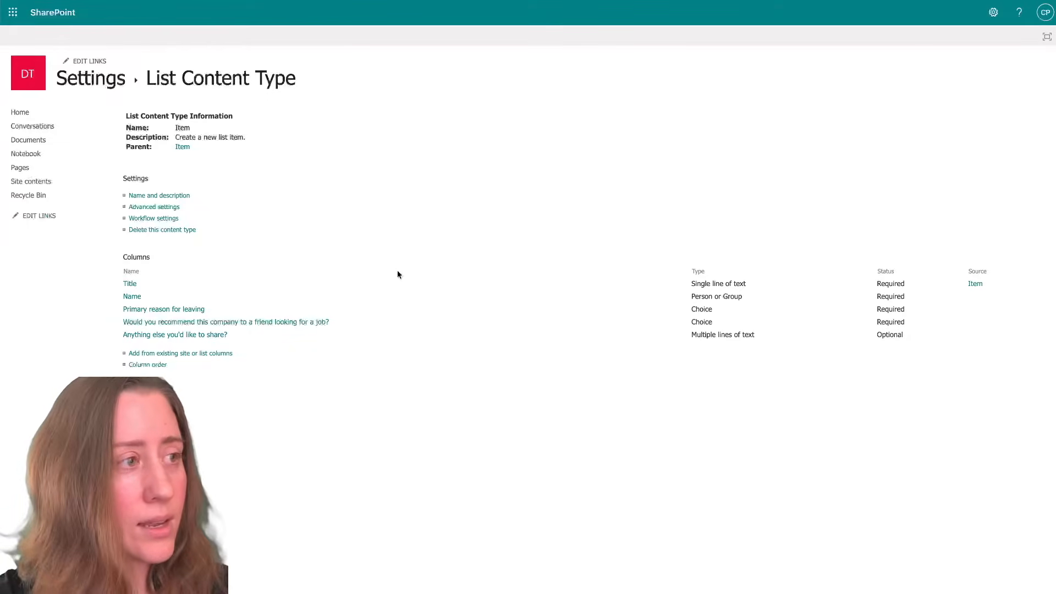
click(131, 285)
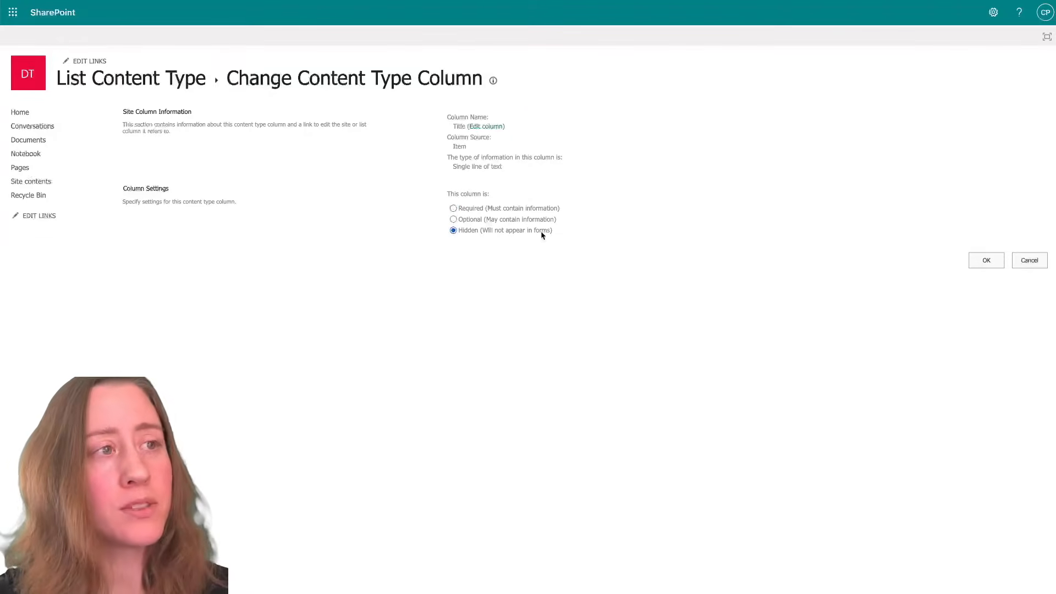
click(996, 263)
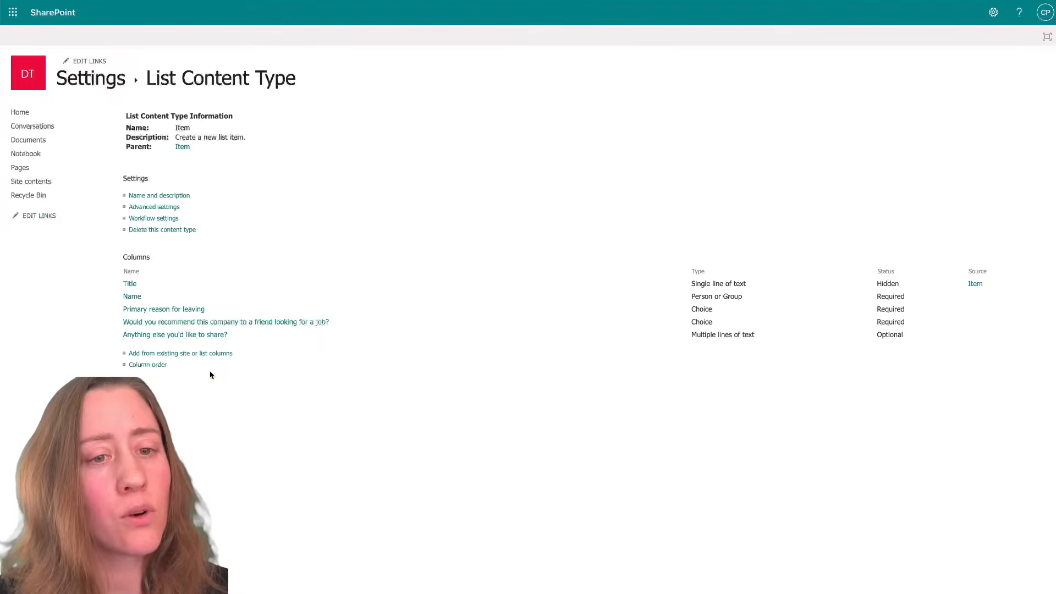
- Check the column order options of the Item content type, including the recommendation question's position choices, and cancel out
click(148, 366)
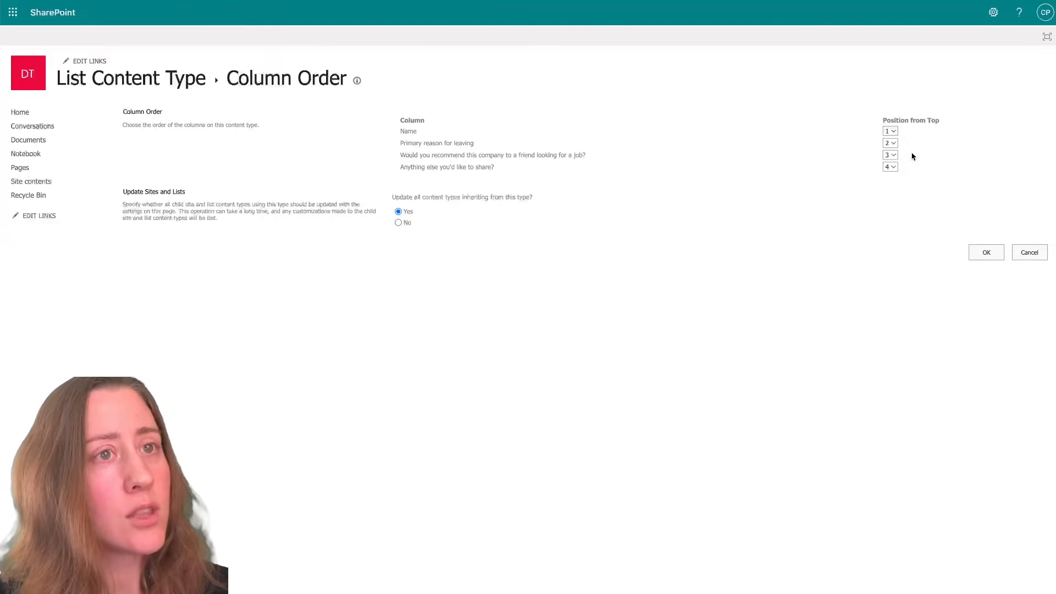
click(890, 155)
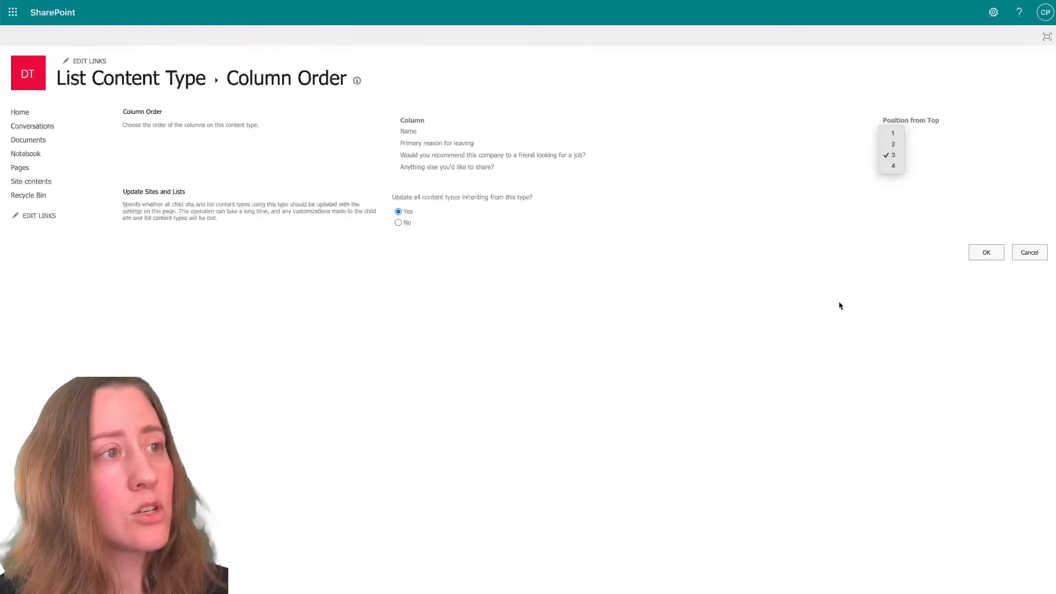
click(820, 327)
click(1028, 252)
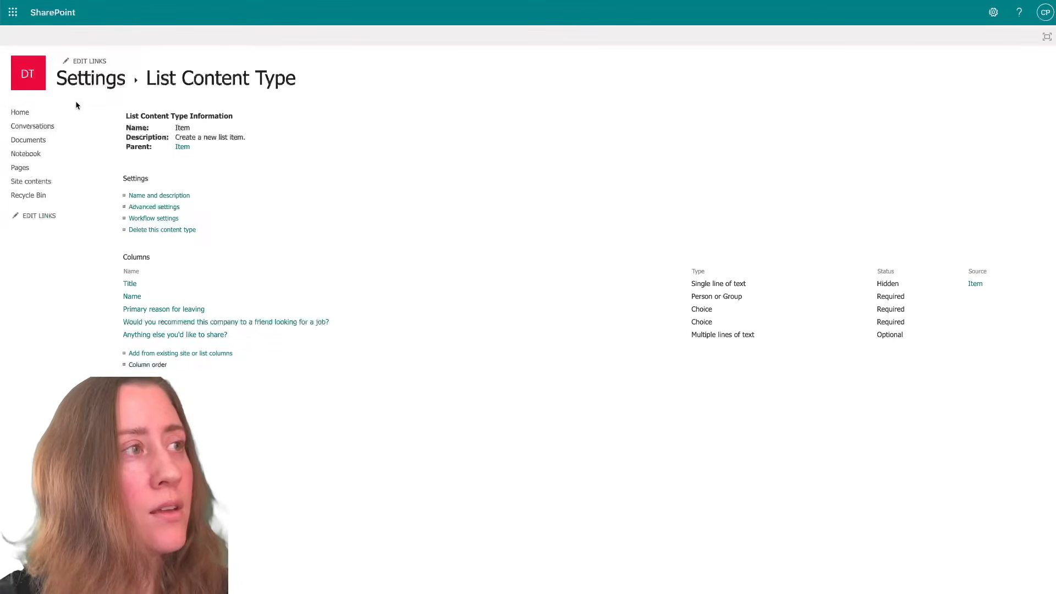
- Return to the list's advanced settings, turn off management of content types, and save
click(102, 85)
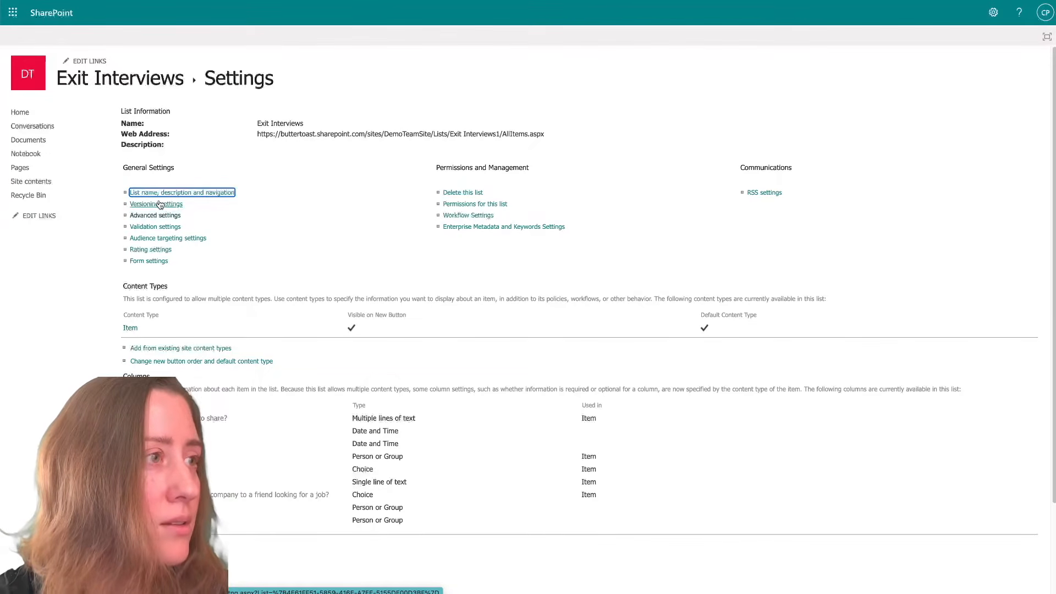
click(143, 219)
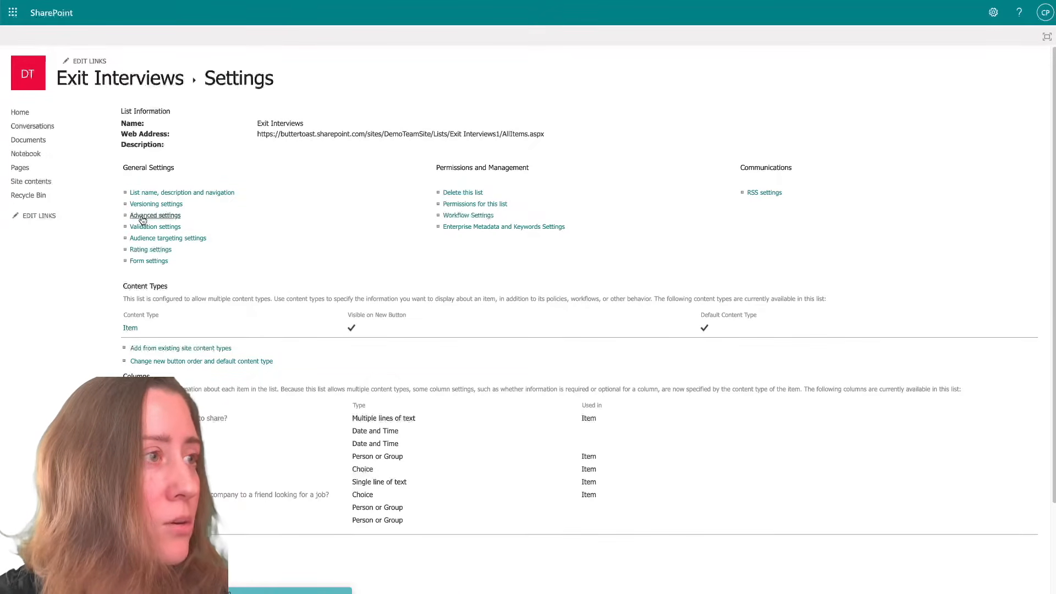
click(282, 162)
scroll(707, 309, down, 10)
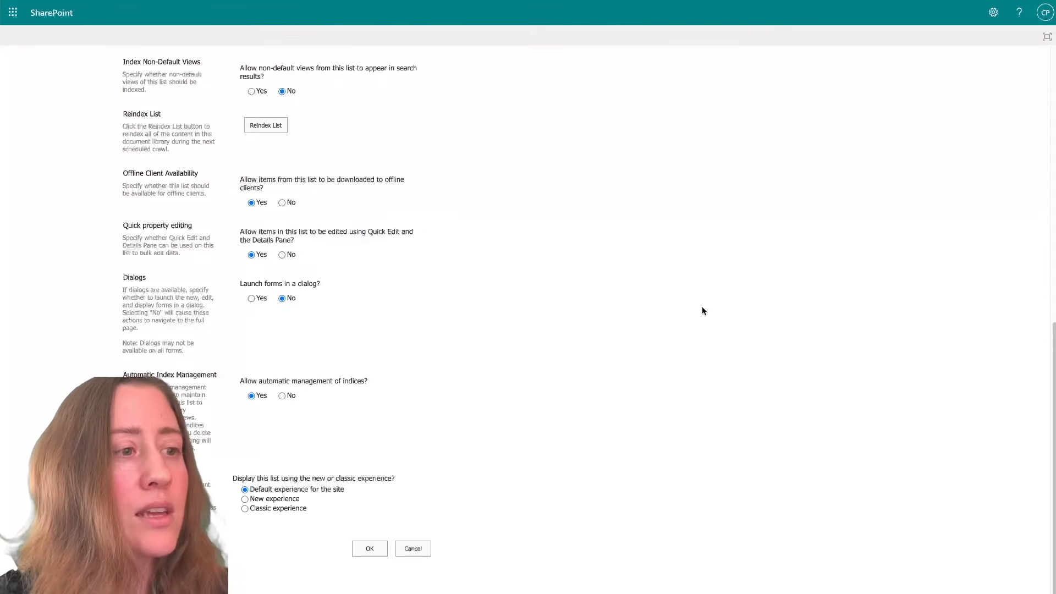
click(369, 549)
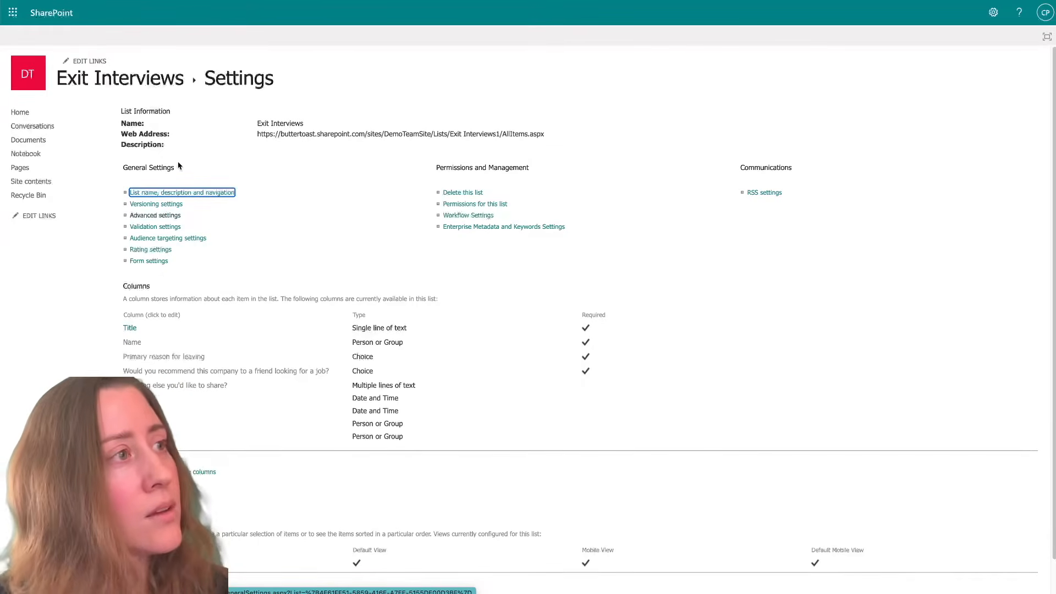
- Return to the Exit Interviews list, open a blank new item form to check its fields, and close it
click(158, 82)
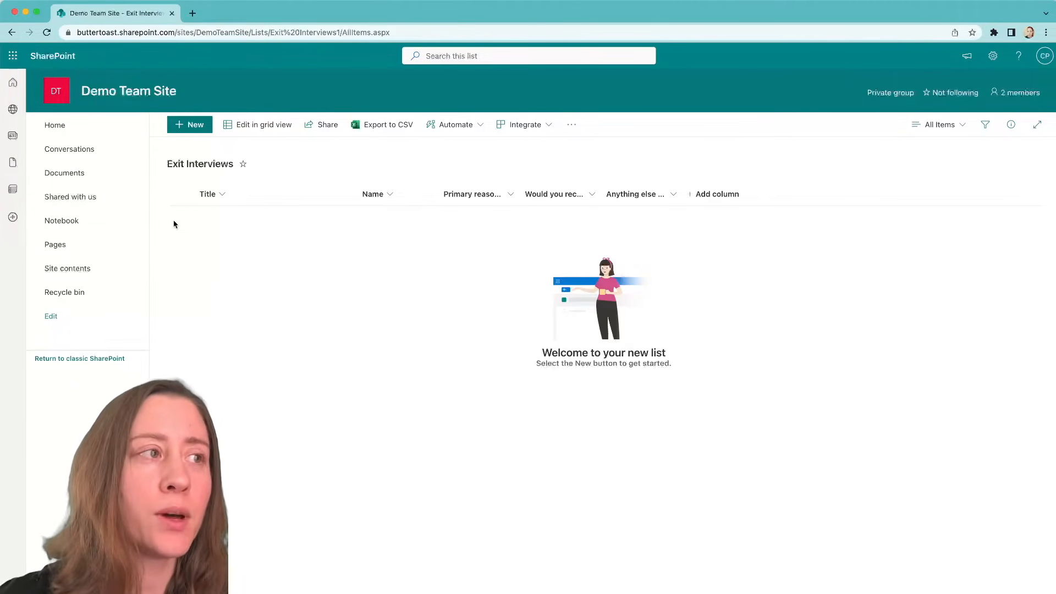
click(183, 128)
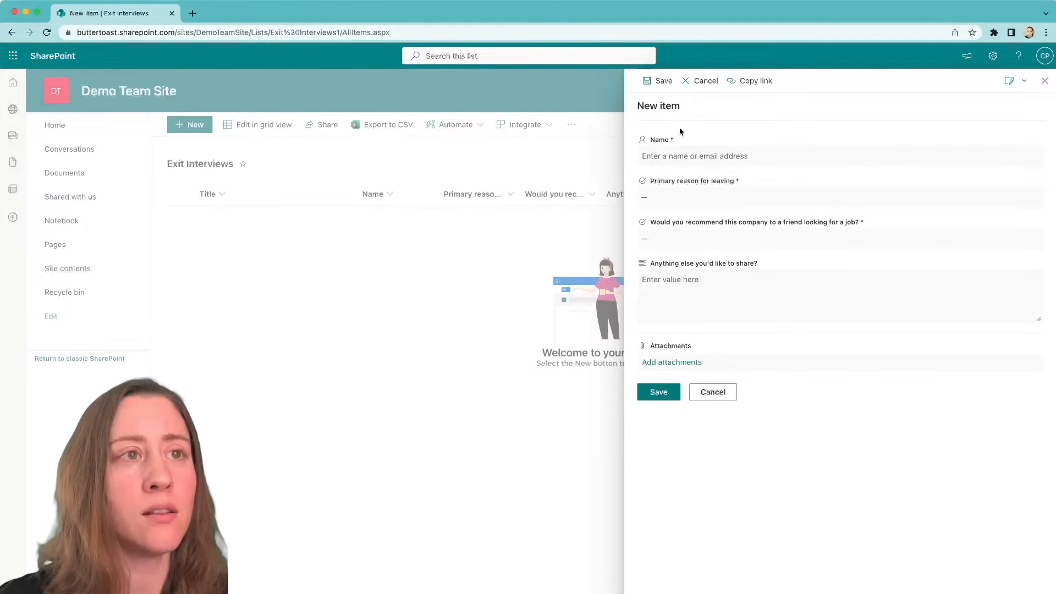
click(1045, 81)
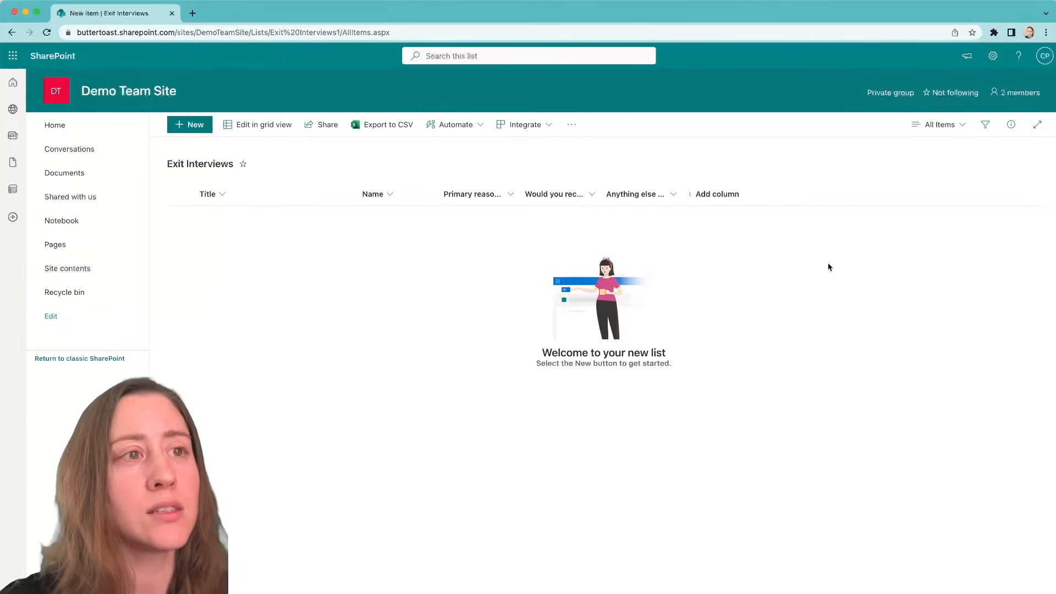
- Edit the All Items view to also display the Created and Created By columns
click(938, 129)
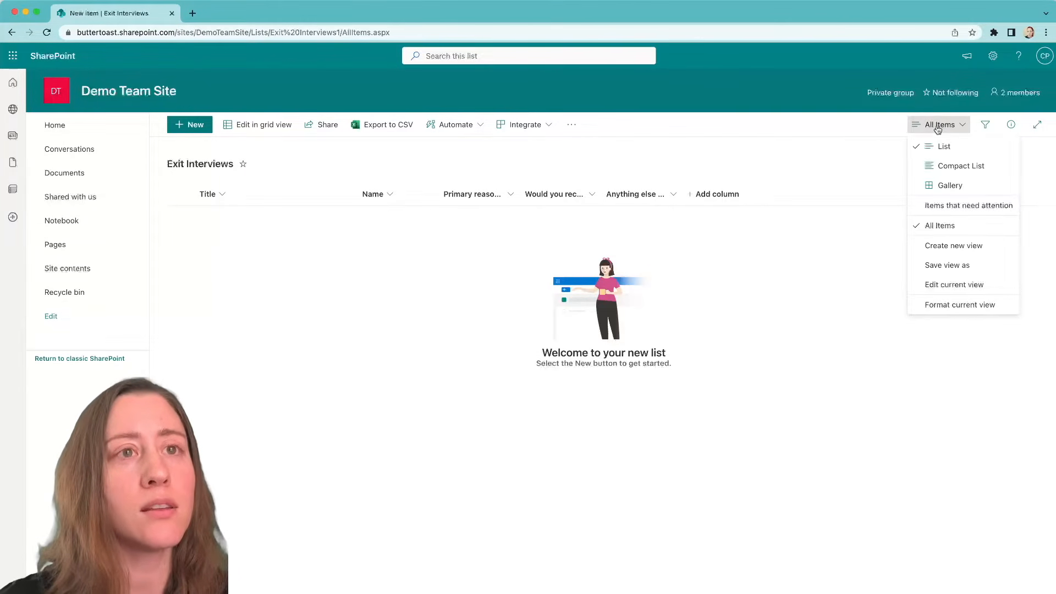
click(946, 287)
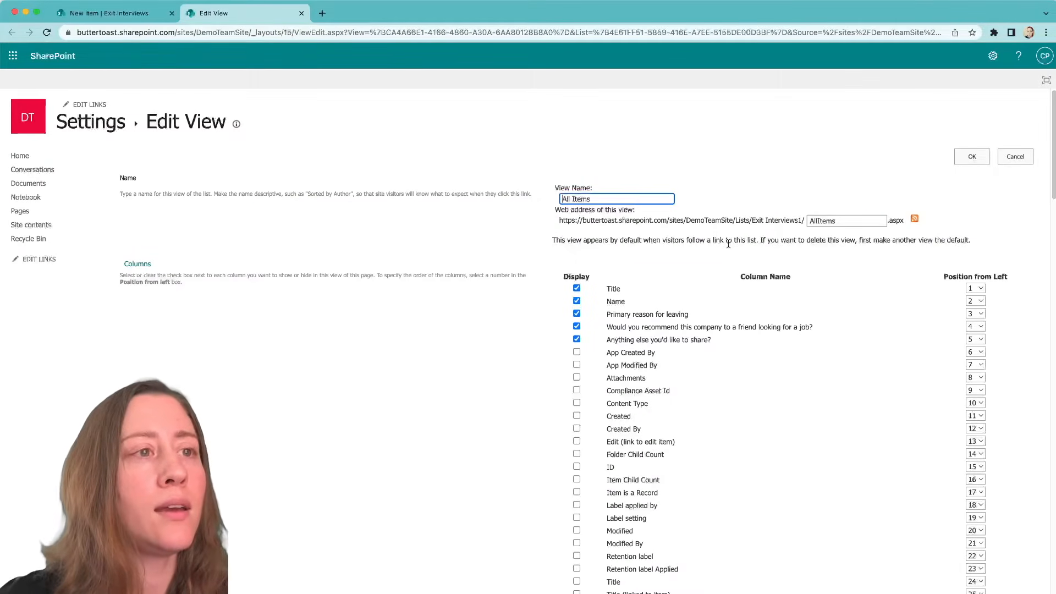
scroll(513, 328, down, 3)
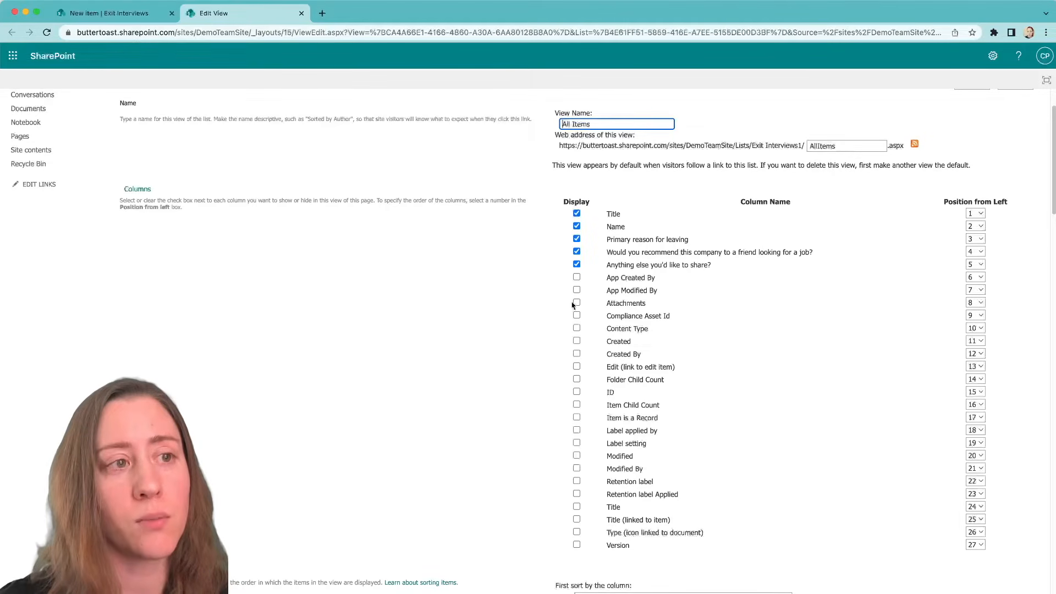
scroll(507, 327, down, 1)
scroll(507, 326, down, 3)
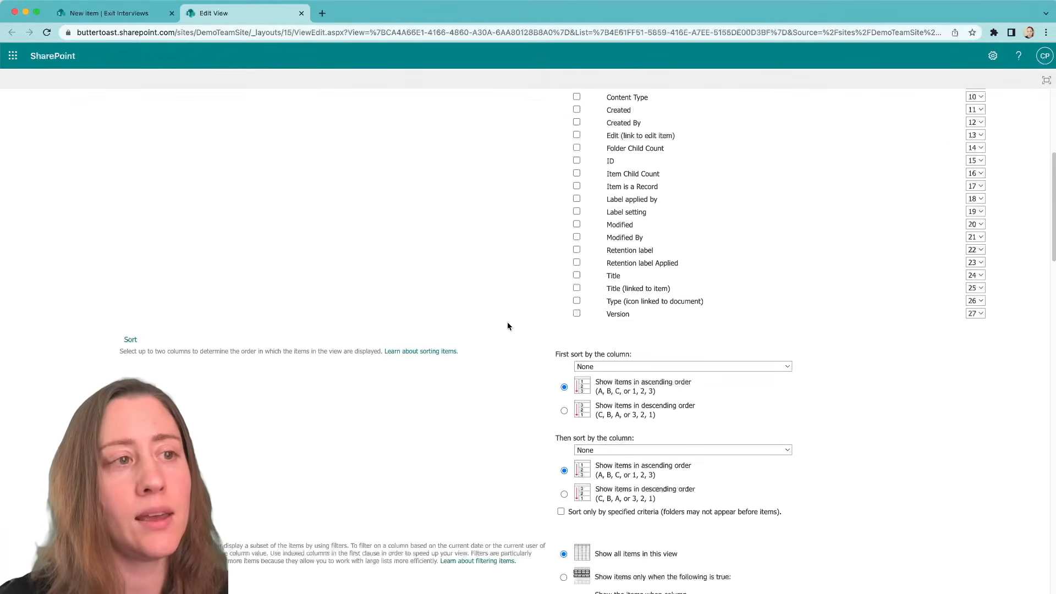
scroll(514, 226, up, 1)
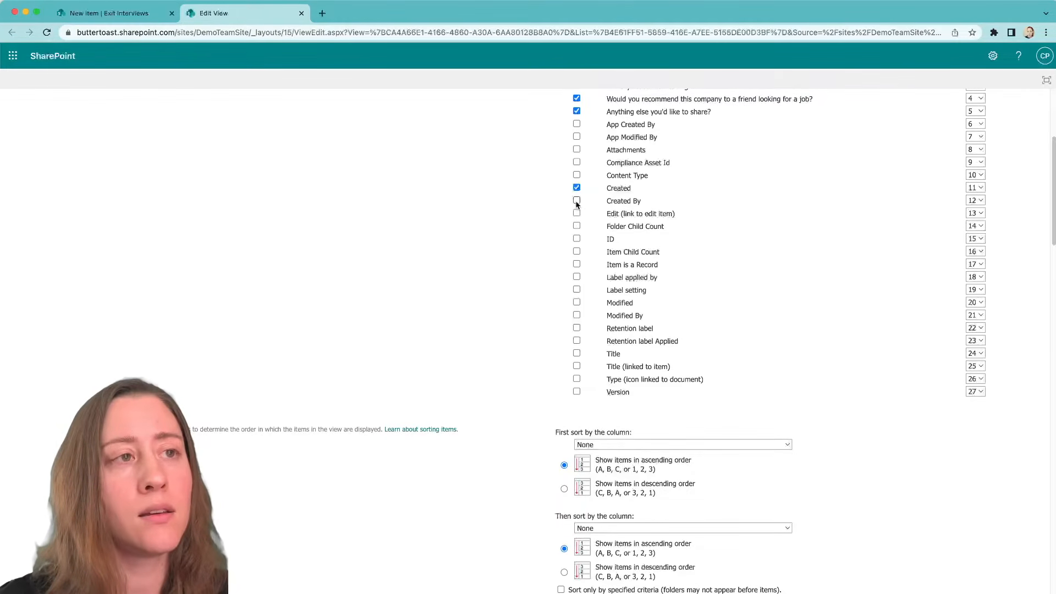
scroll(525, 349, down, 2)
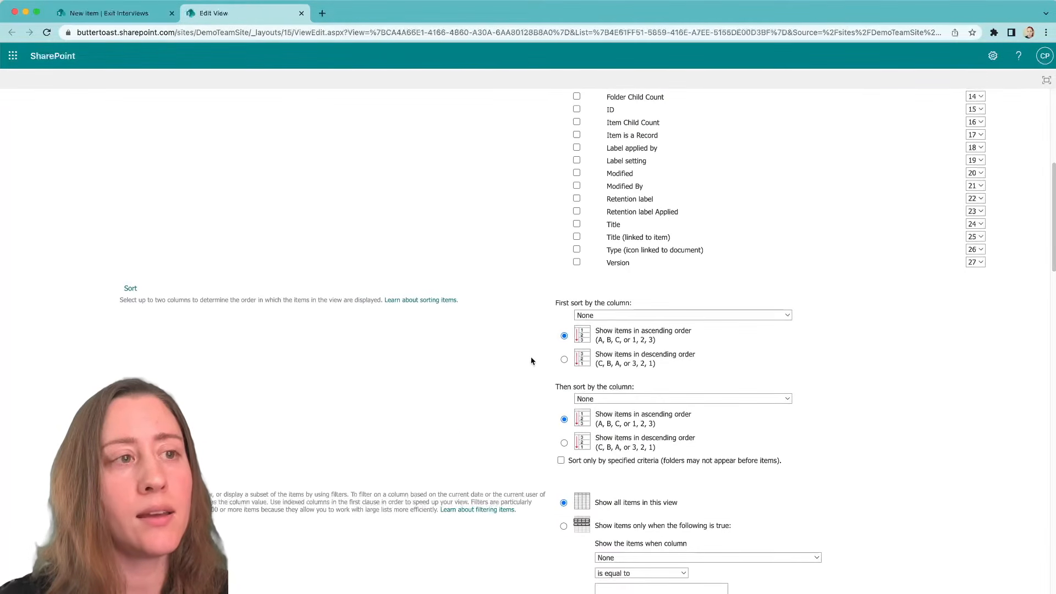
- Sort the All Items view first by Created in descending order and save the view
click(628, 313)
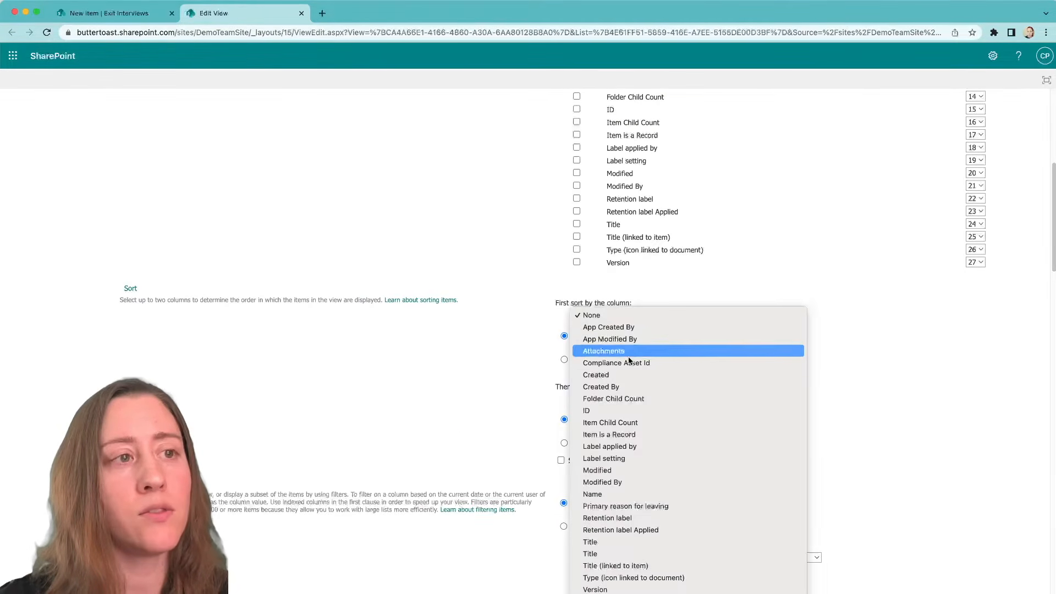
click(606, 379)
click(565, 361)
scroll(1027, 461, down, 20)
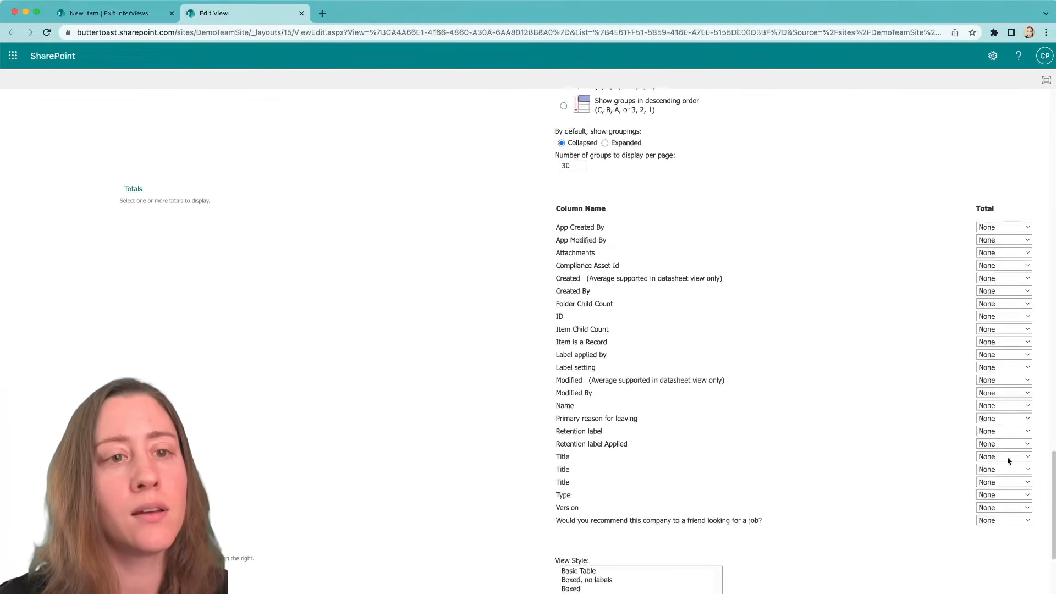
click(972, 580)
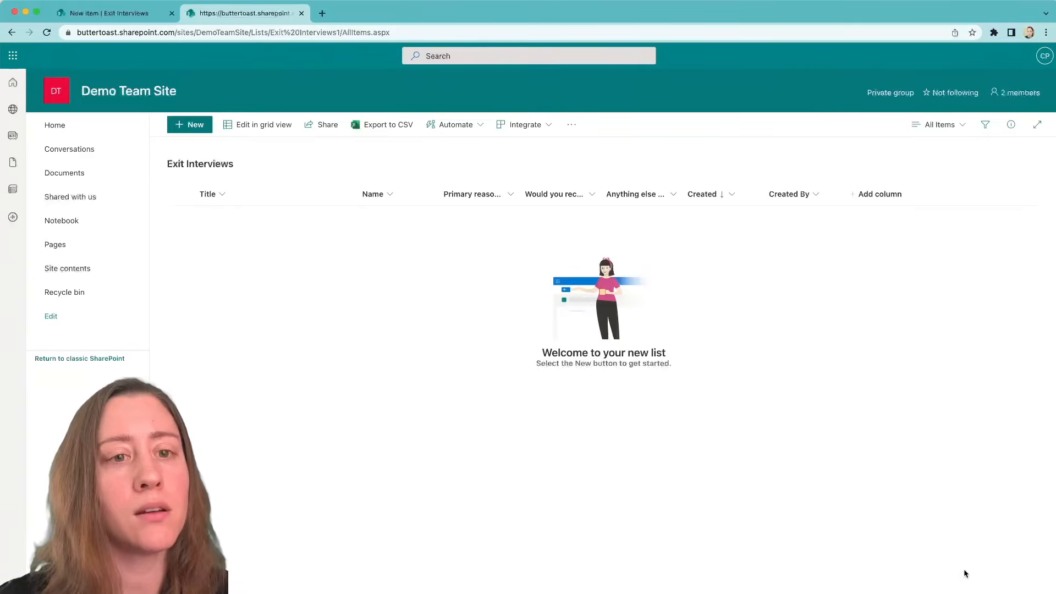
- Add an exit interview with an employee's name, Poor work-life balance as reason, Yes for recommending, and the comment "some text here", and save it
click(190, 83)
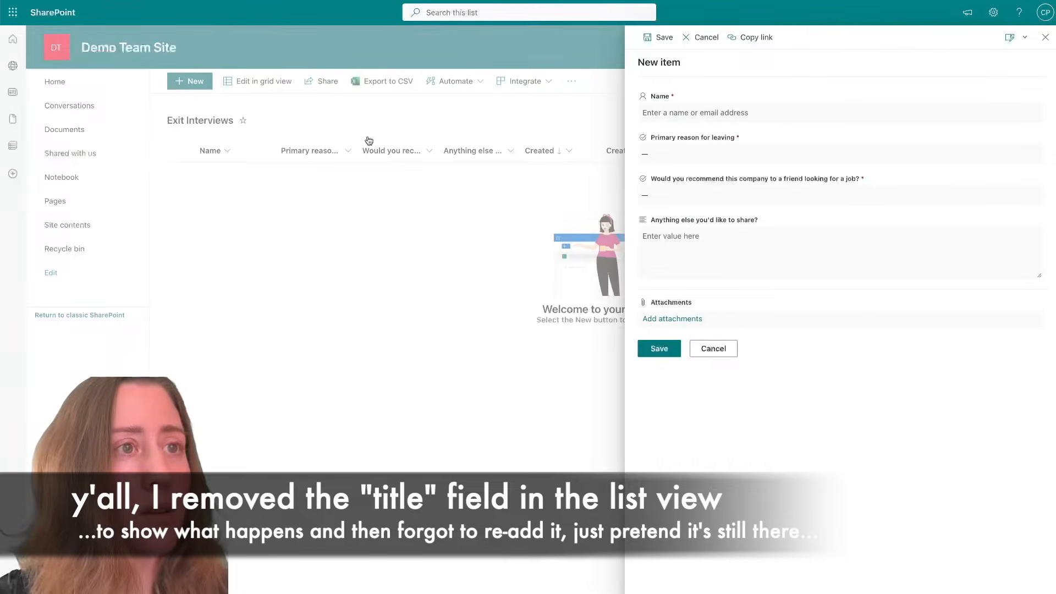
click(730, 110)
text(ch)
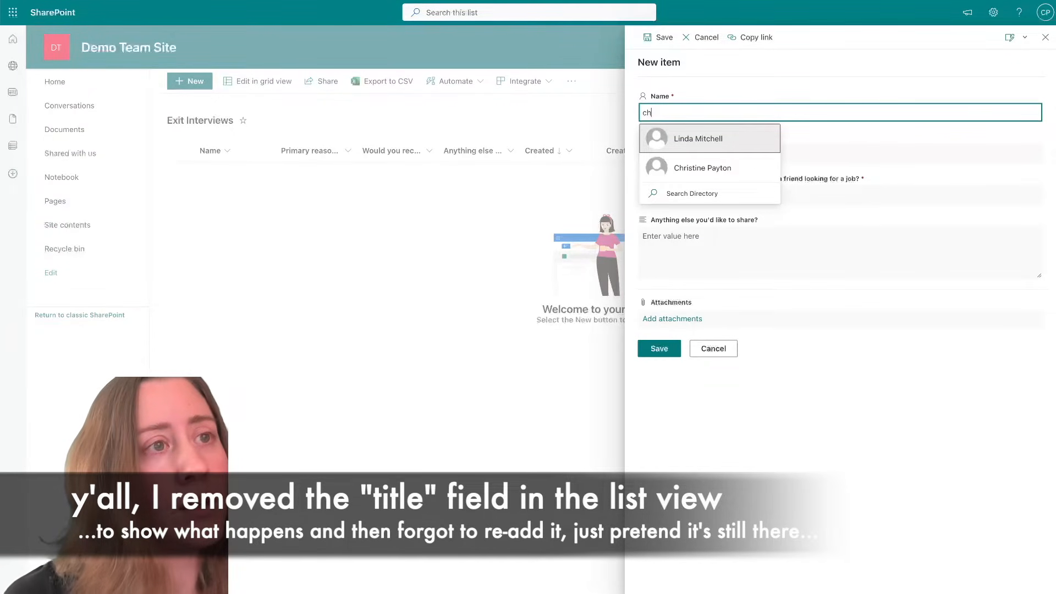
click(737, 168)
click(694, 157)
click(722, 213)
click(734, 197)
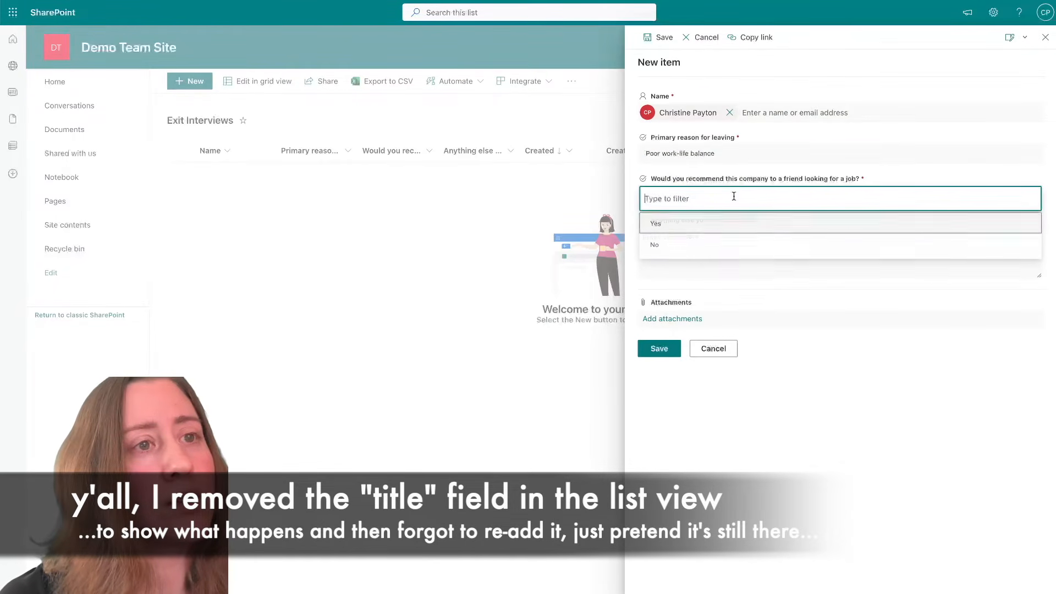
click(669, 224)
click(721, 263)
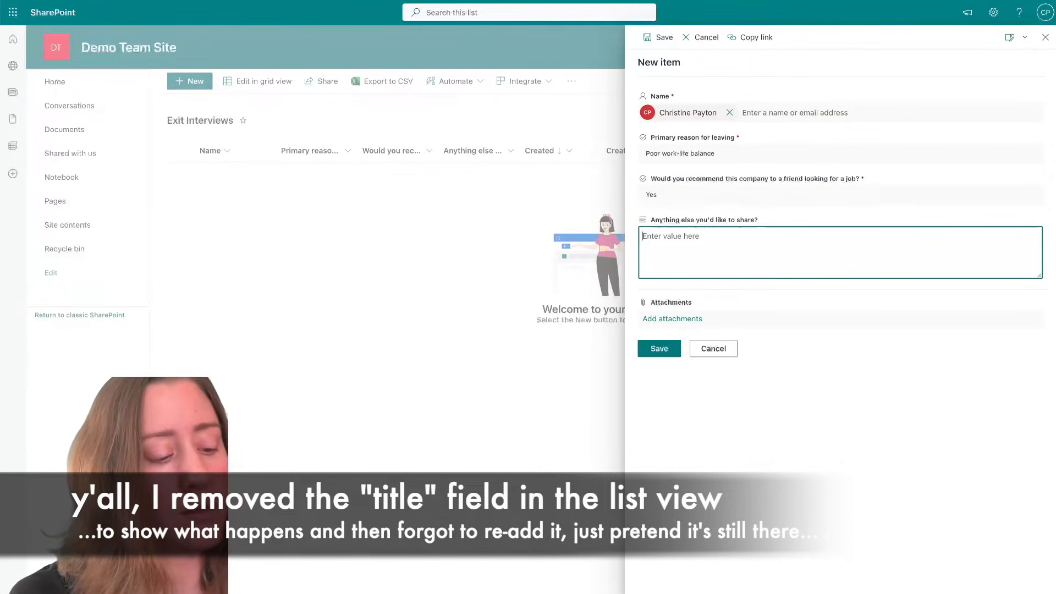
text(some text here)
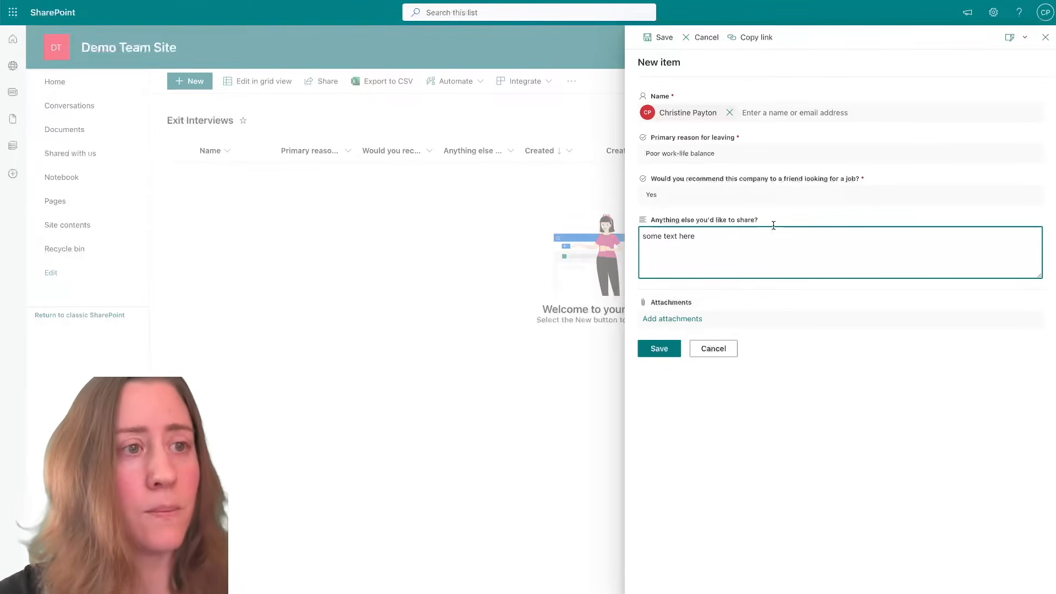
click(665, 349)
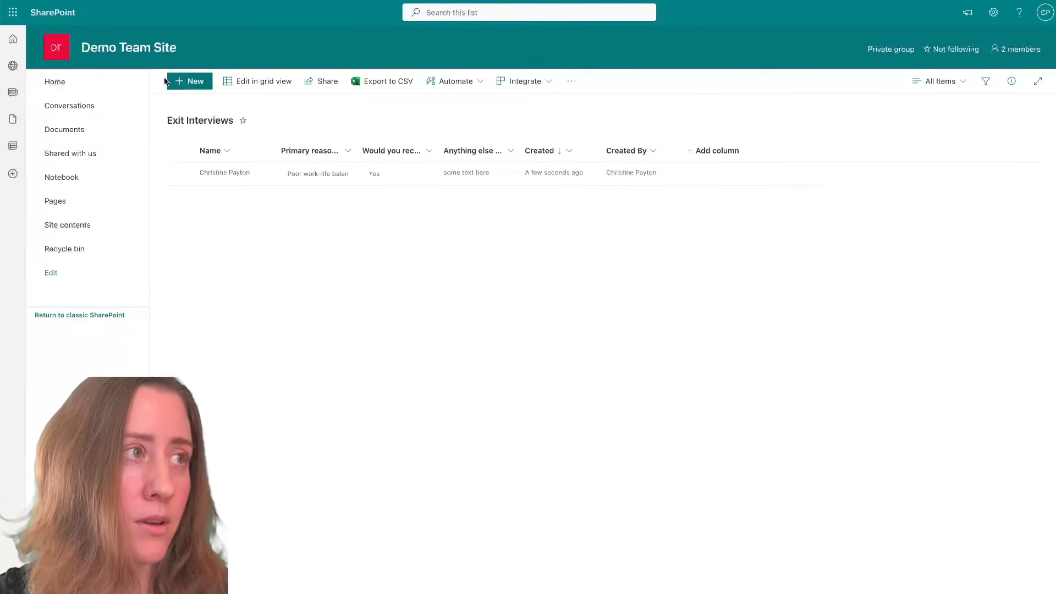
- Add a second exit interview for another employee with Issue with manager, No for recommending, and the comment "fdsfdsfds", and save it
click(166, 81)
click(721, 112)
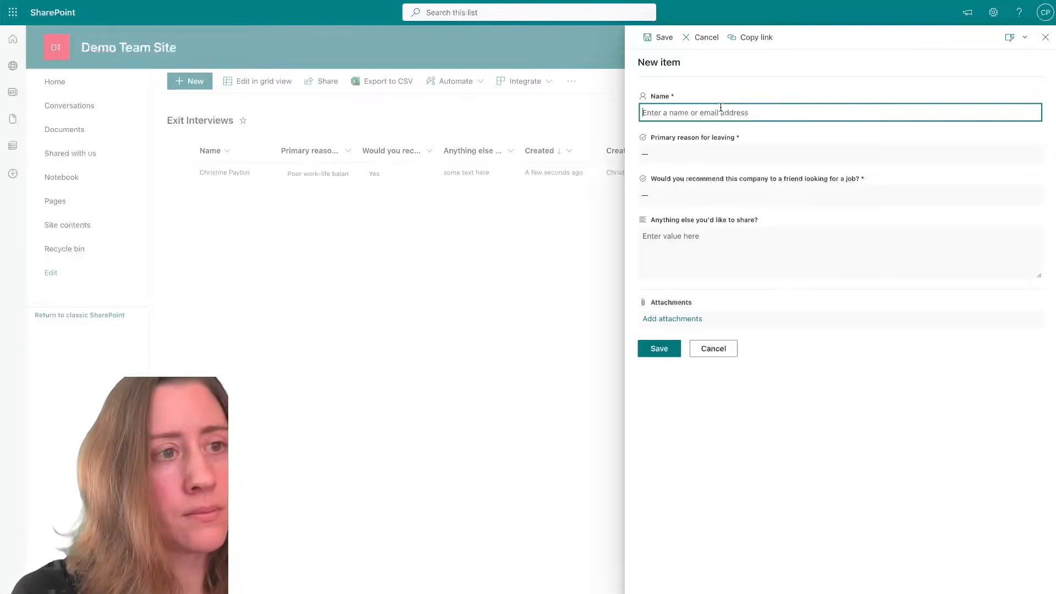
text(linda)
click(722, 139)
click(731, 156)
click(717, 184)
click(713, 196)
click(707, 245)
text(fdsfdsfds)
click(659, 348)
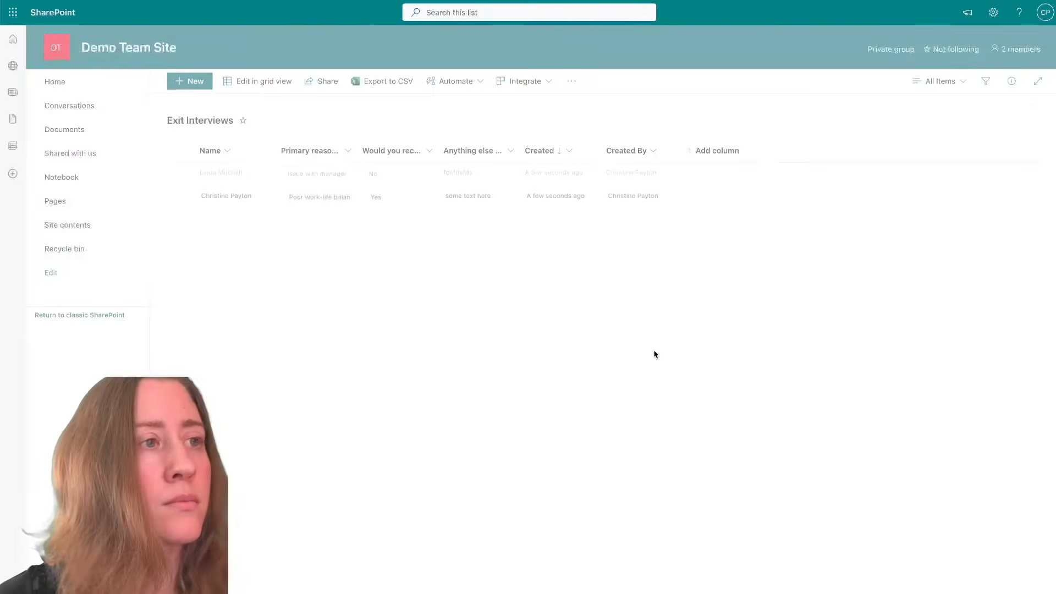
- Check the blank new item form, then review the list's form settings options, leaving the default SharePoint form in use
click(196, 84)
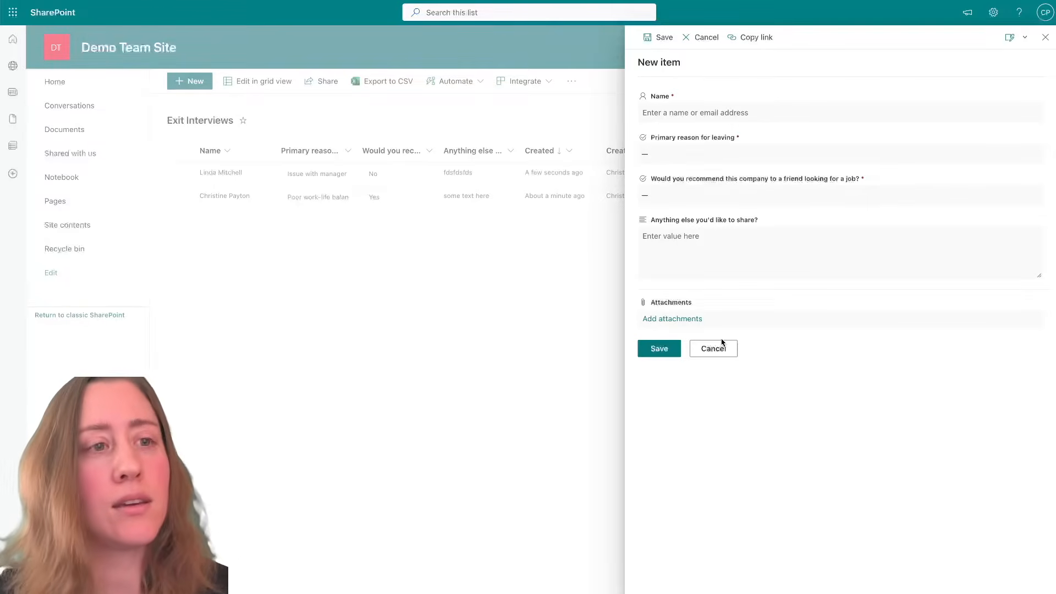
click(1045, 37)
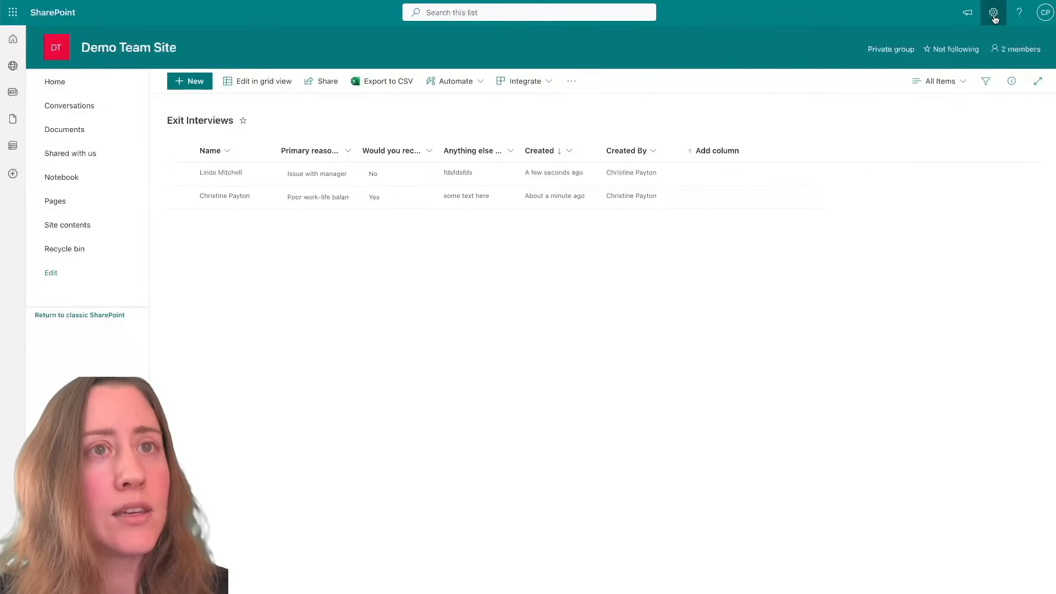
click(994, 12)
click(935, 125)
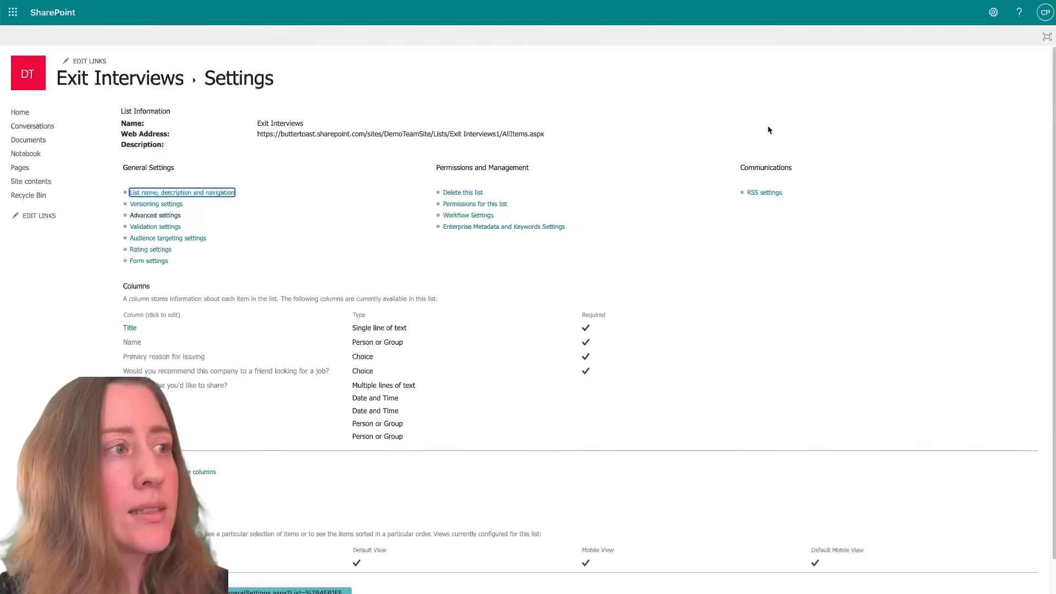
click(138, 261)
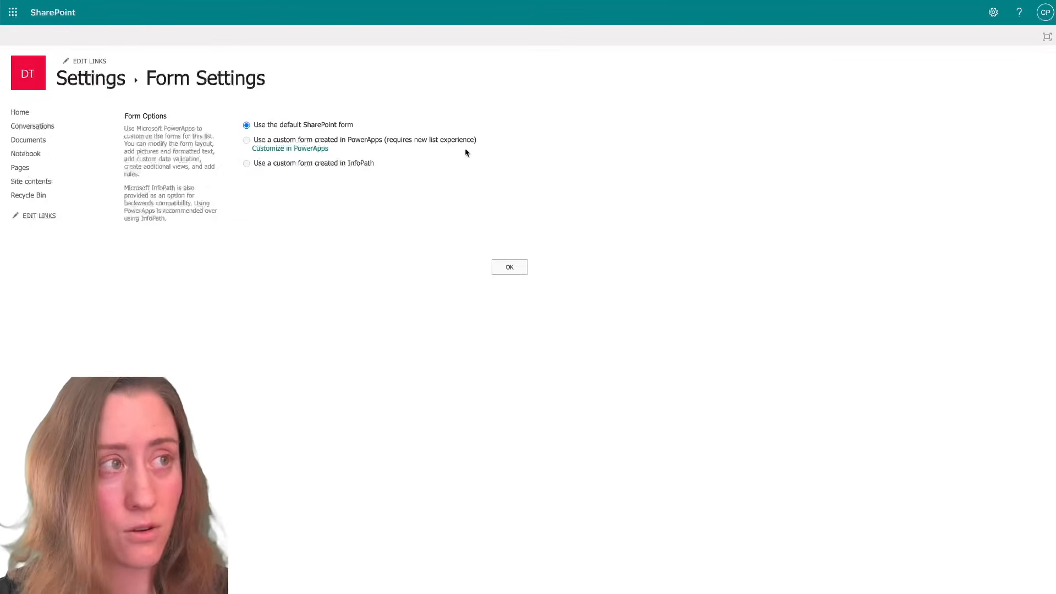
click(514, 267)
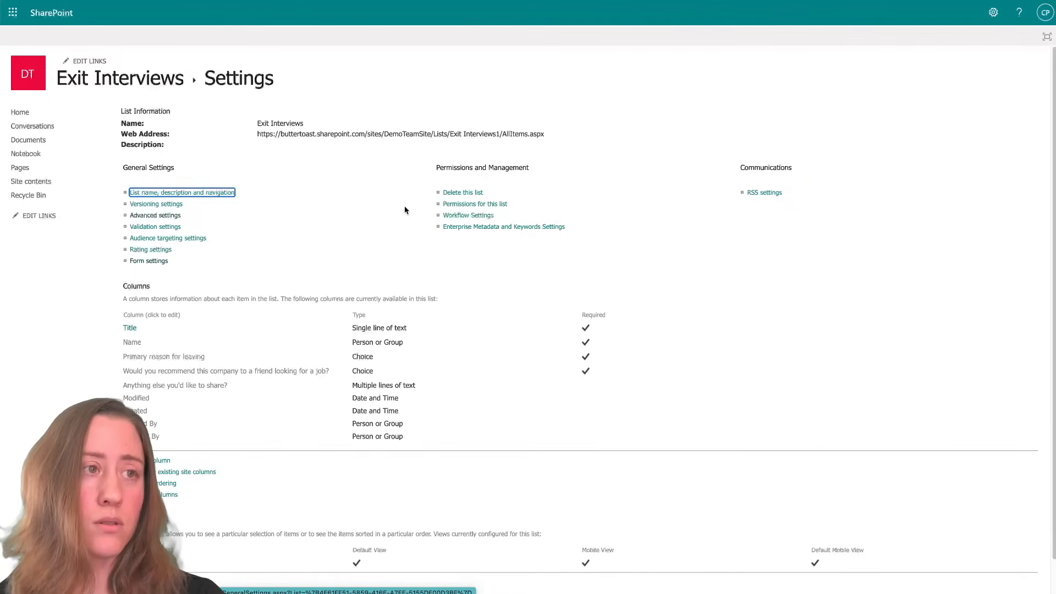
- Open the permissions for the Exit Interviews list and stop inheriting permissions from the parent site
click(461, 205)
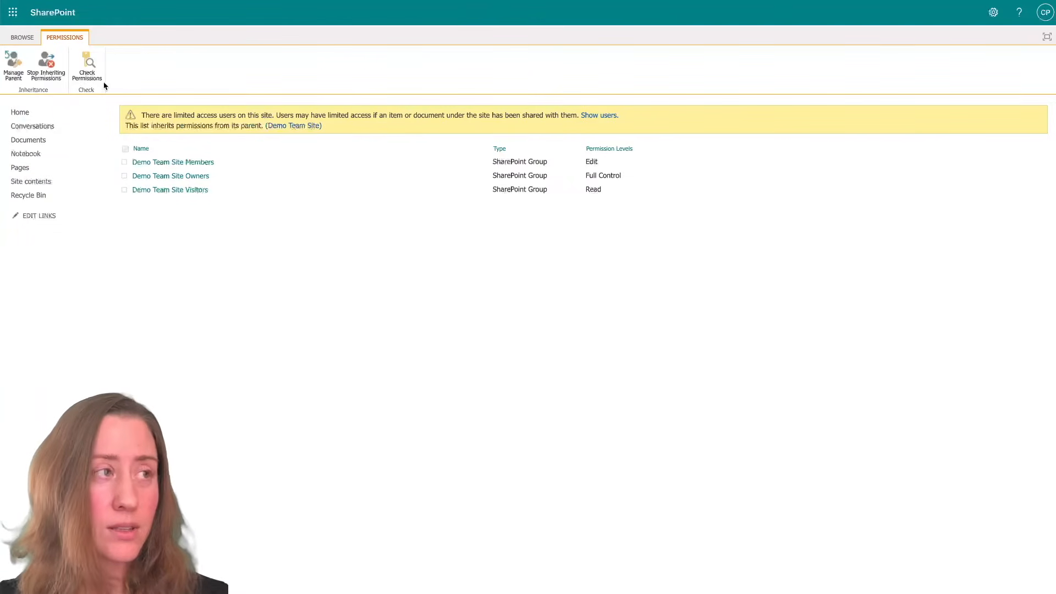
click(49, 75)
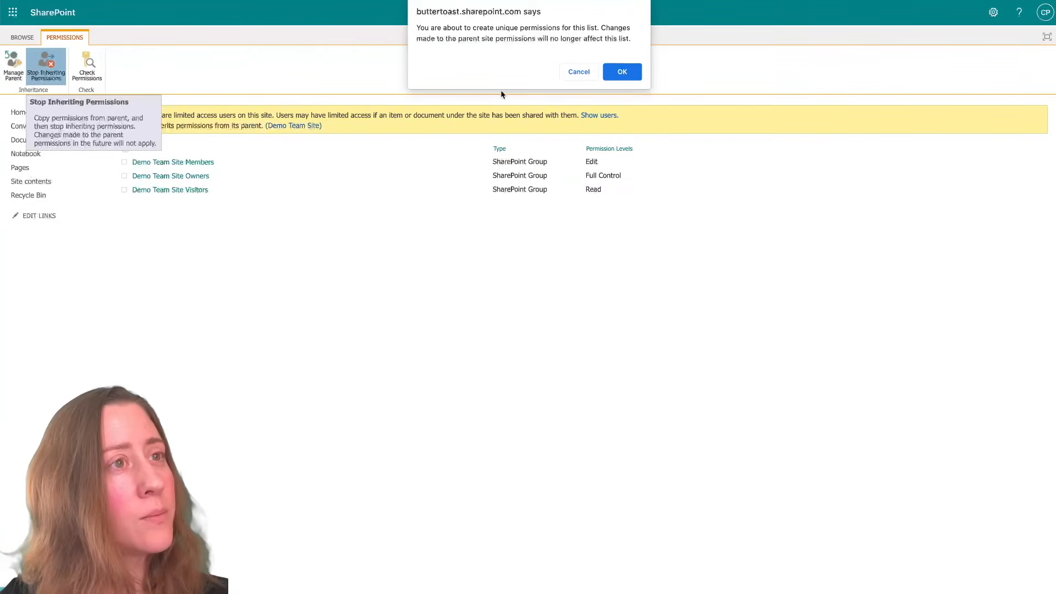
click(629, 74)
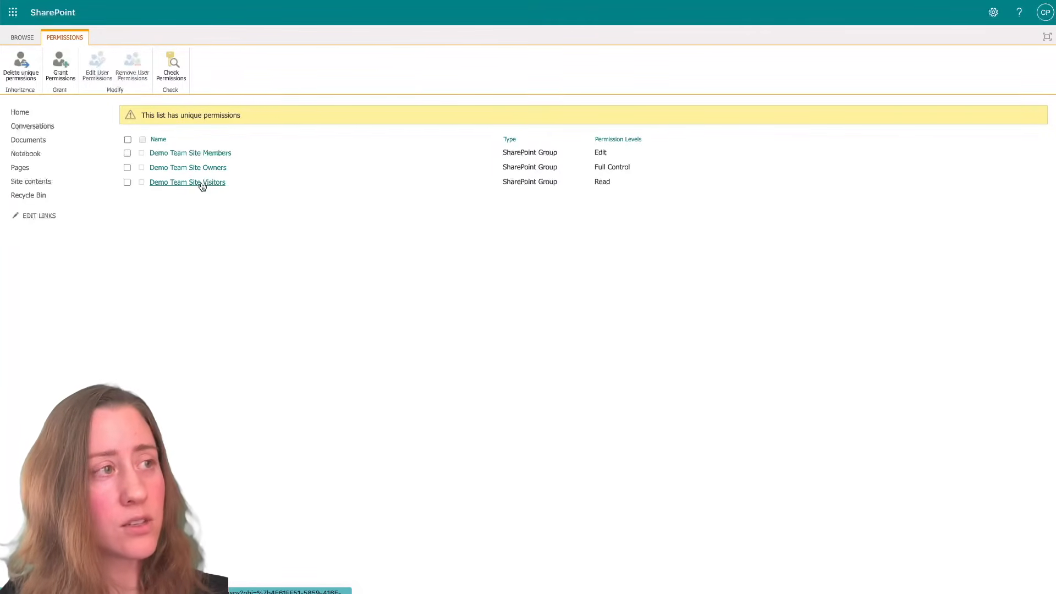
- Try giving the Demo Team Site Visitors group Contribute instead of Read permission on the list, and cancel
click(127, 184)
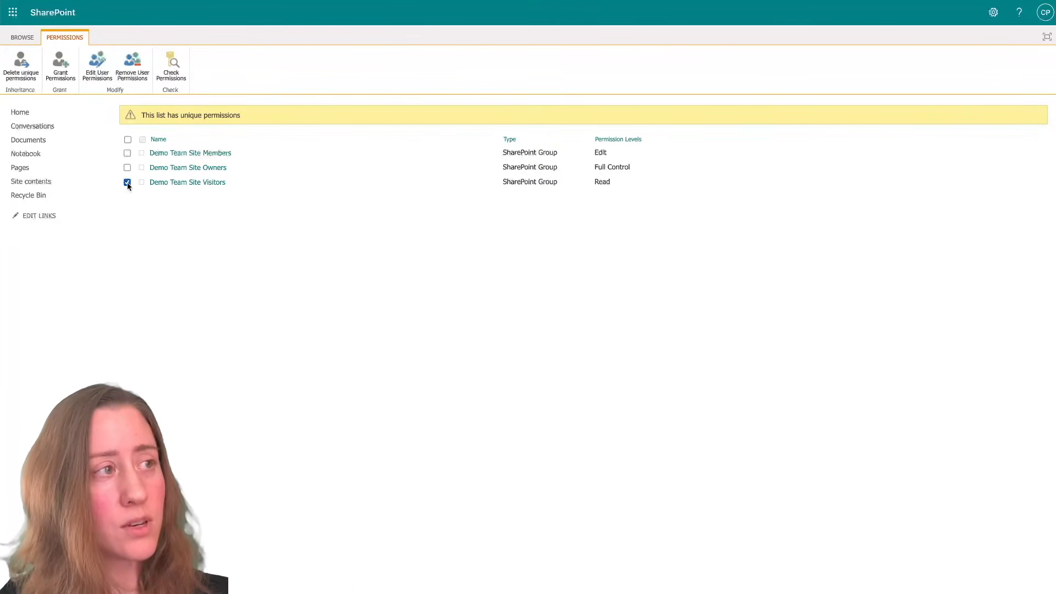
click(102, 75)
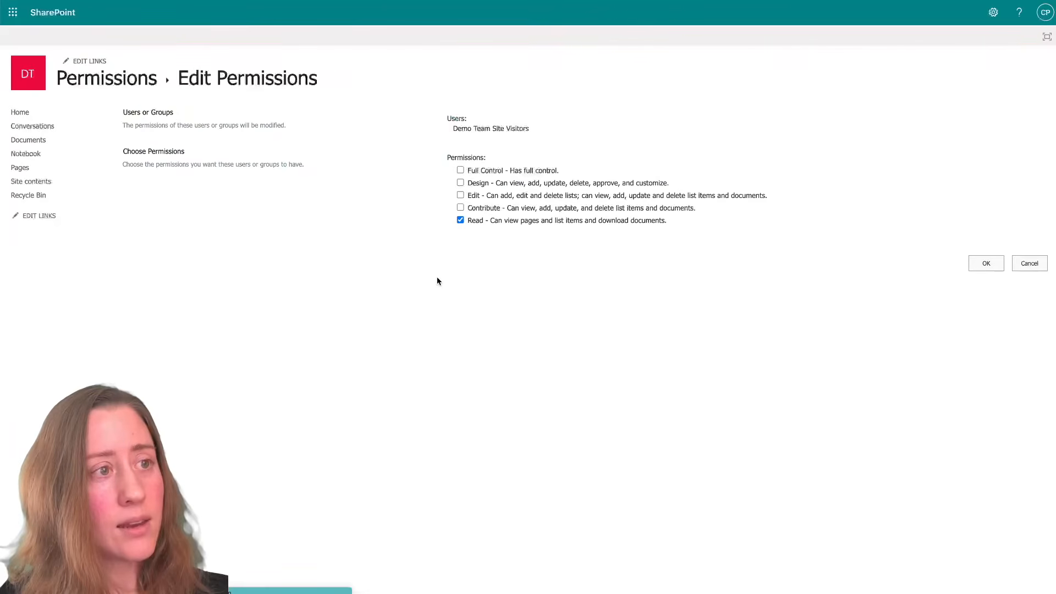
click(461, 220)
click(460, 208)
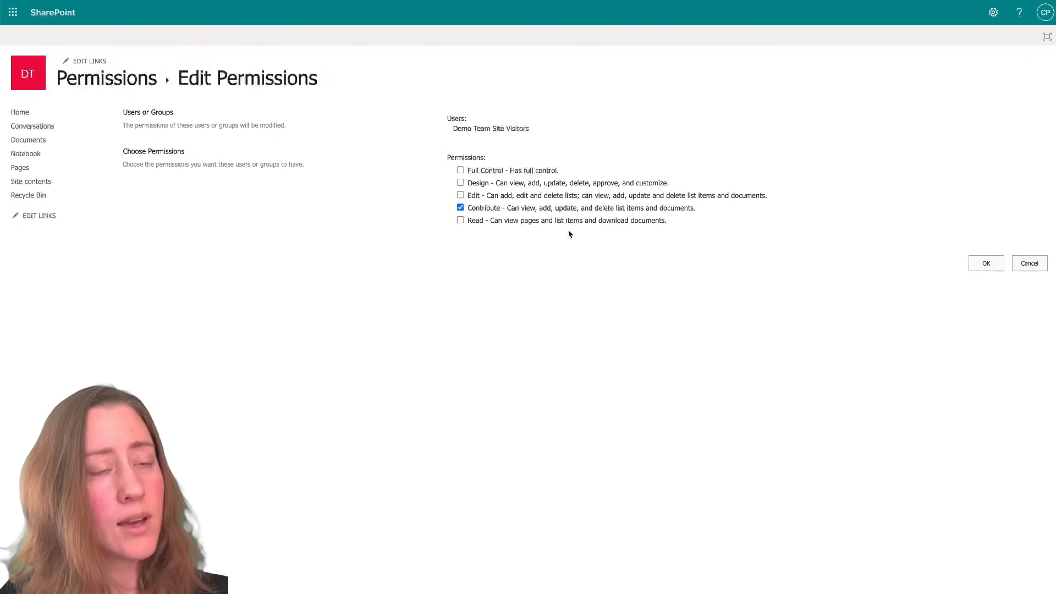
click(1044, 269)
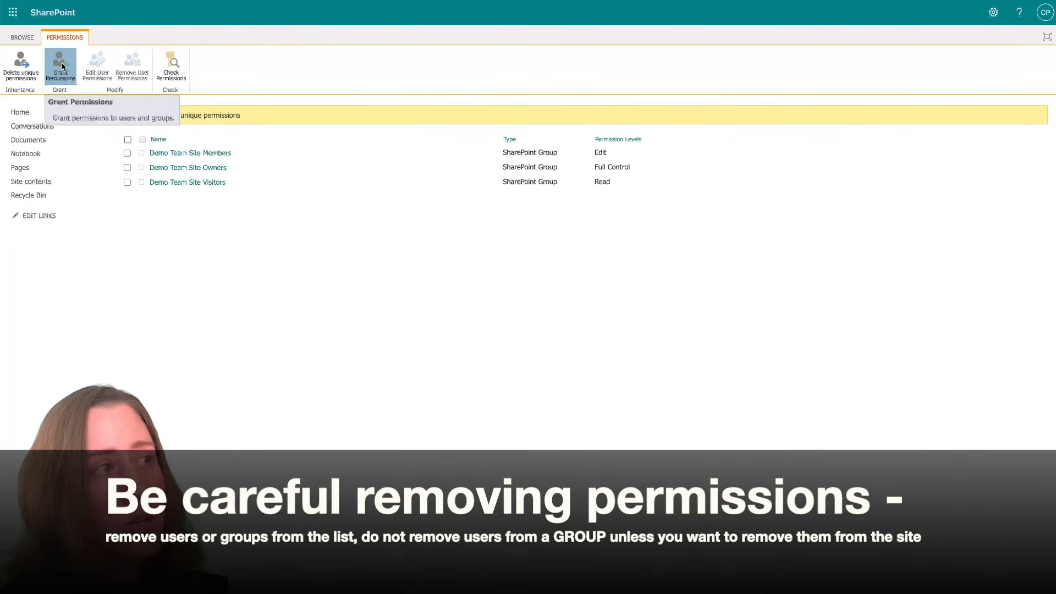
- Grant Everyone except external users the Contribute permission level on the Exit Interviews list, without sending an email invitation
click(65, 67)
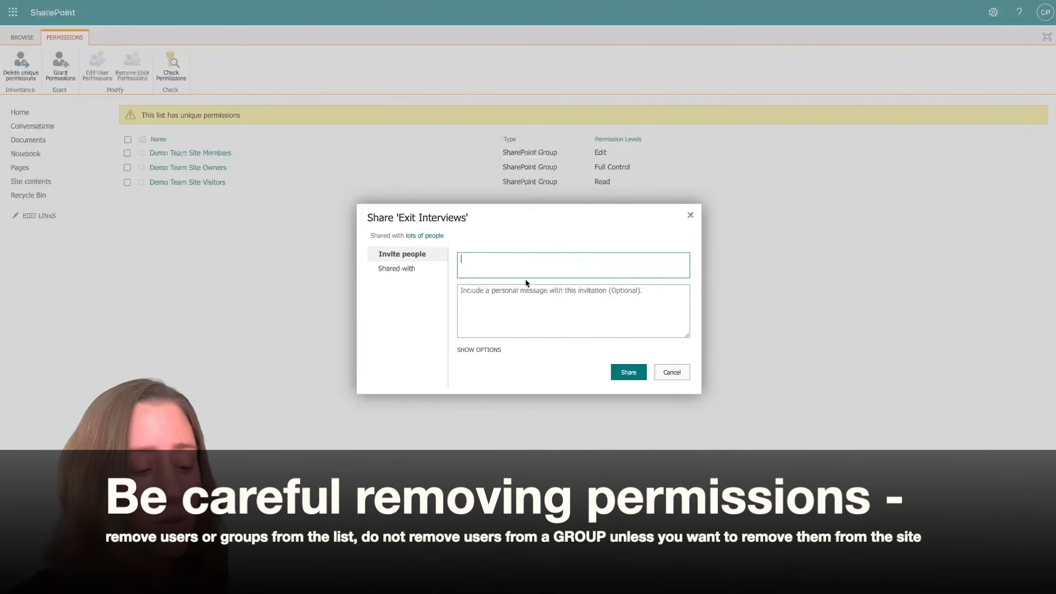
text(eveer)
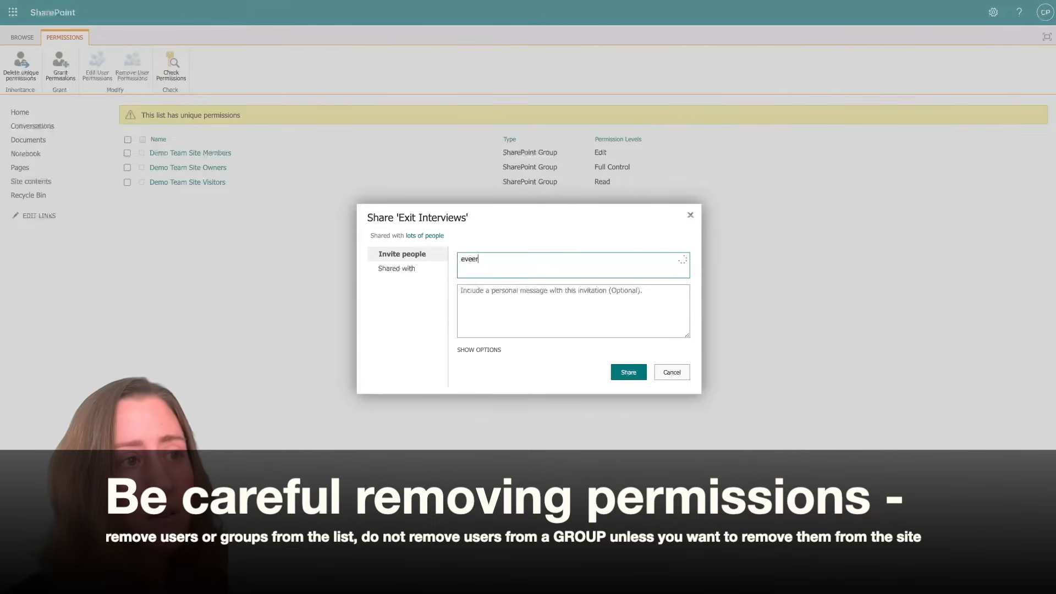
text(yt)
text(one)
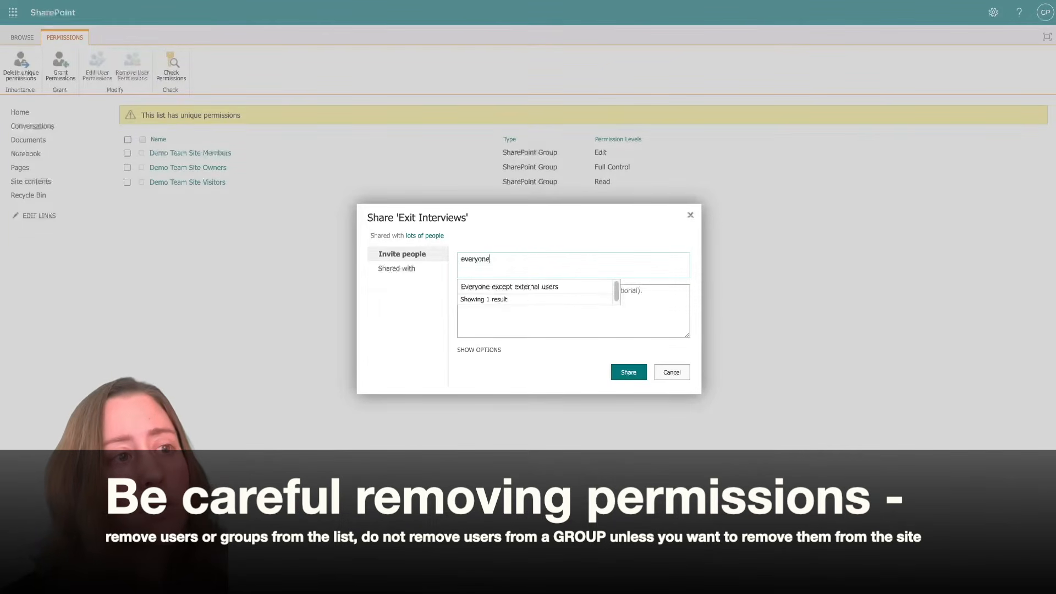
click(546, 287)
click(477, 357)
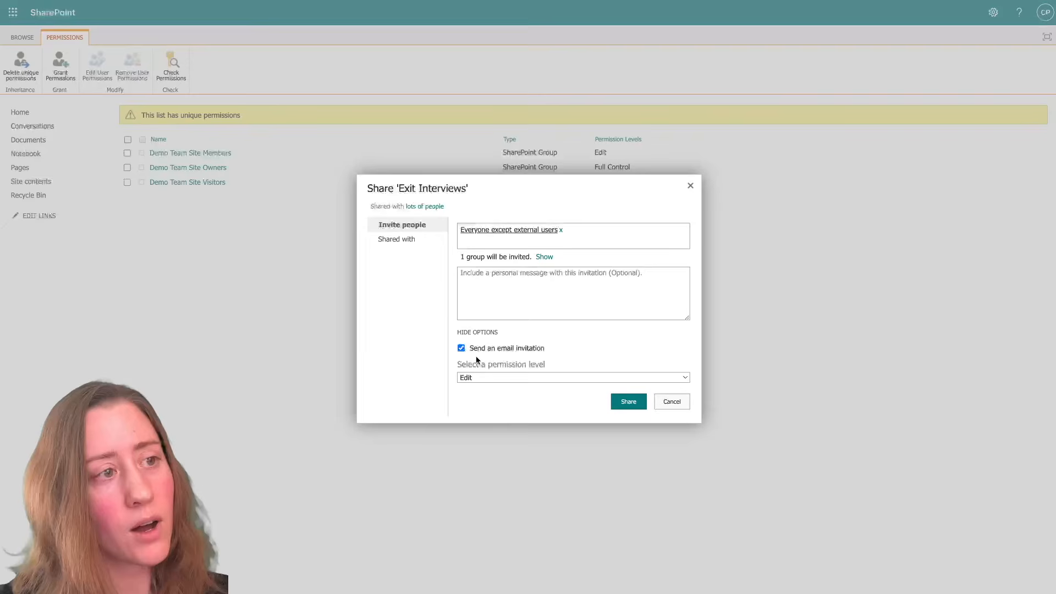
click(462, 348)
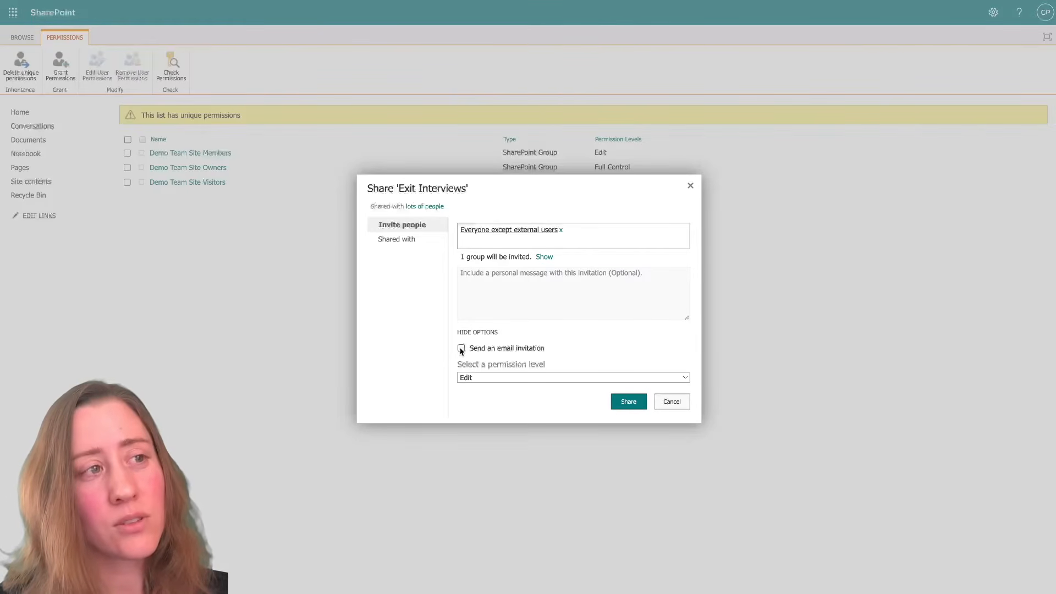
click(467, 378)
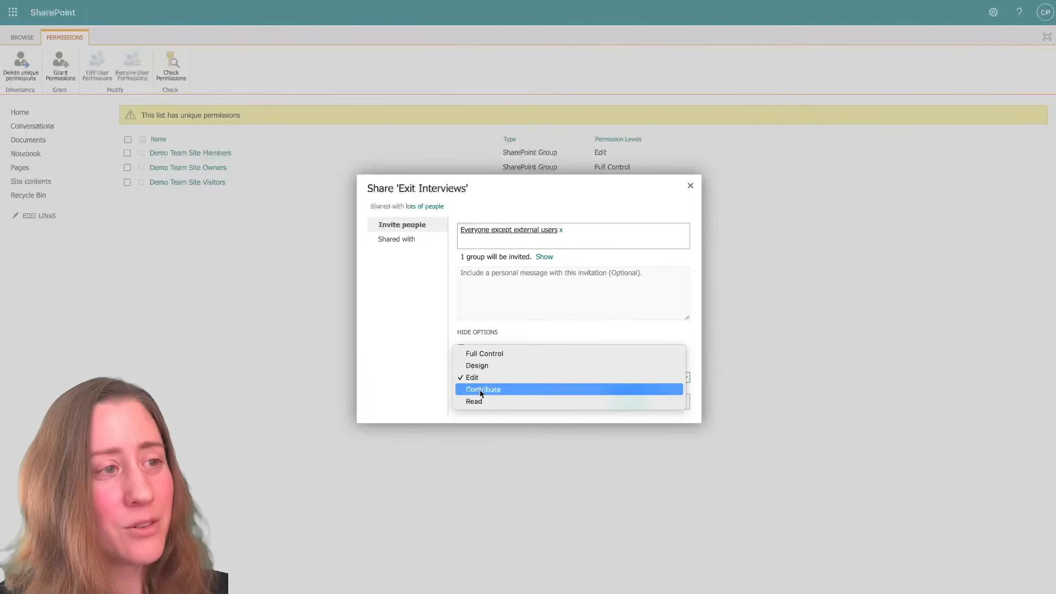
click(479, 390)
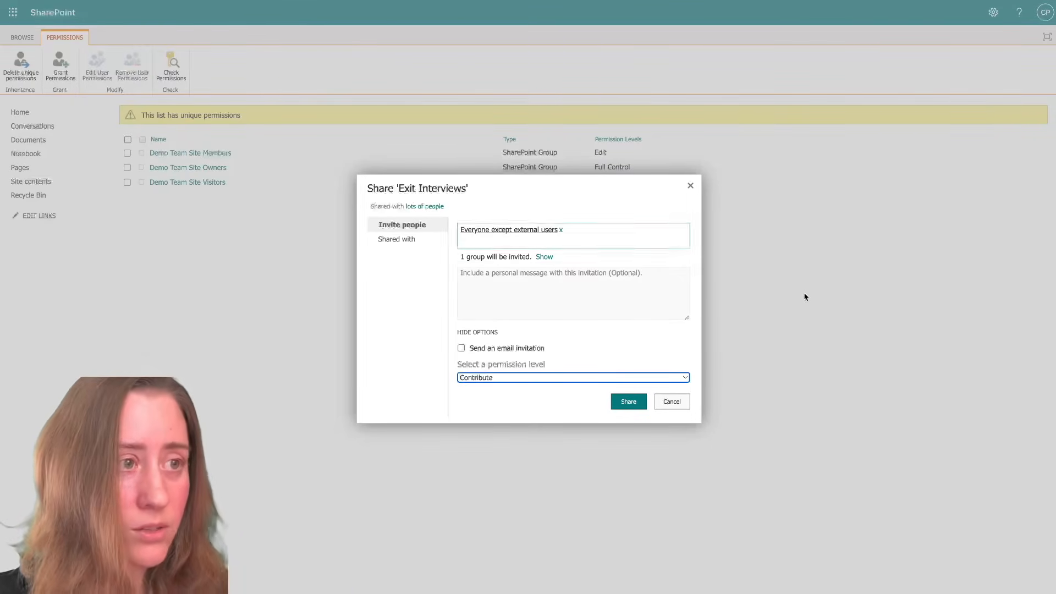
click(622, 404)
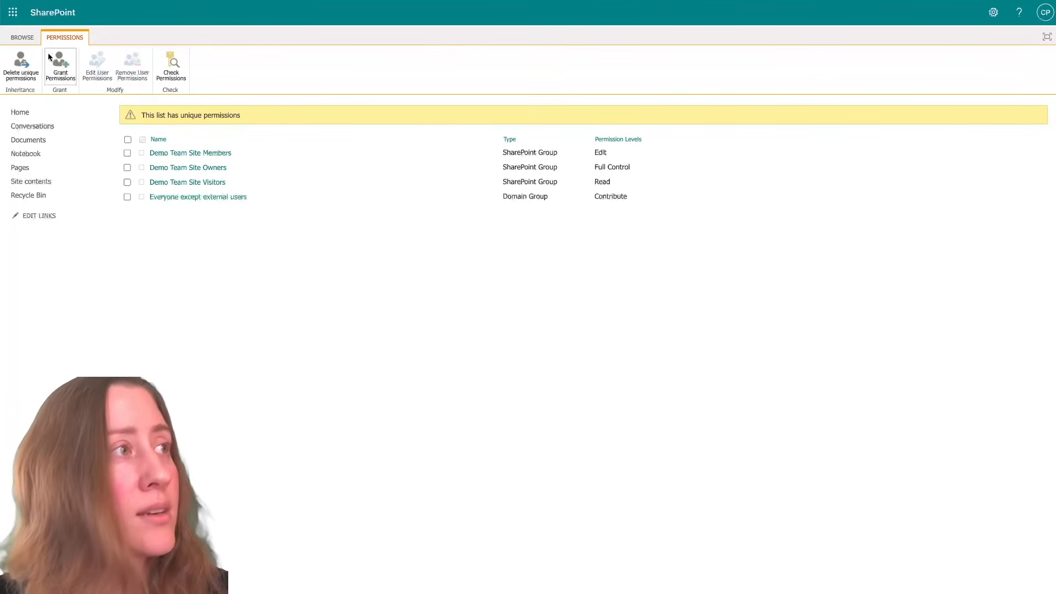
- Reopen the list's permissions from its settings, review the permission levels offered when granting access, and close without sharing
click(16, 39)
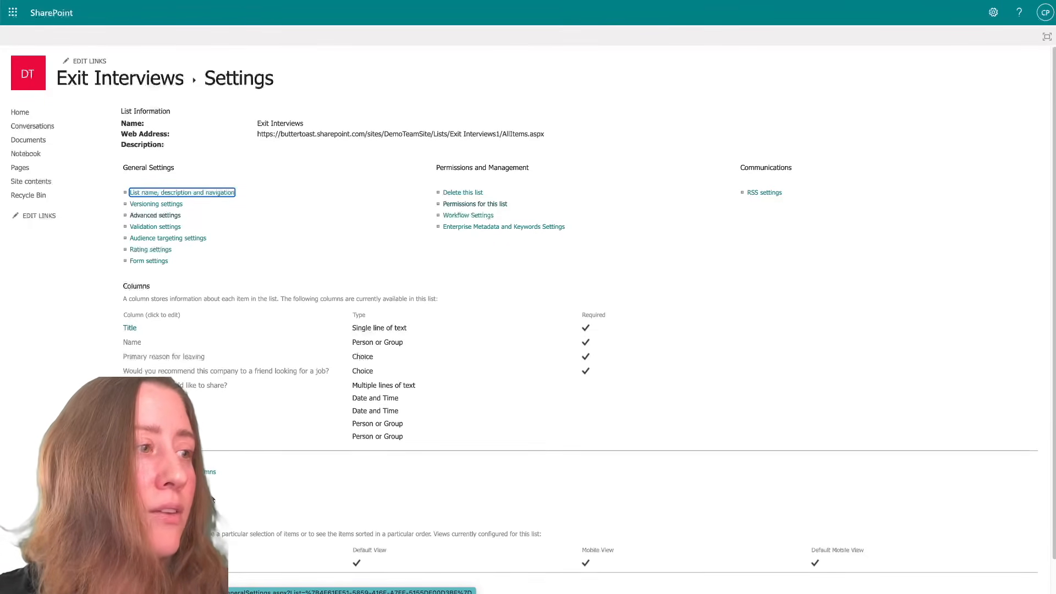
click(488, 206)
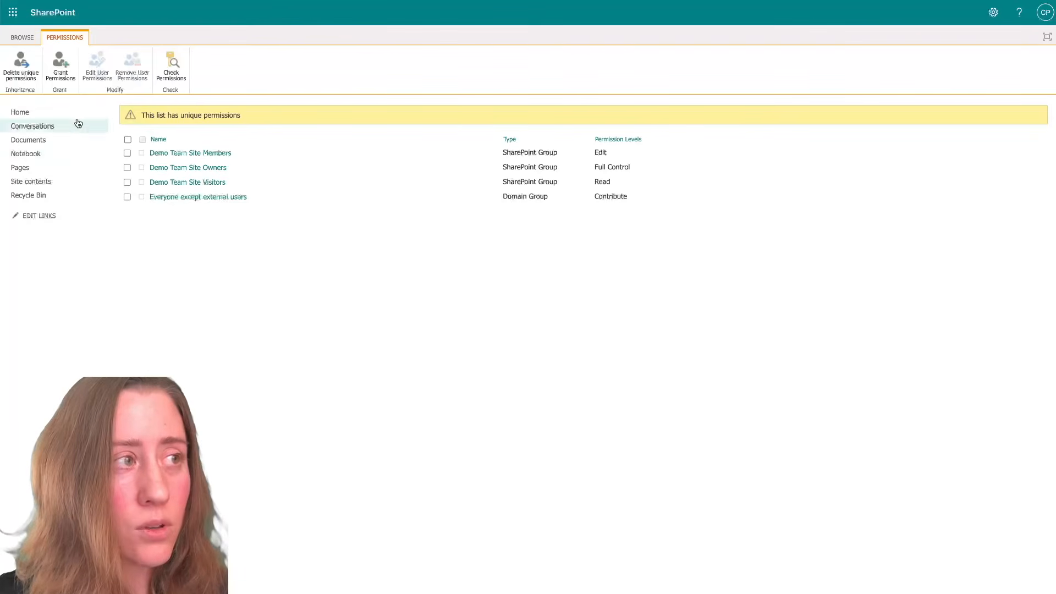
click(60, 65)
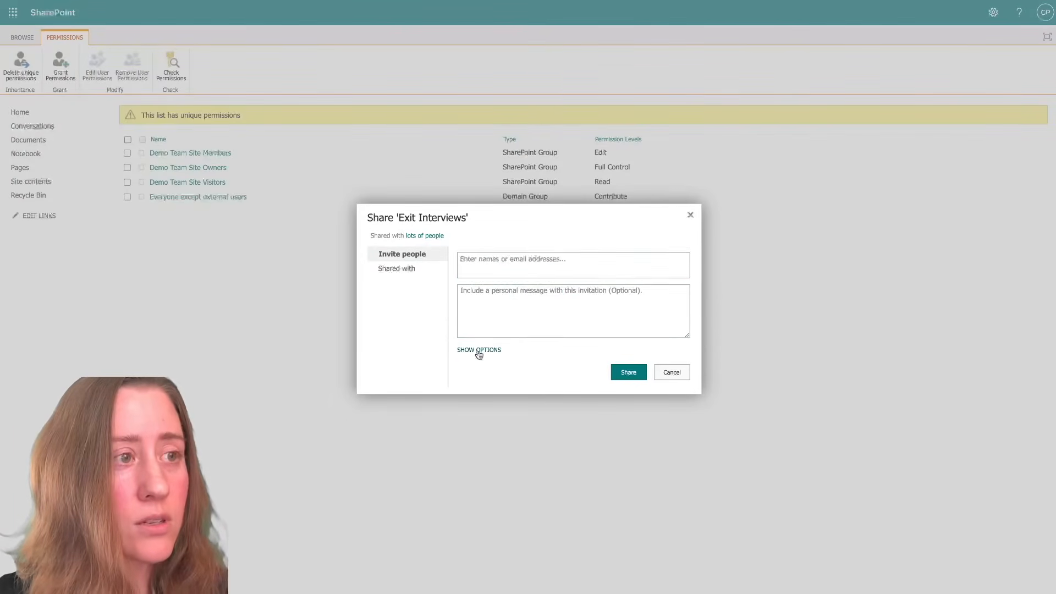
click(478, 350)
click(478, 371)
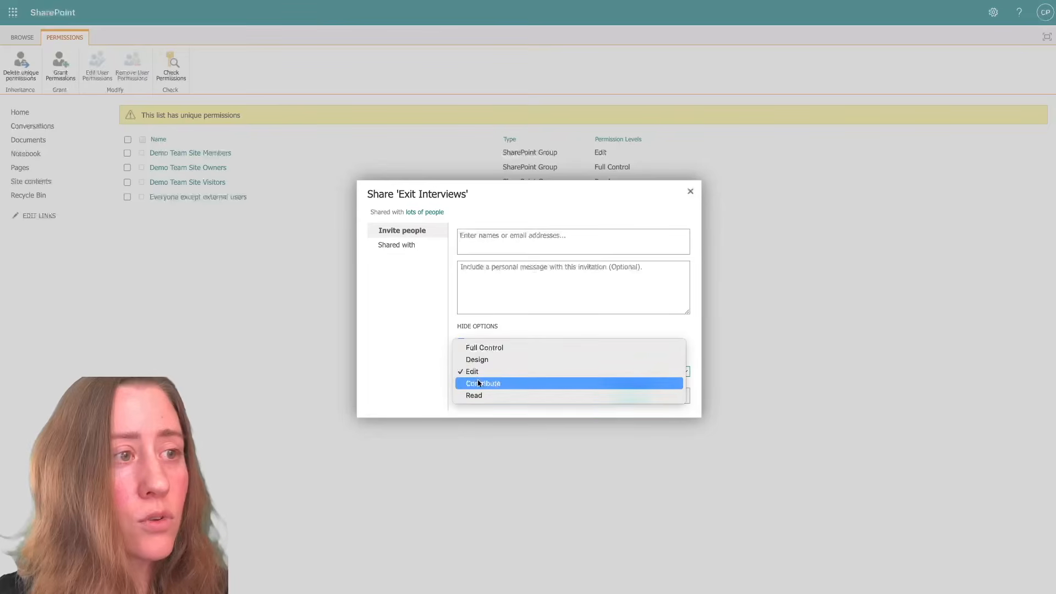
click(691, 192)
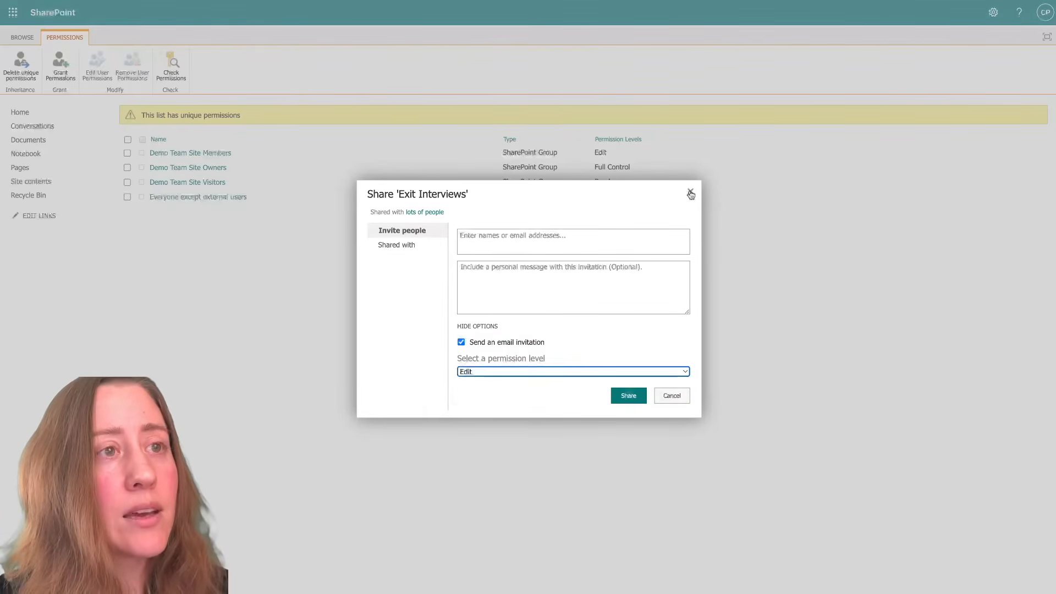
click(691, 192)
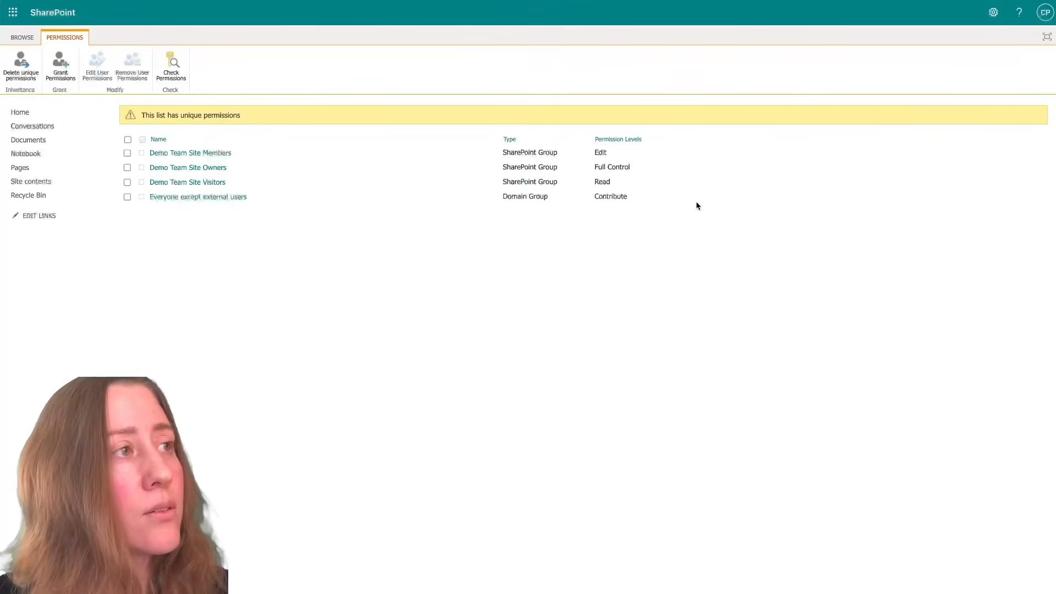
- Review the list's versioning settings, including the number of versions kept and the content approval option, and cancel without changes
click(22, 39)
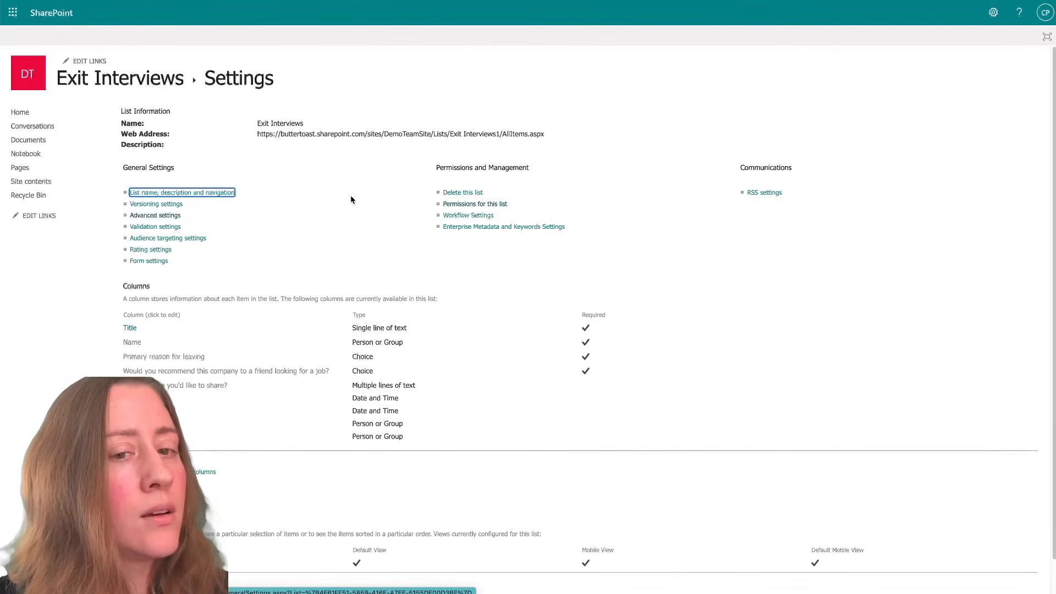
click(142, 205)
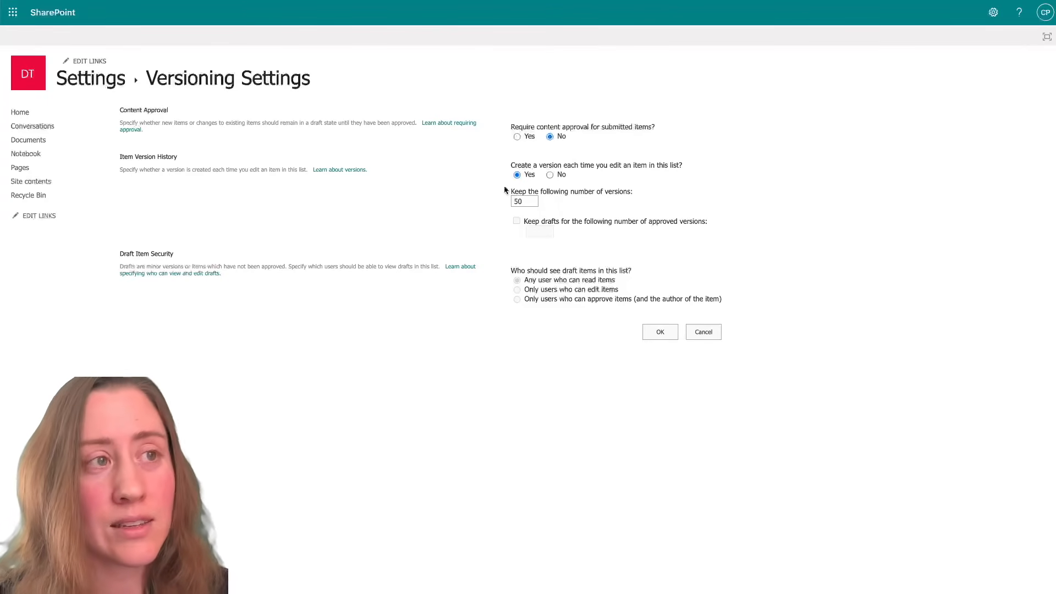
click(523, 201)
drag(522, 201, 485, 203)
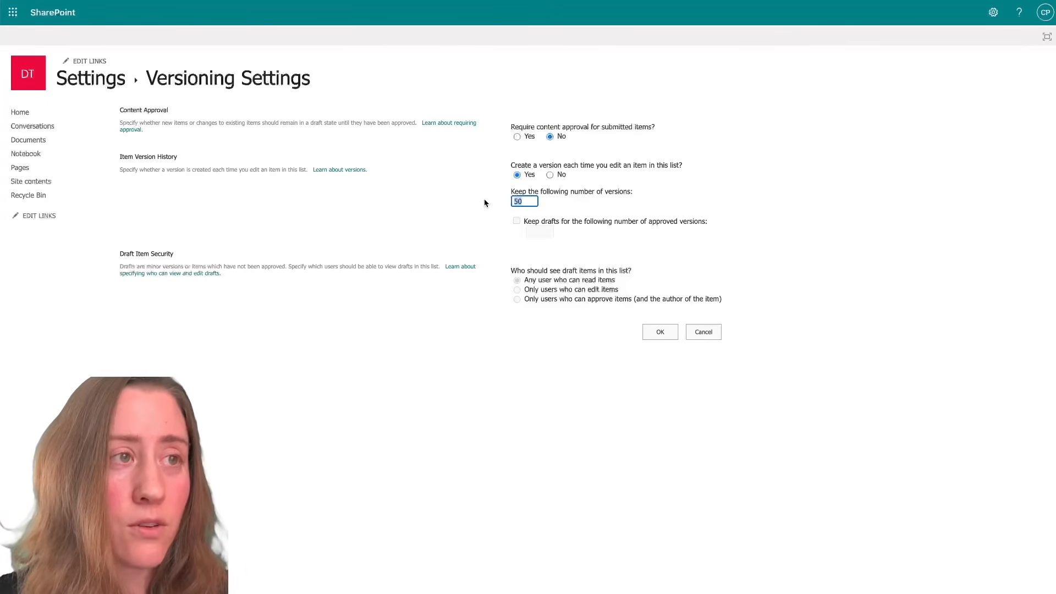
click(528, 202)
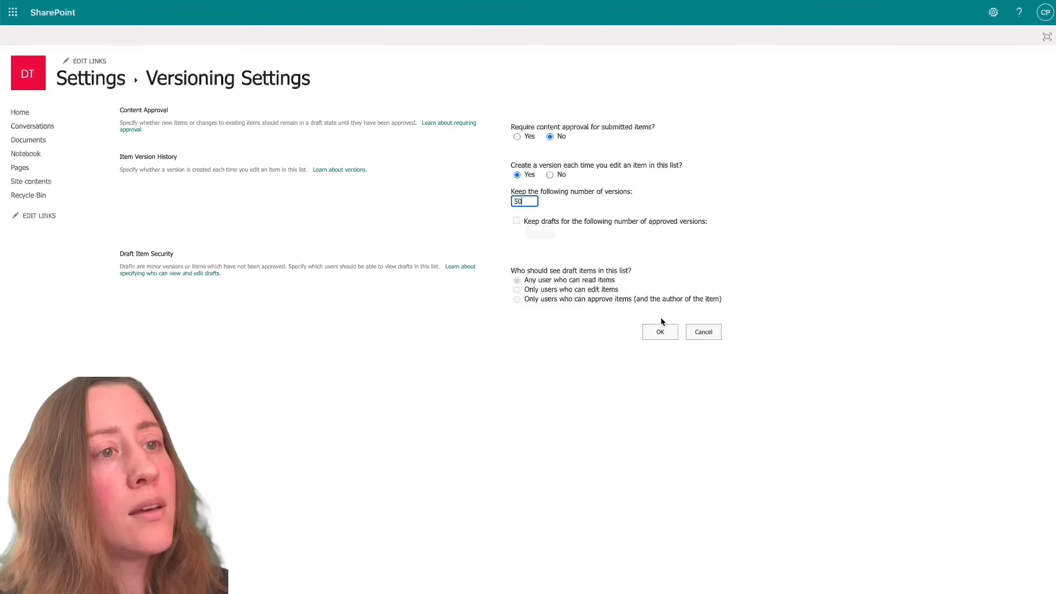
drag(543, 127, 589, 127)
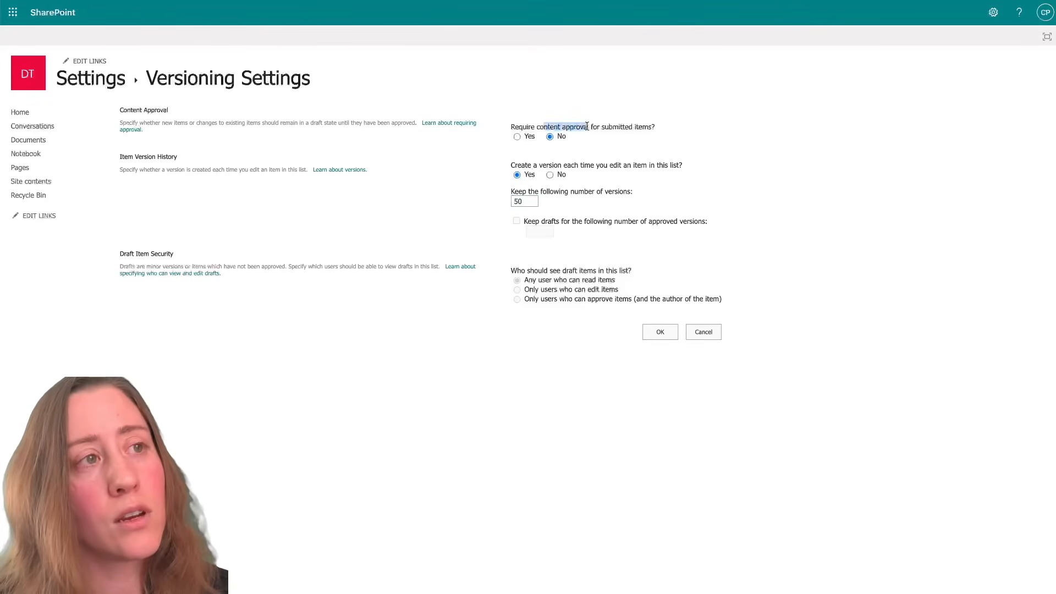
click(604, 127)
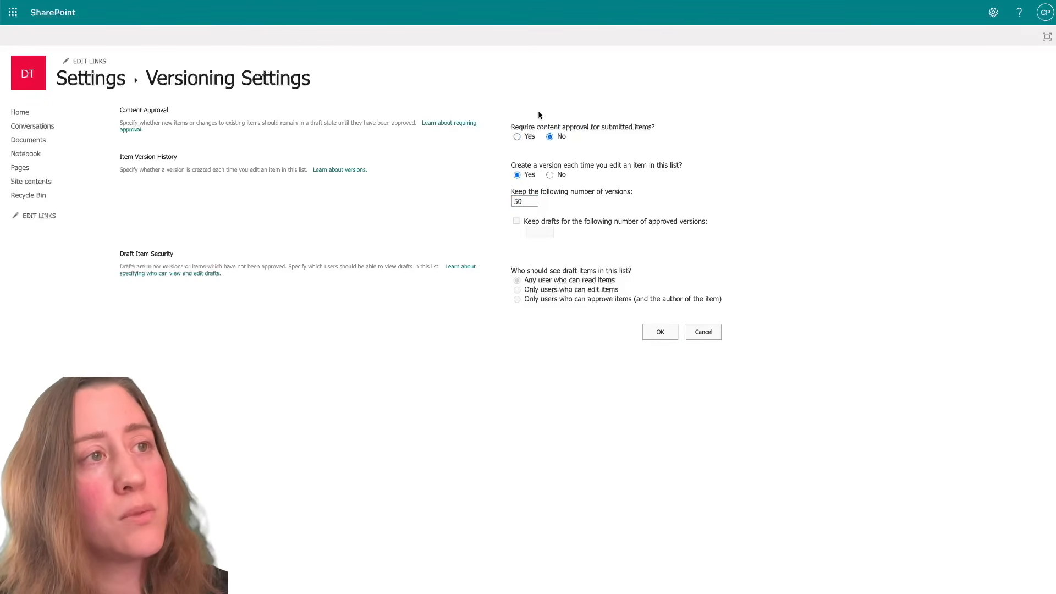
click(704, 332)
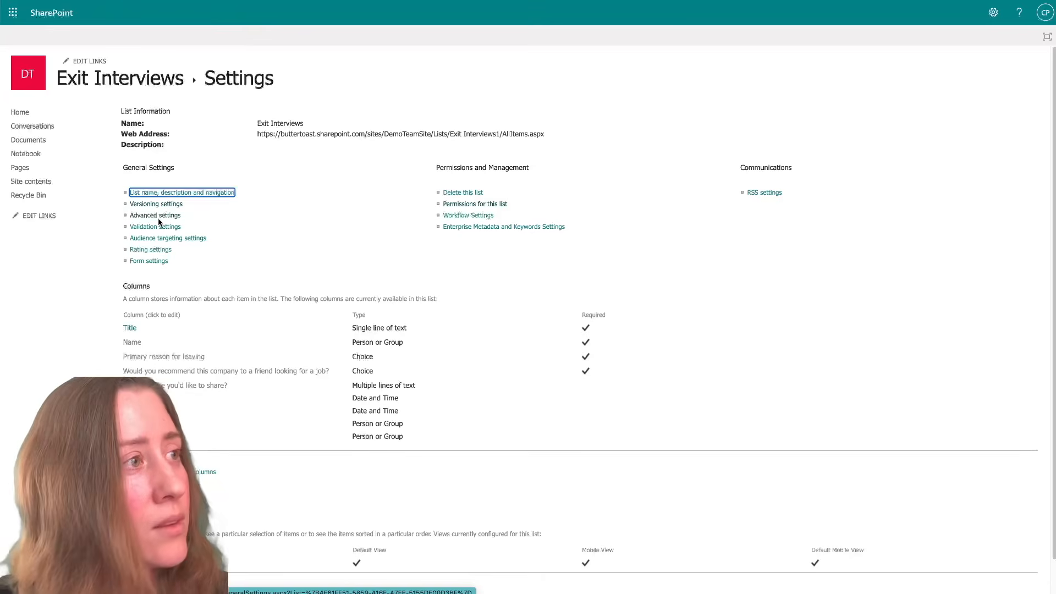
- Open the Exit Interviews list in grid view, try starting a blank new row there, and exit grid view
click(133, 78)
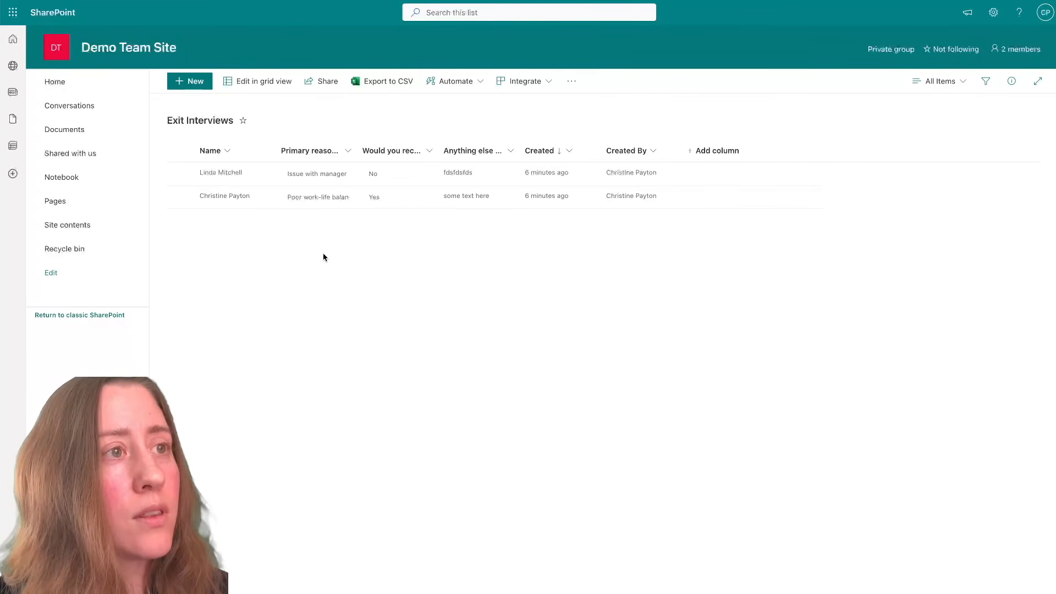
click(268, 83)
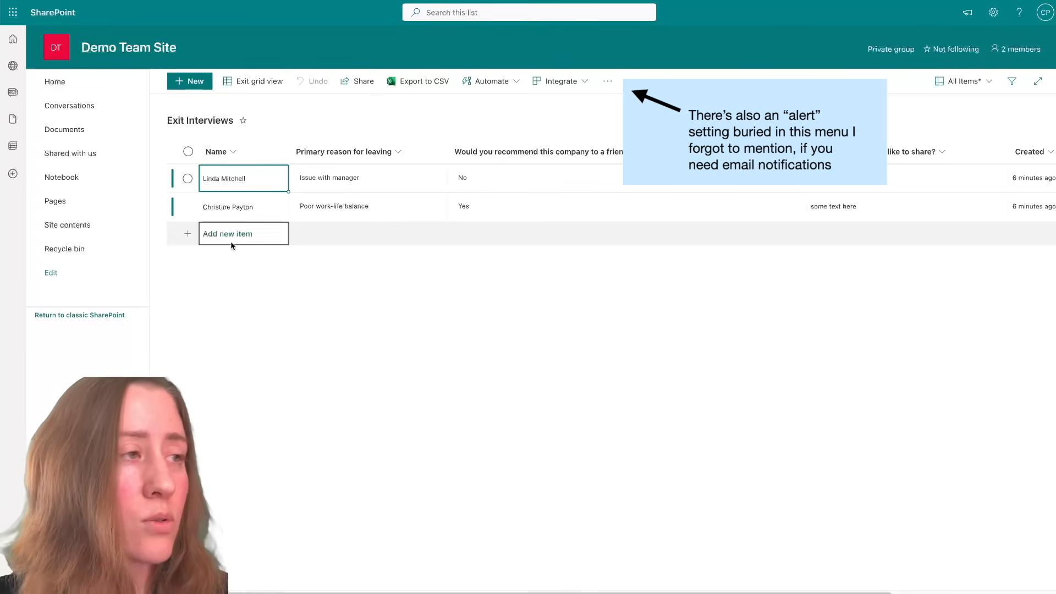
click(245, 234)
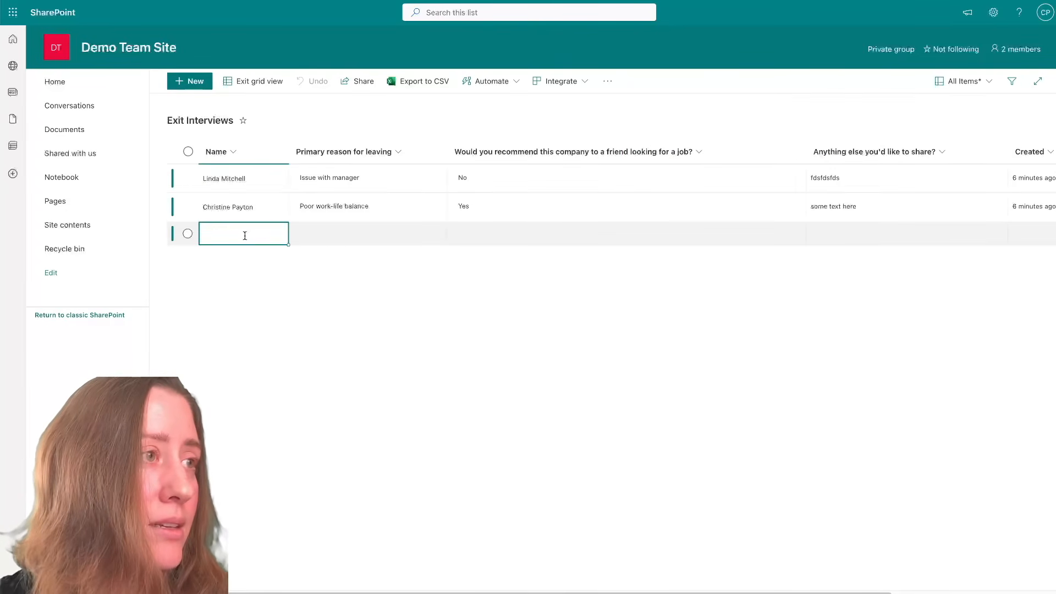
click(222, 238)
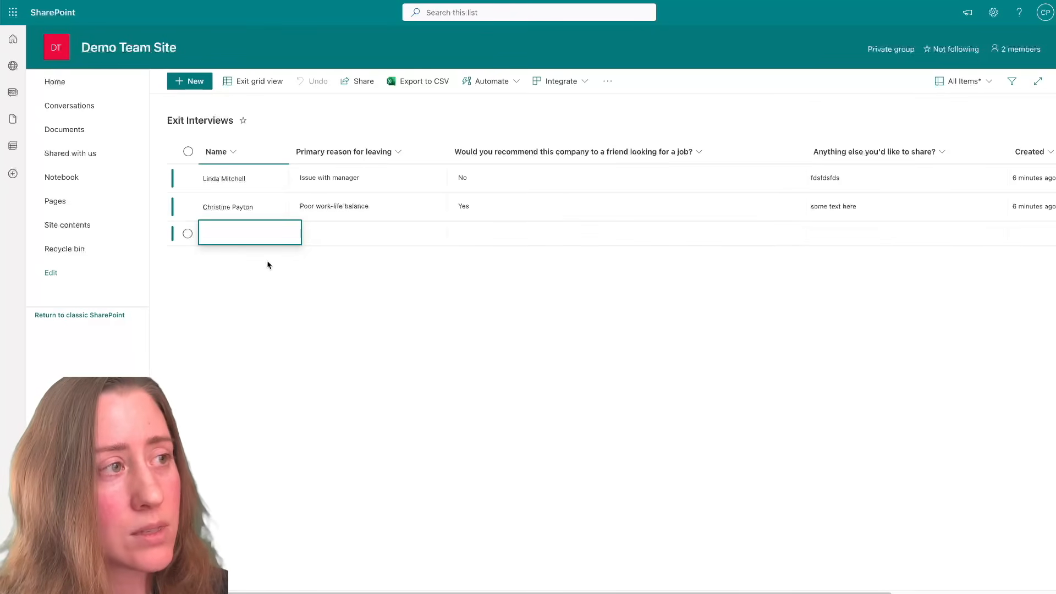
click(336, 230)
click(222, 233)
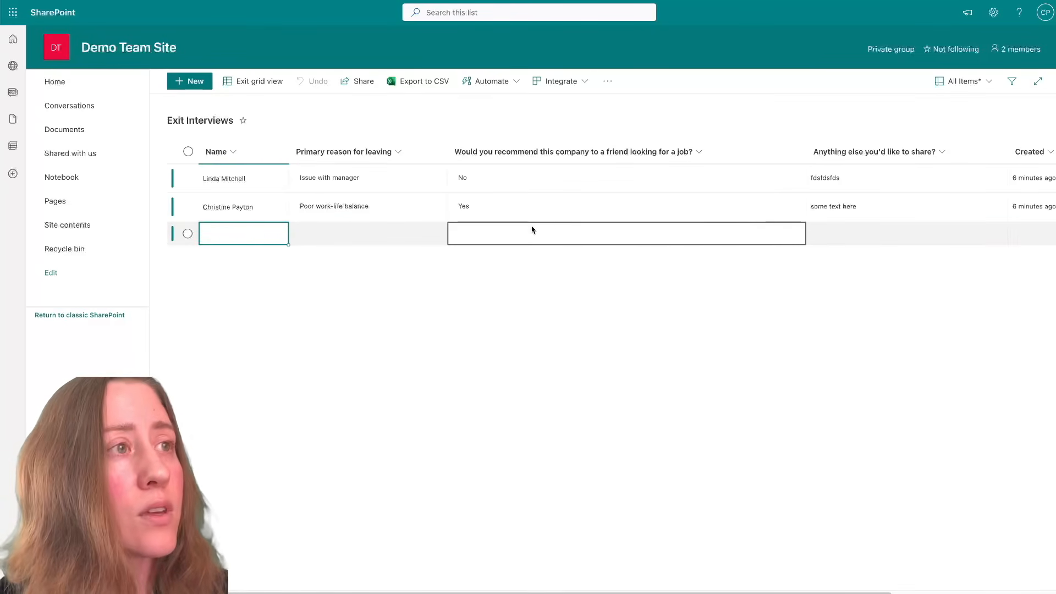
click(244, 84)
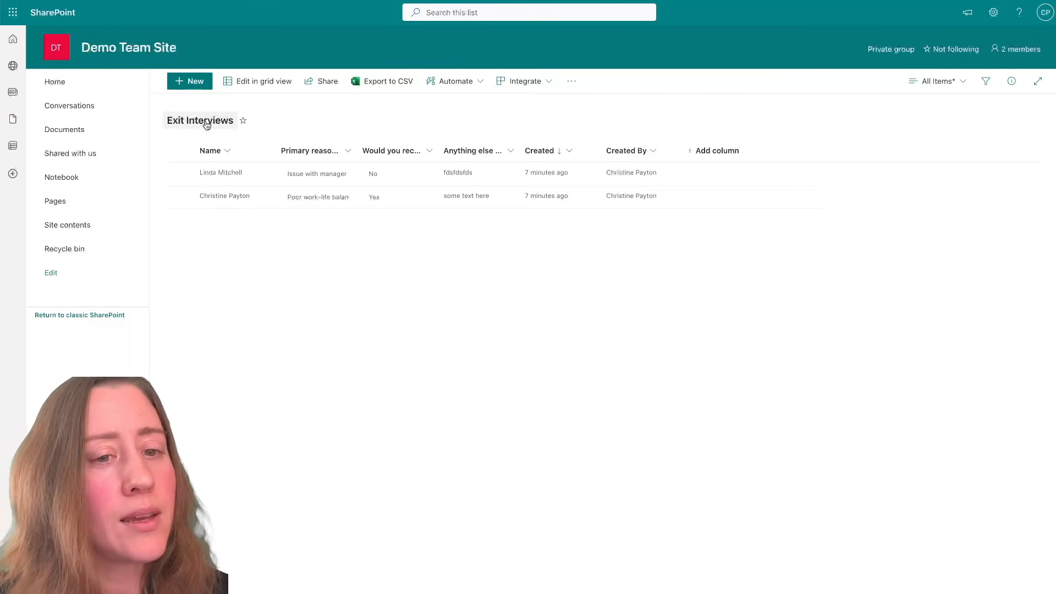
- View the new item form, open its standalone page by replacing AllItems.aspx with newform.aspx in the list's URL, and cancel the form
click(180, 84)
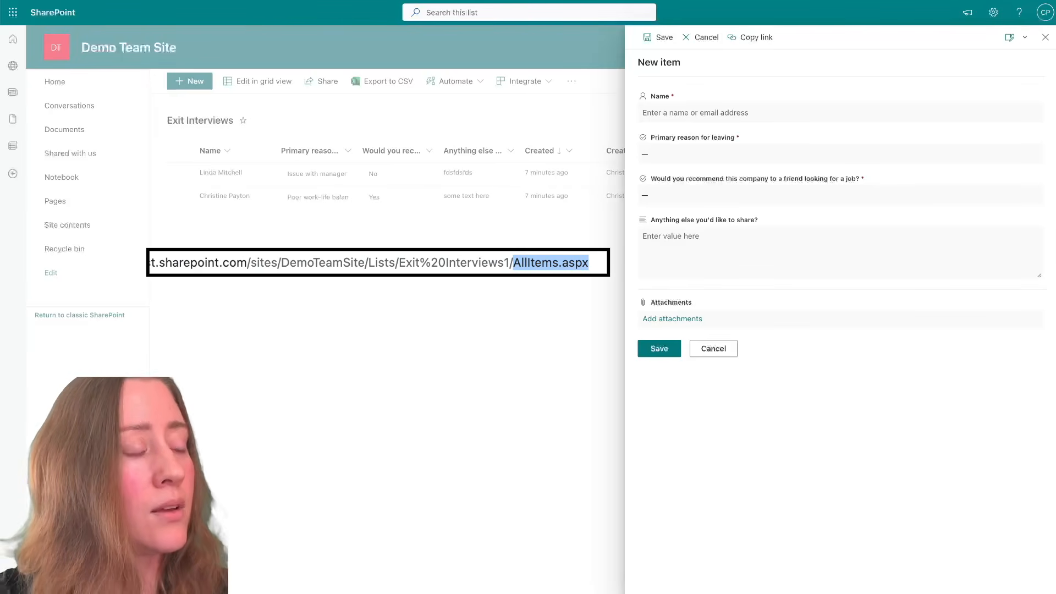
text(new)
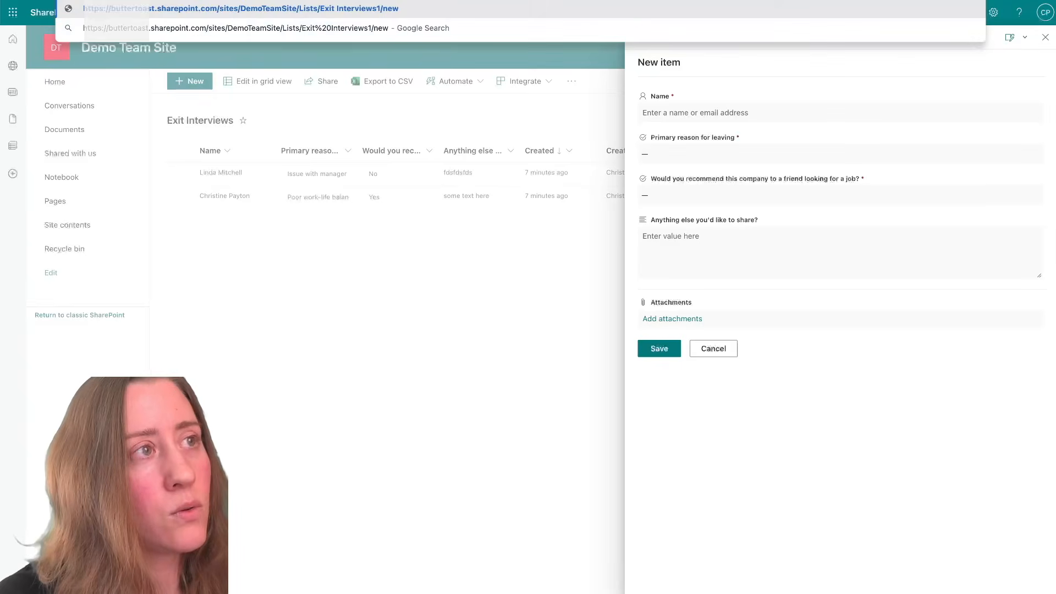
text(form.aspx)
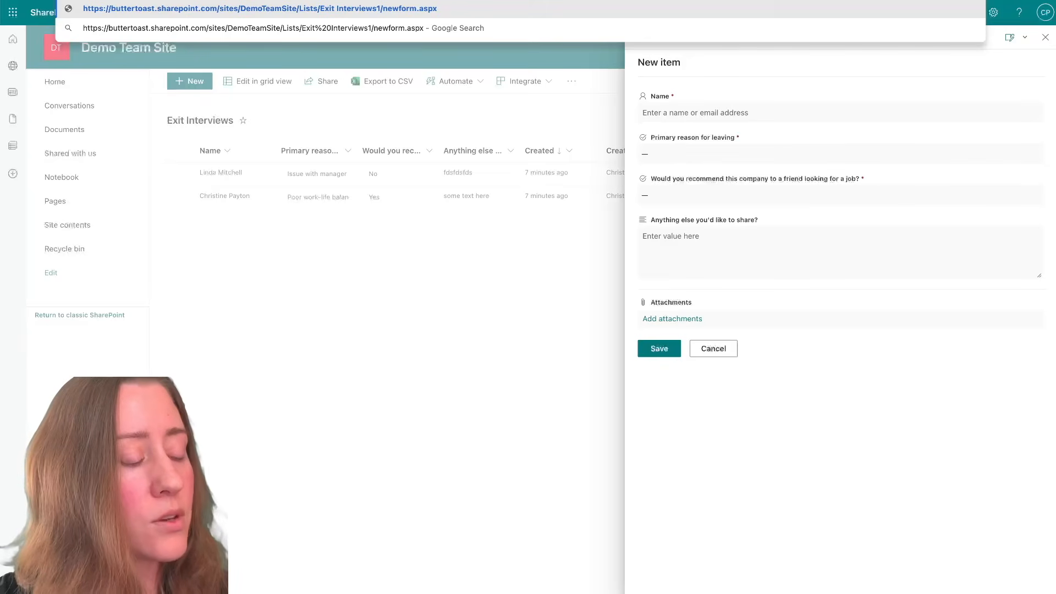
key(Return)
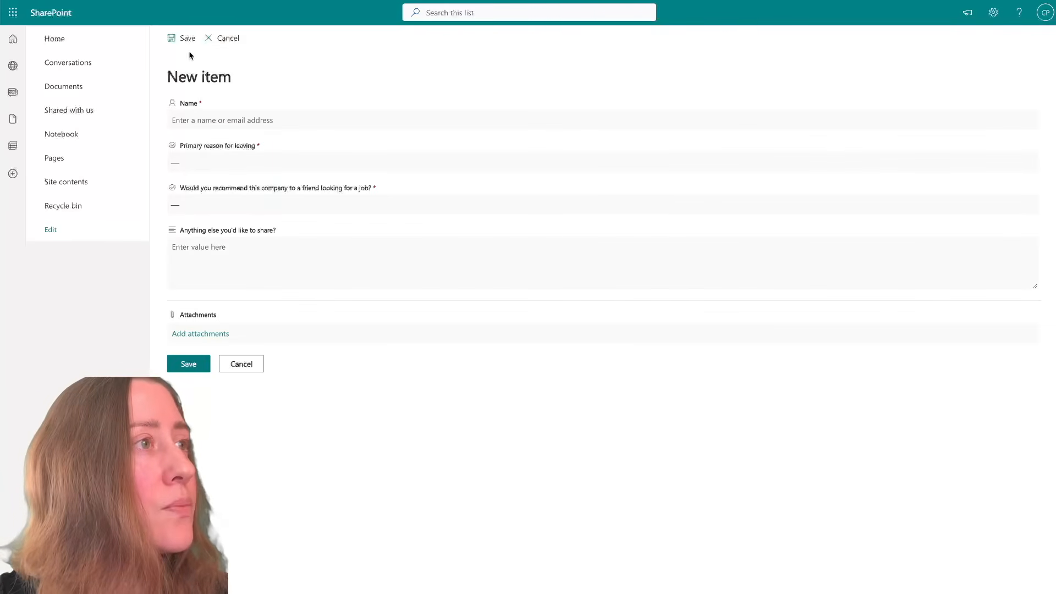
click(227, 39)
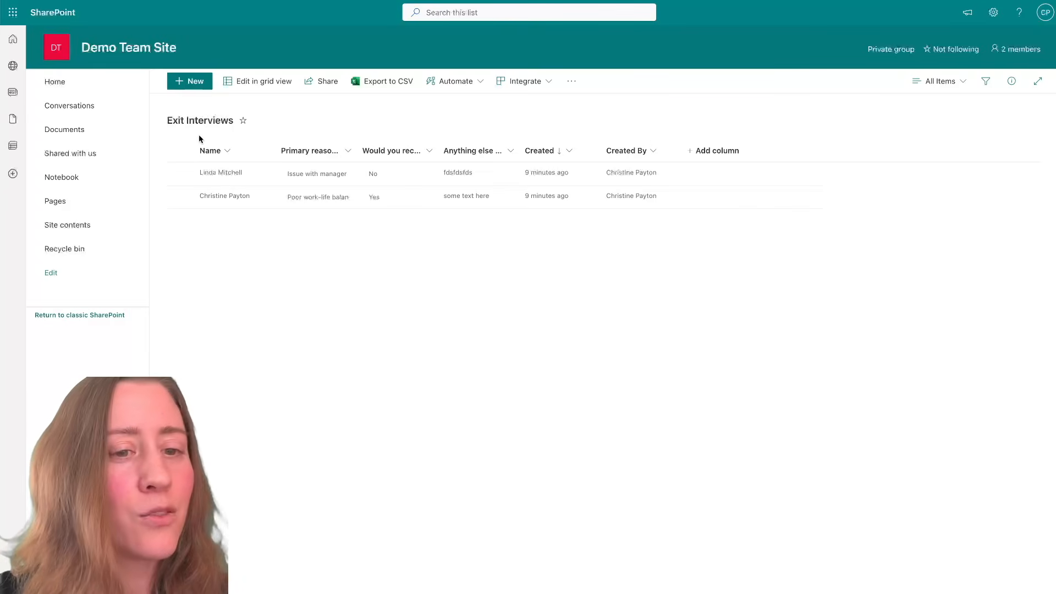